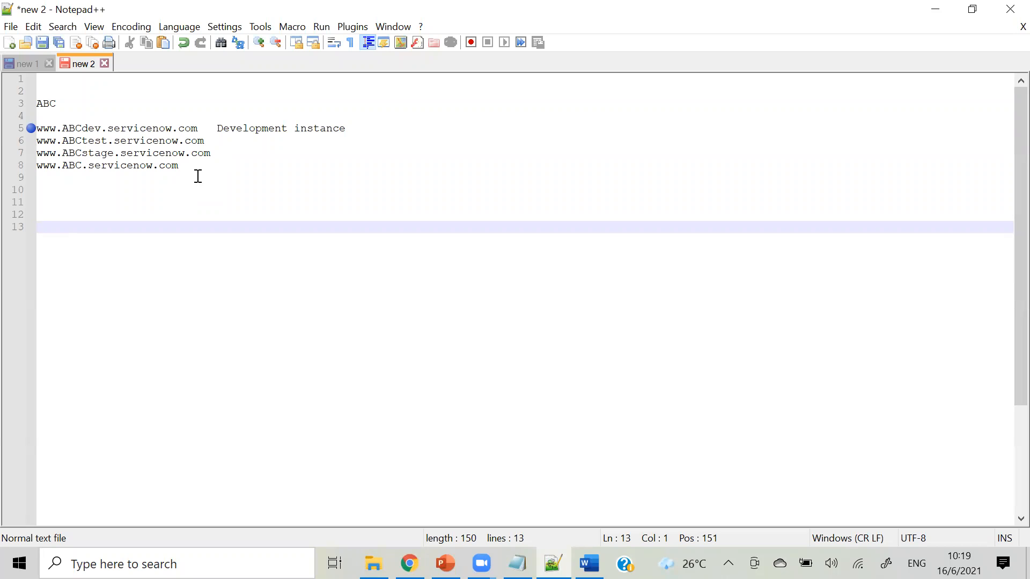
Review the development and test instance URL lines (lines 5–6) in the new 2 note.
click(208, 143)
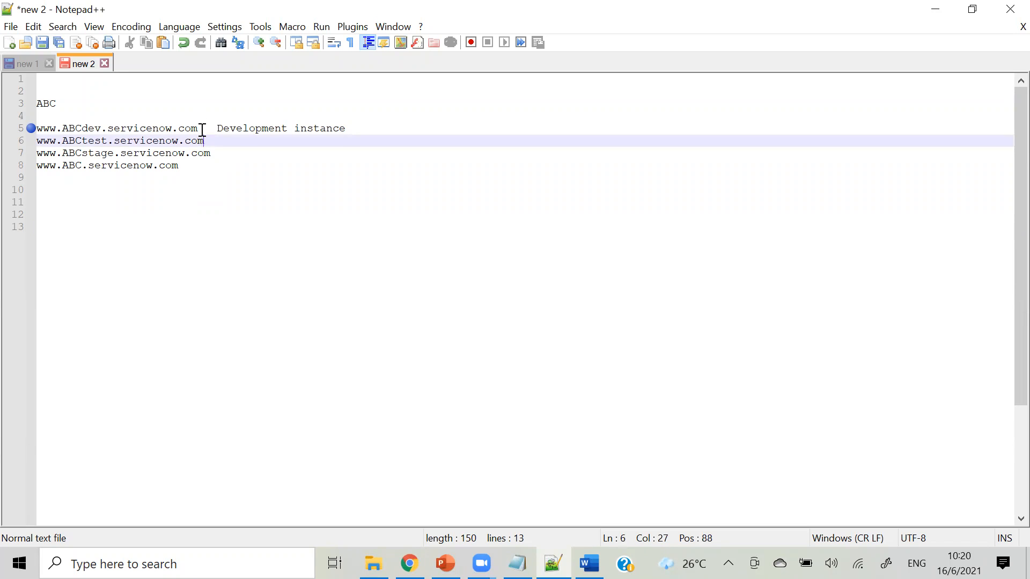
drag(209, 140, 42, 146)
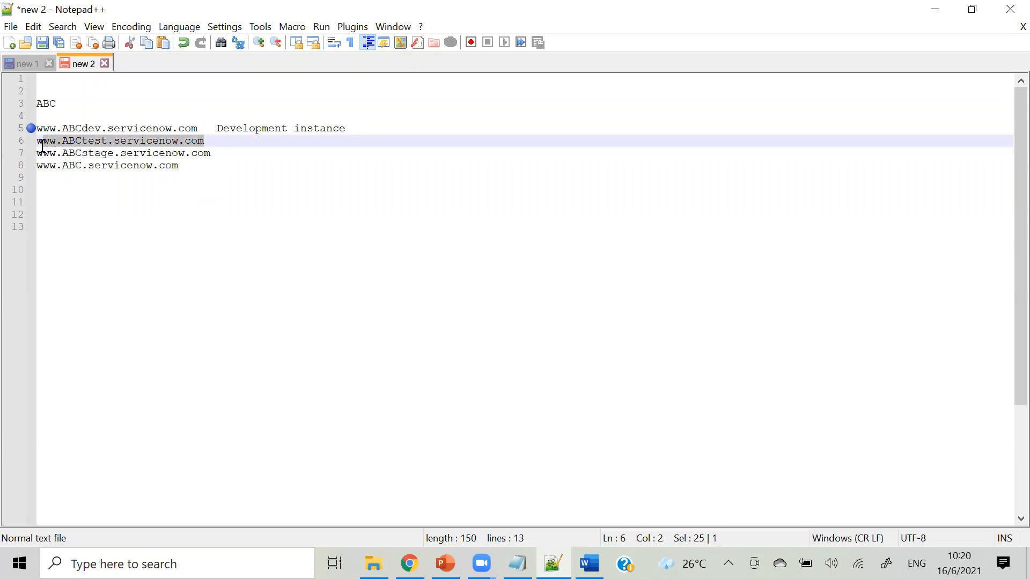
click(236, 144)
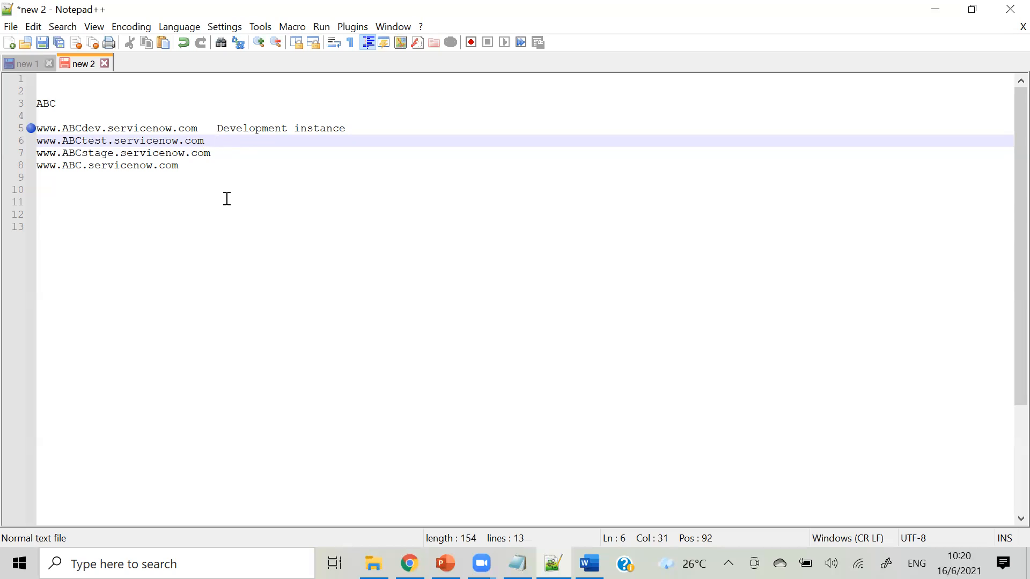
click(204, 131)
drag(204, 131, 40, 139)
click(86, 127)
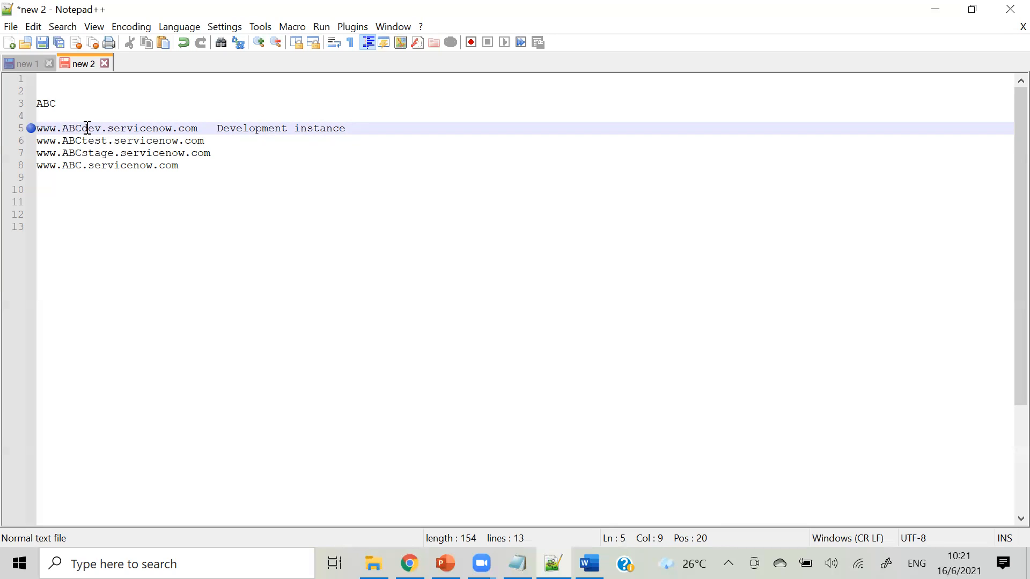
click(225, 143)
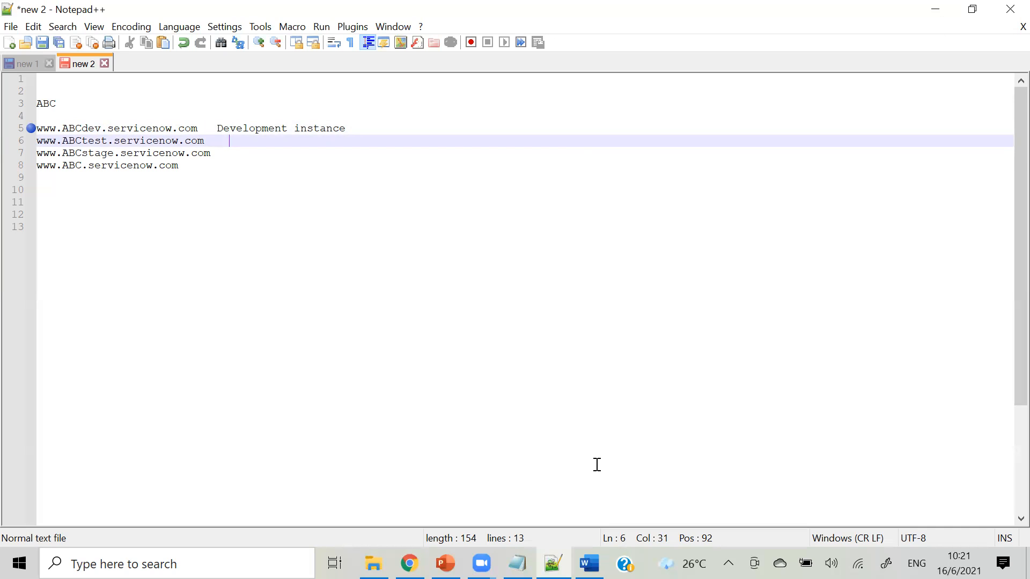
Glance at Notepad, then return to Notepad++ and show the new 1 note.
click(517, 563)
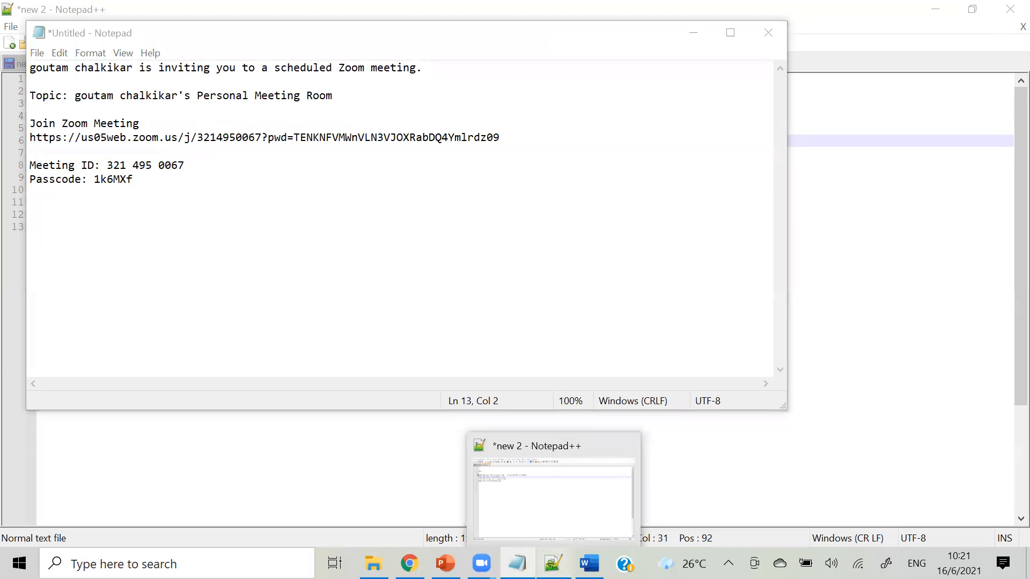
click(553, 563)
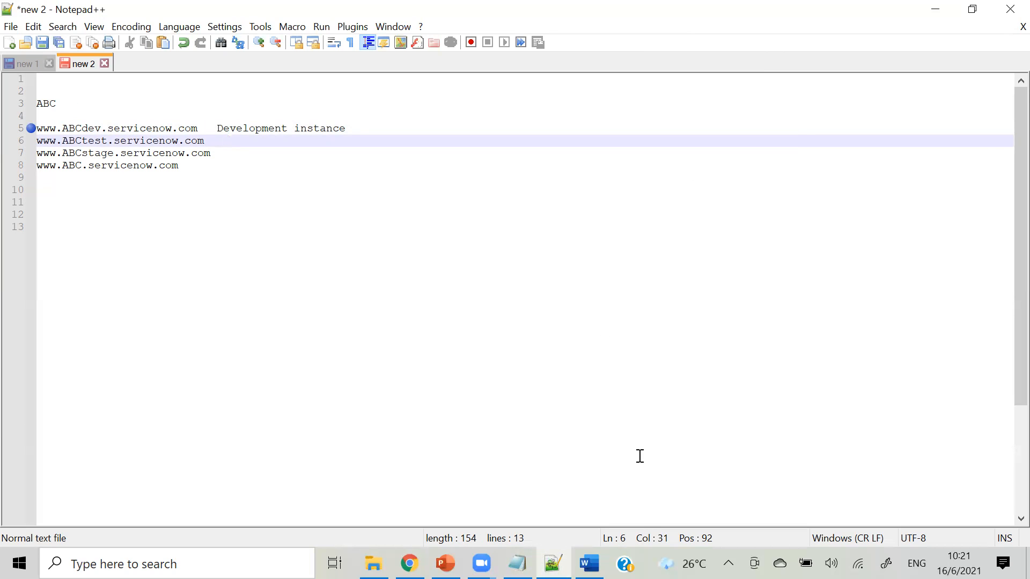
click(24, 60)
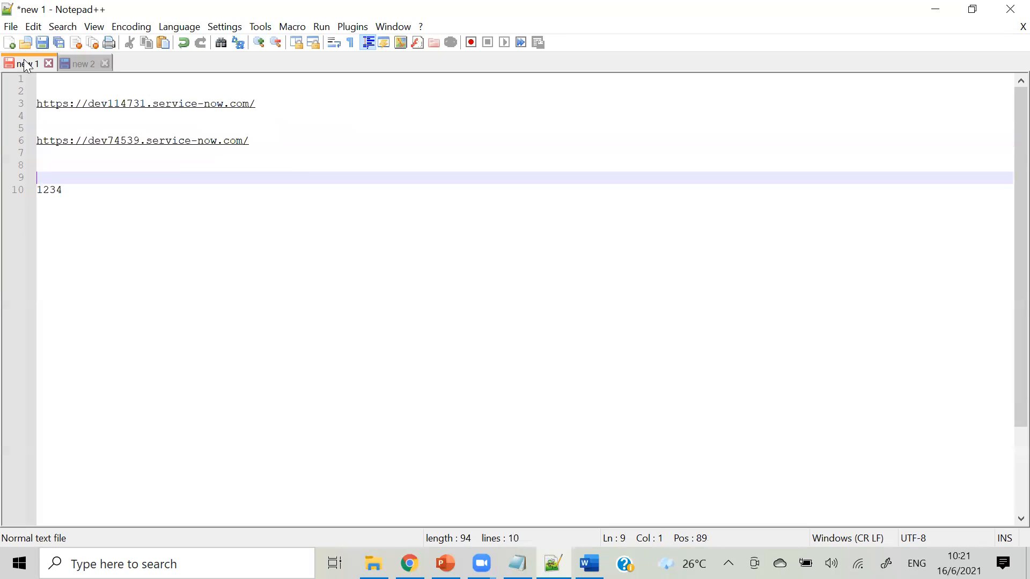
Label the dev114731 URL 'Development Instance' and the dev74539 URL 'test Instance'.
click(285, 109)
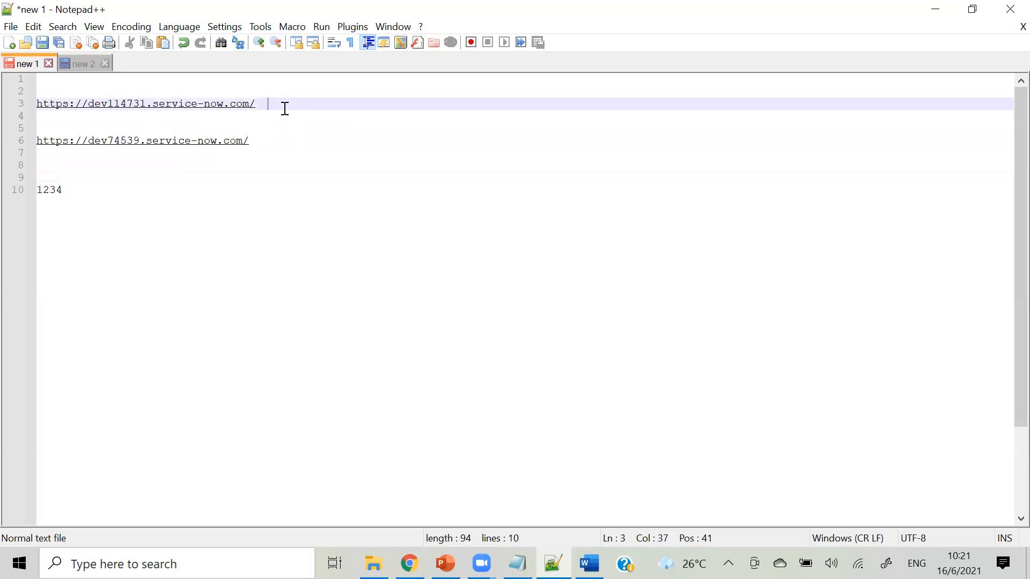
text(Develop-ment)
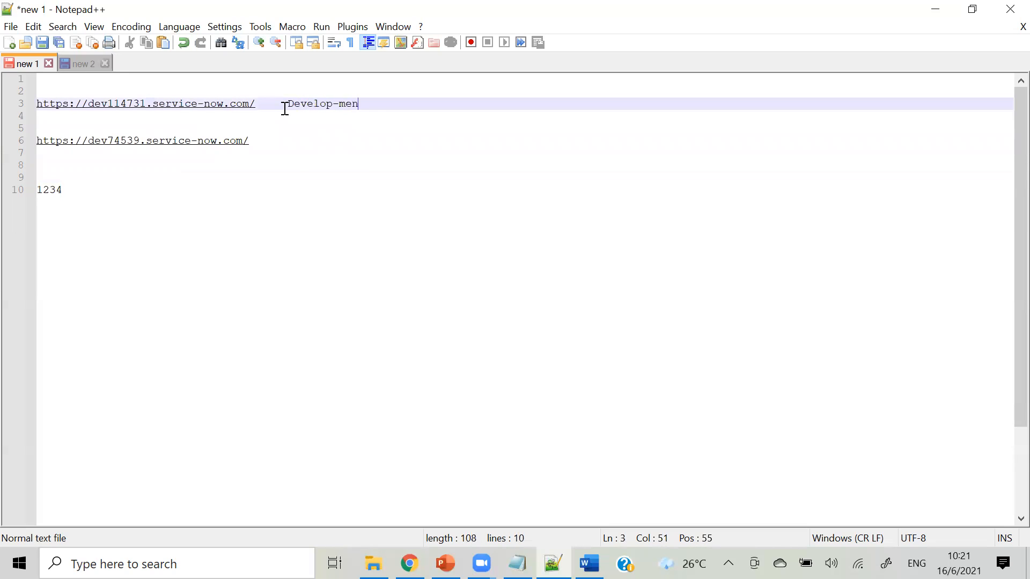
key(BackSpace)
key(BackSpace)
key(BackSpace)
key(BackSpace)
key(BackSpace)
text(ment Instal)
key(BackSpace)
text(nce)
click(296, 143)
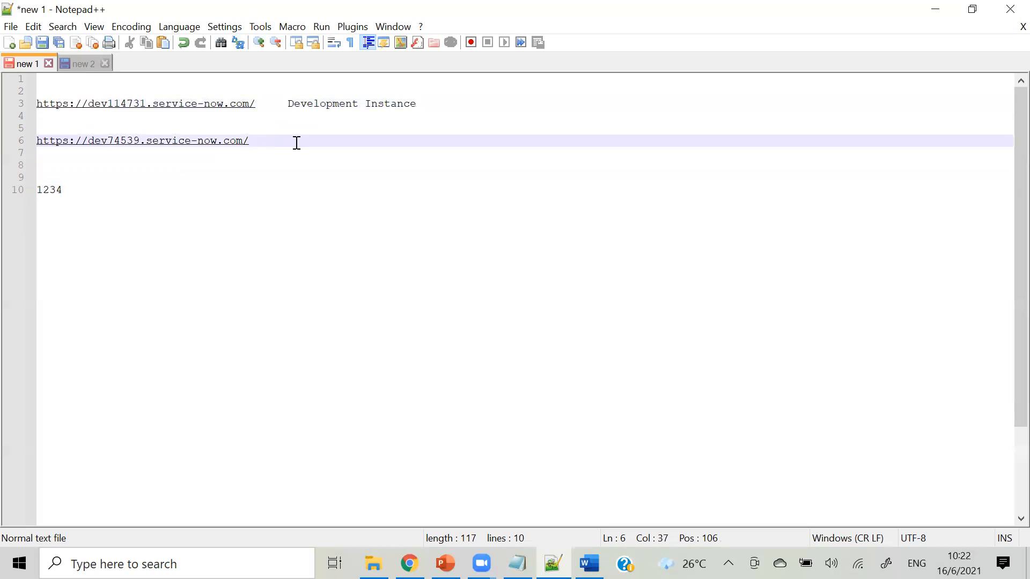
text(test Instance)
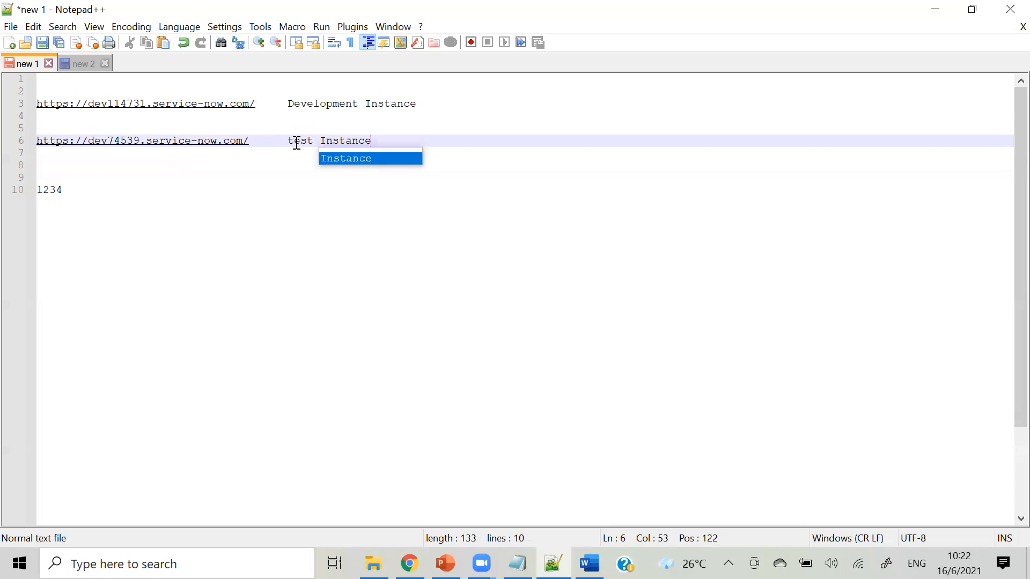
click(291, 216)
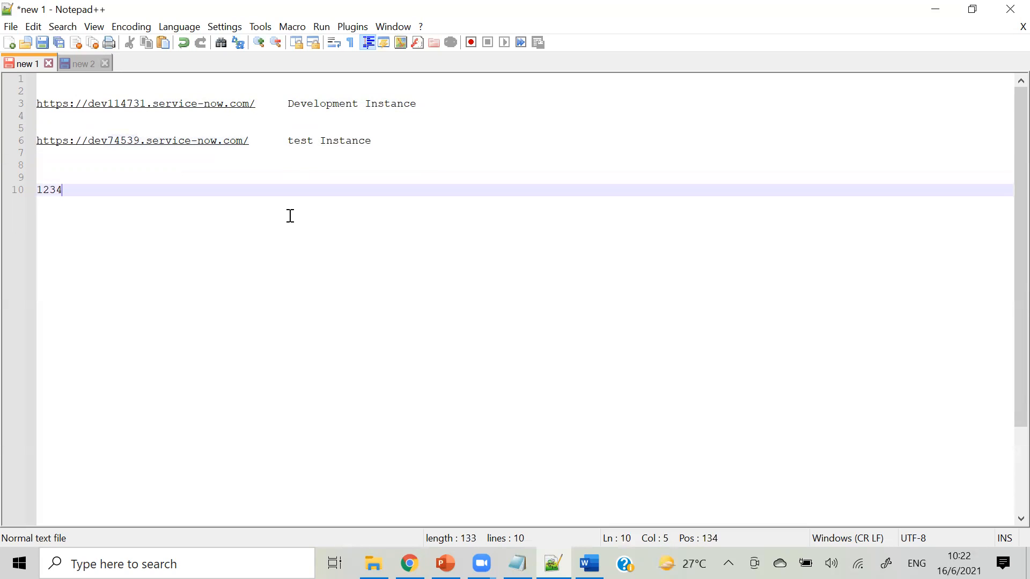
click(268, 103)
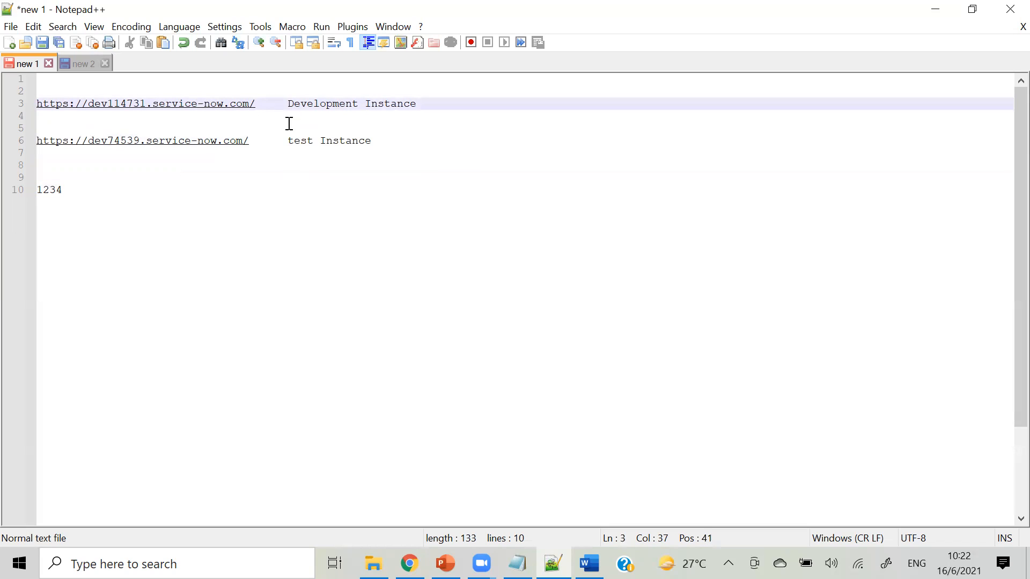
click(264, 141)
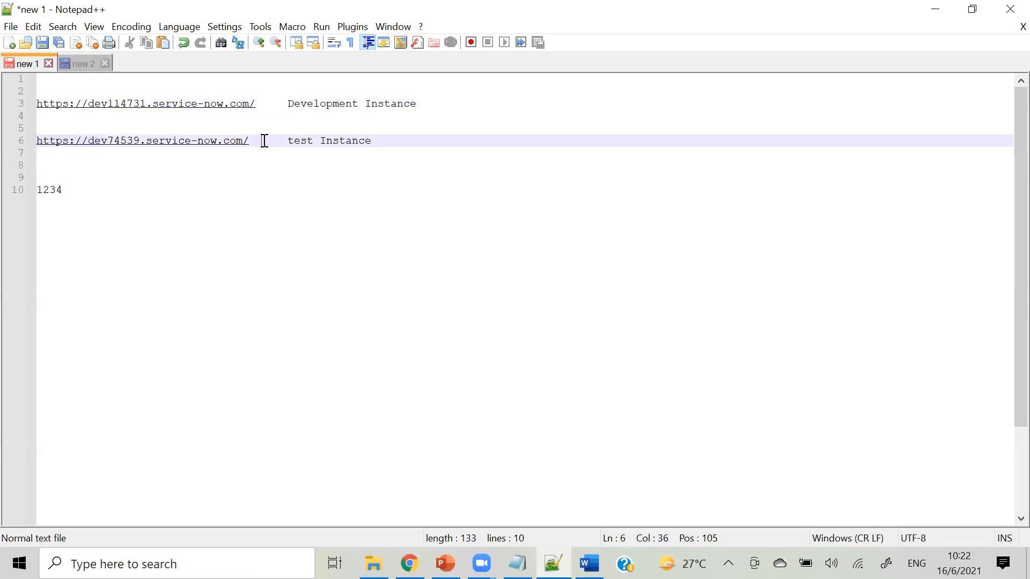
Add US12345 a few lines below 1234 and return to the ServiceNow browser window.
click(81, 197)
key(Return)
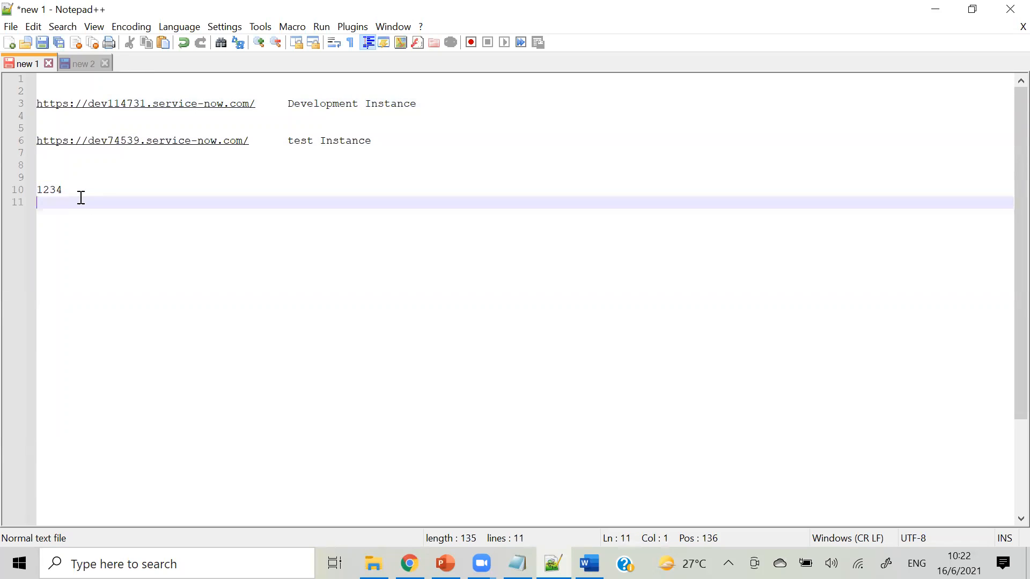
key(Return)
key(Return)
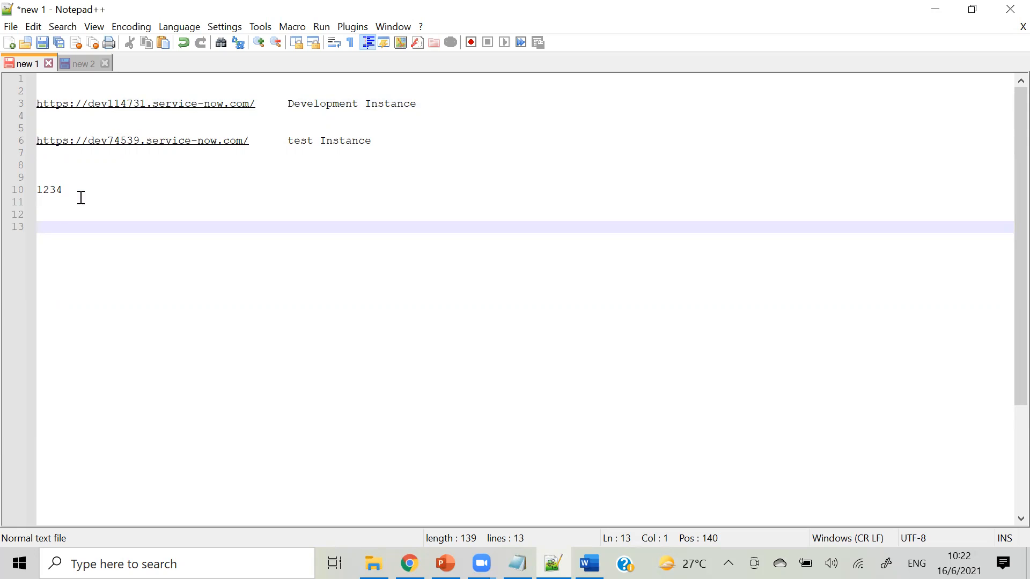
text(US12345)
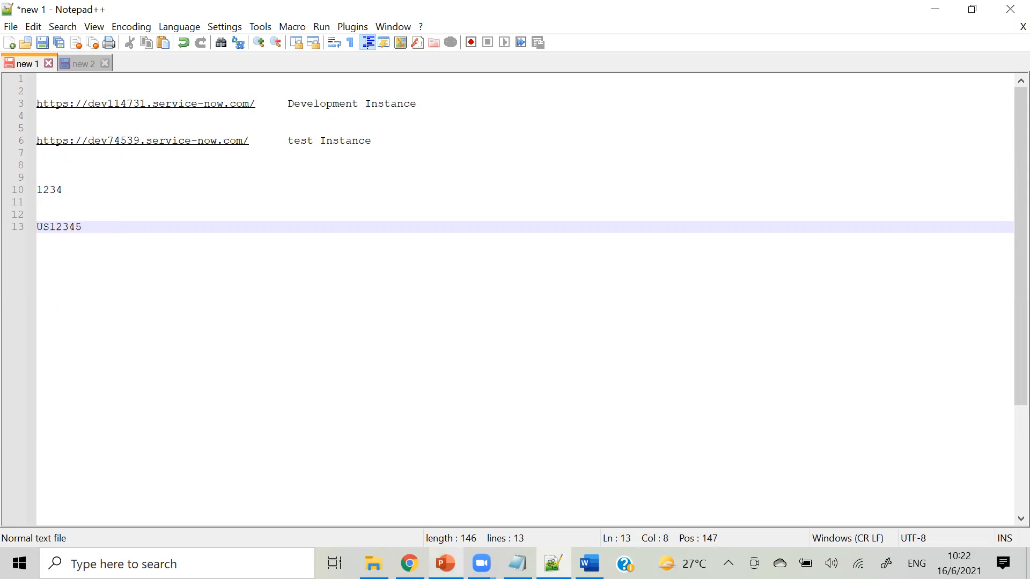
click(409, 564)
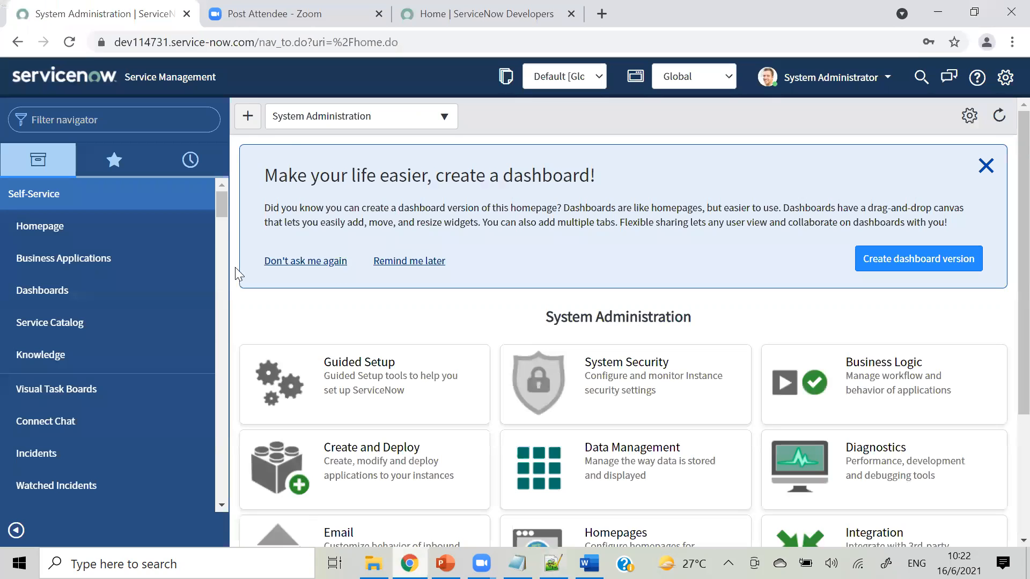
Filter the navigator for 'update set' and open System Update Sets > Local Update Sets.
click(160, 122)
text(update)
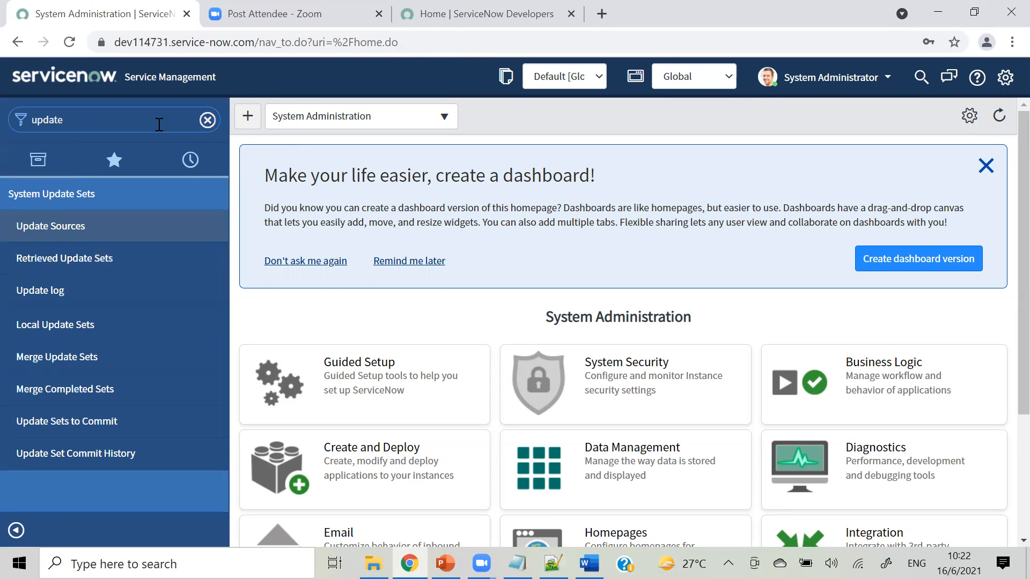
text( set)
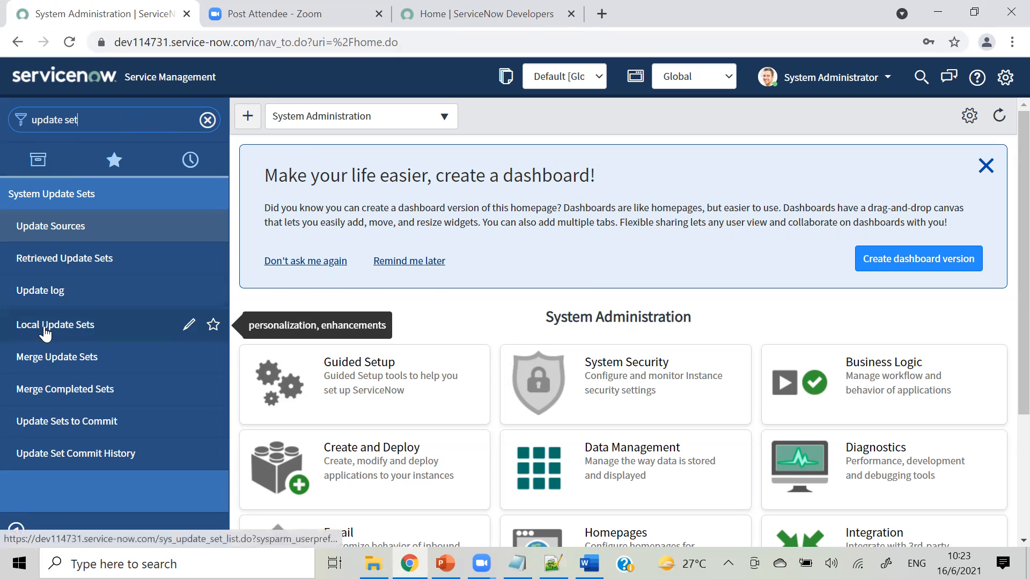
click(66, 326)
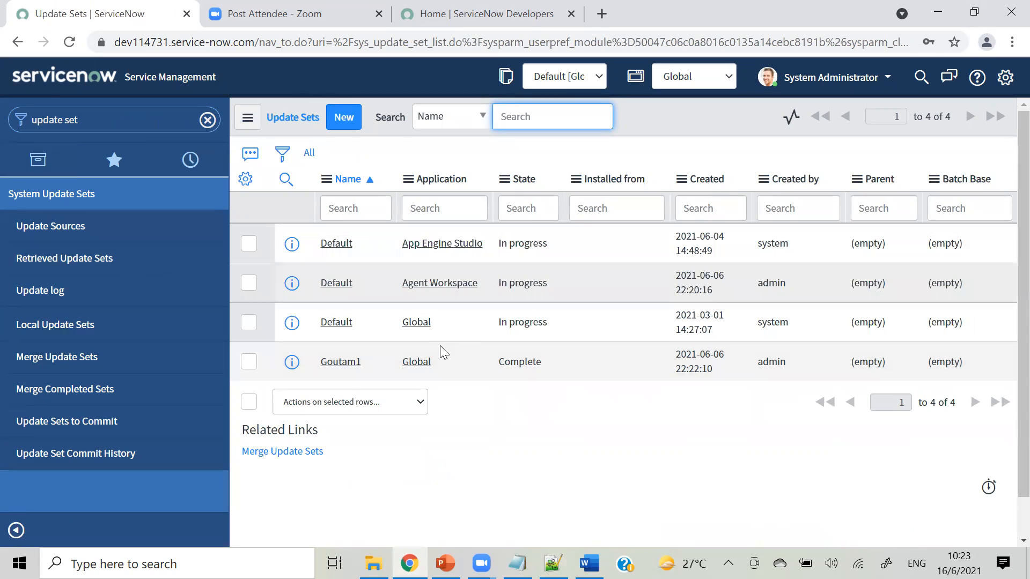
Start a new update set, pasting US12345 from the notes into Name and appending '-Go-'.
click(336, 118)
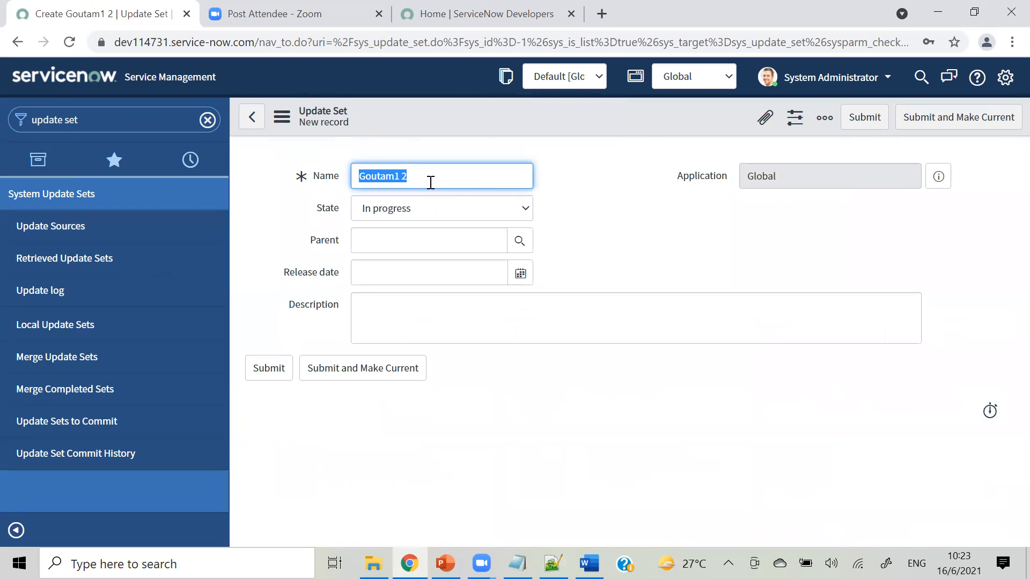
click(553, 564)
drag(83, 227, 35, 226)
key(ctrl+c)
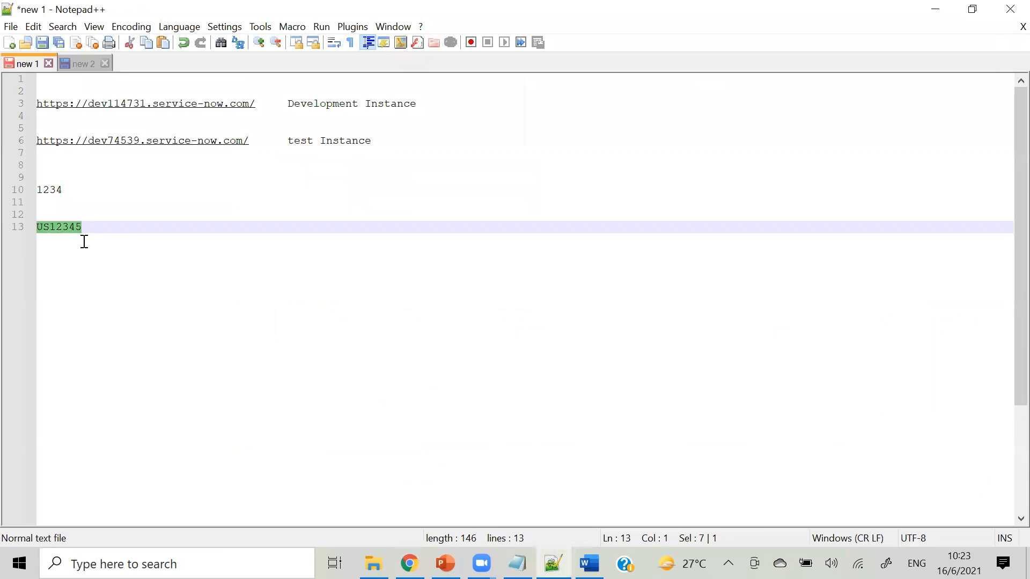
click(935, 10)
key(ctrl+v)
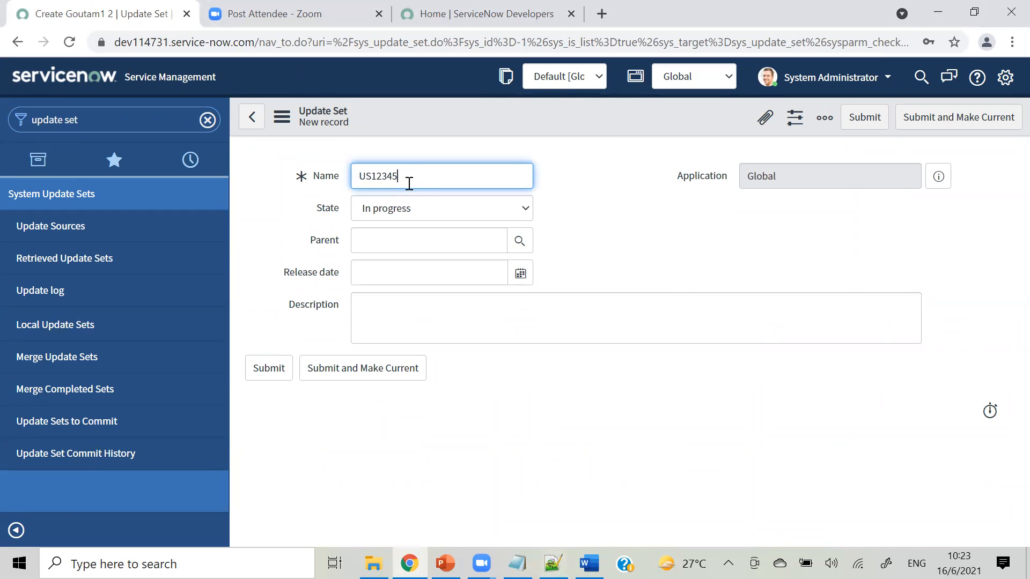
text(-)
text(Go)
text(-)
click(673, 81)
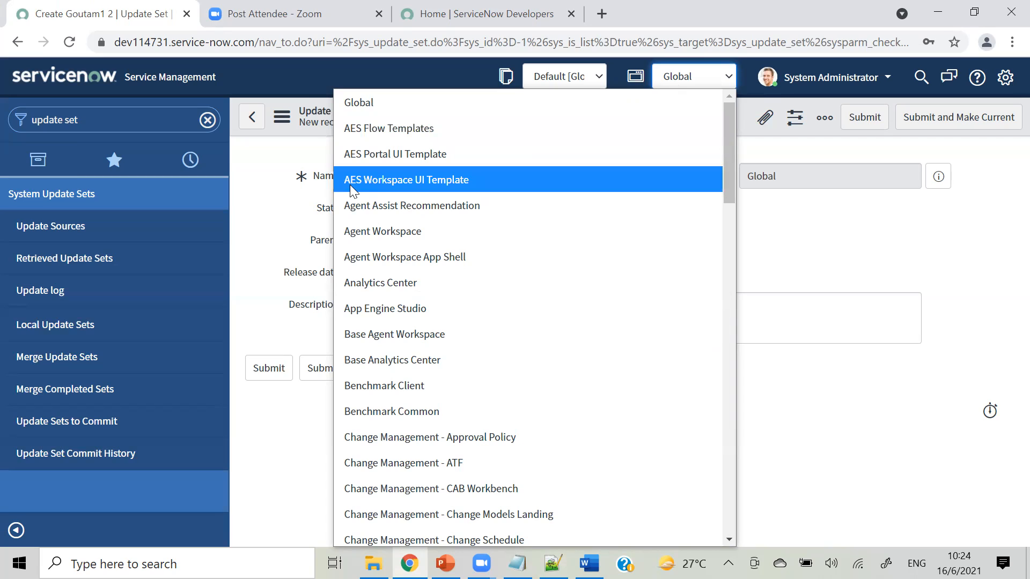
Keep the Global scope and complete the update set name as US12345-GC-Global.
click(294, 217)
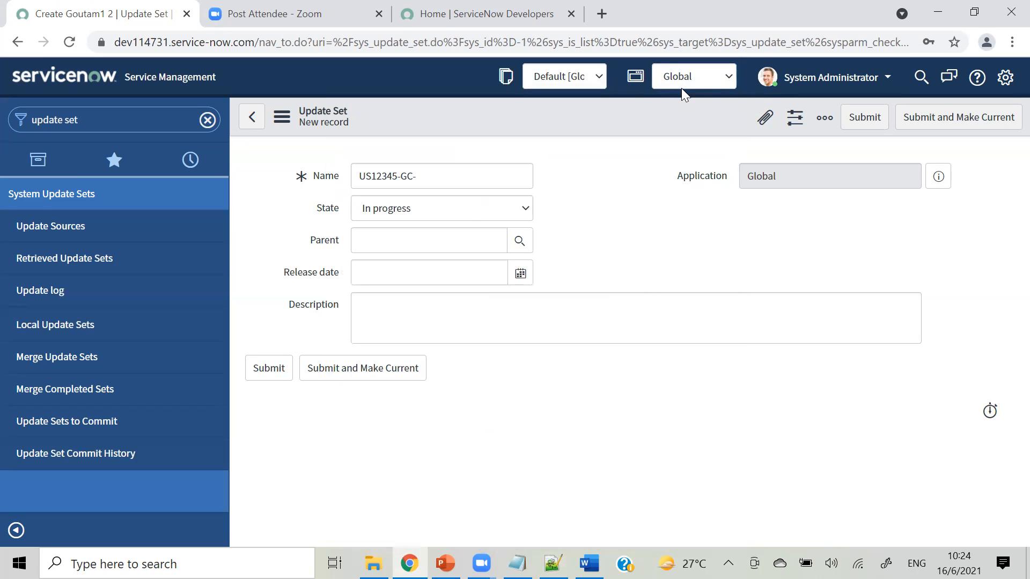
click(436, 180)
text(Global)
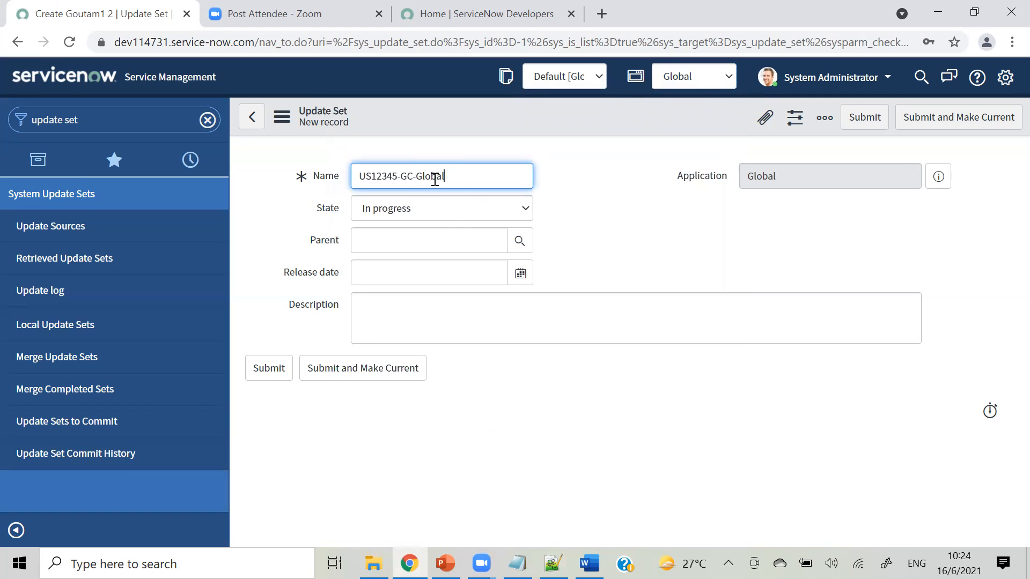
click(660, 212)
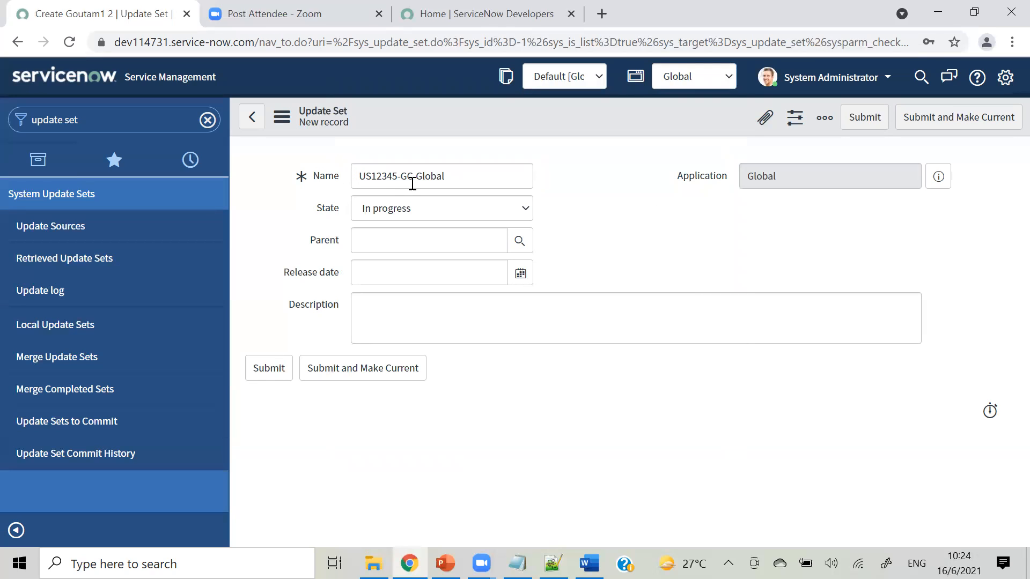
click(453, 181)
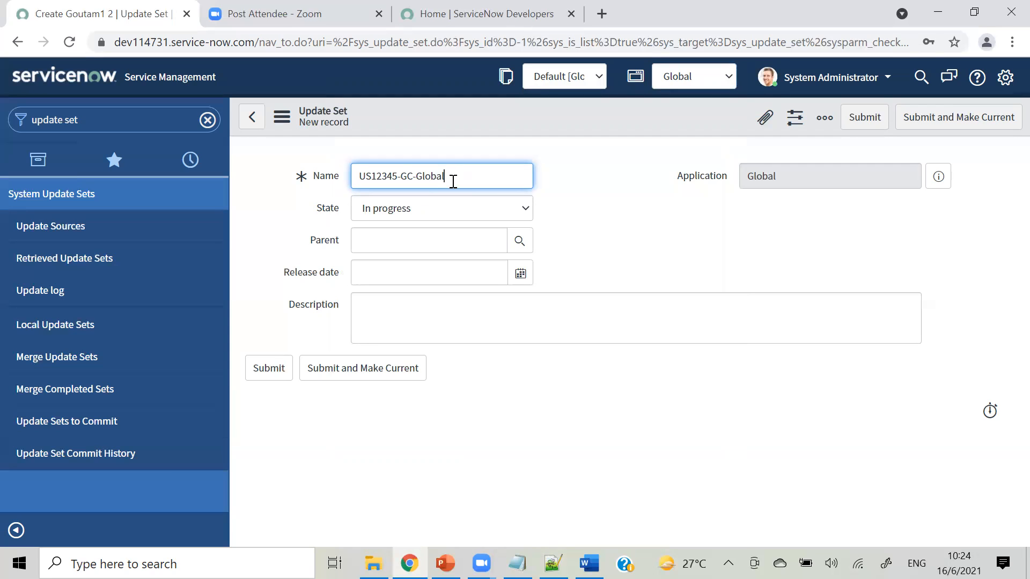
double_click(403, 176)
click(452, 178)
drag(453, 177, 417, 178)
click(584, 193)
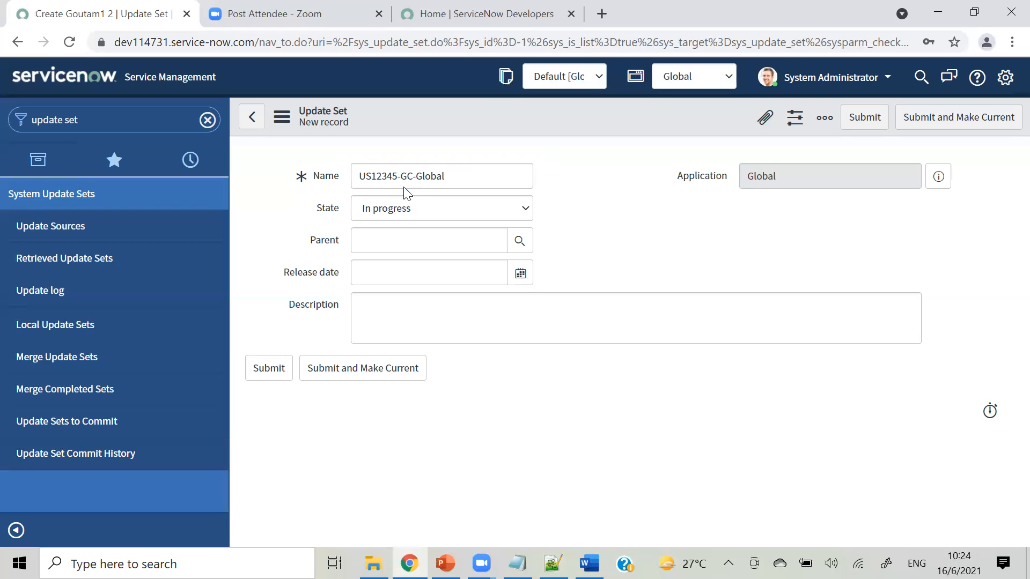
click(465, 175)
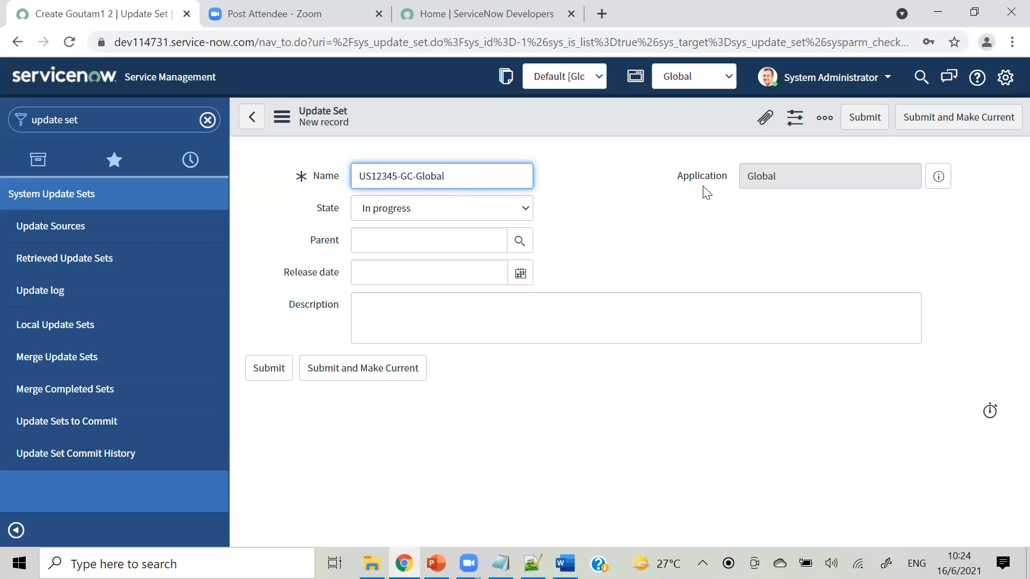
Leave the update set State as In progress.
click(368, 216)
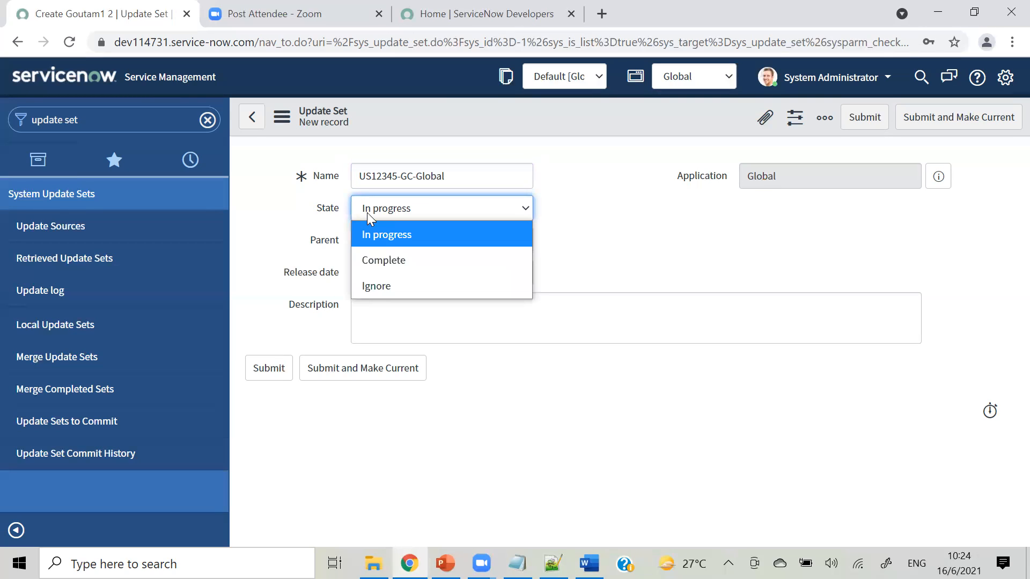
click(384, 242)
click(638, 239)
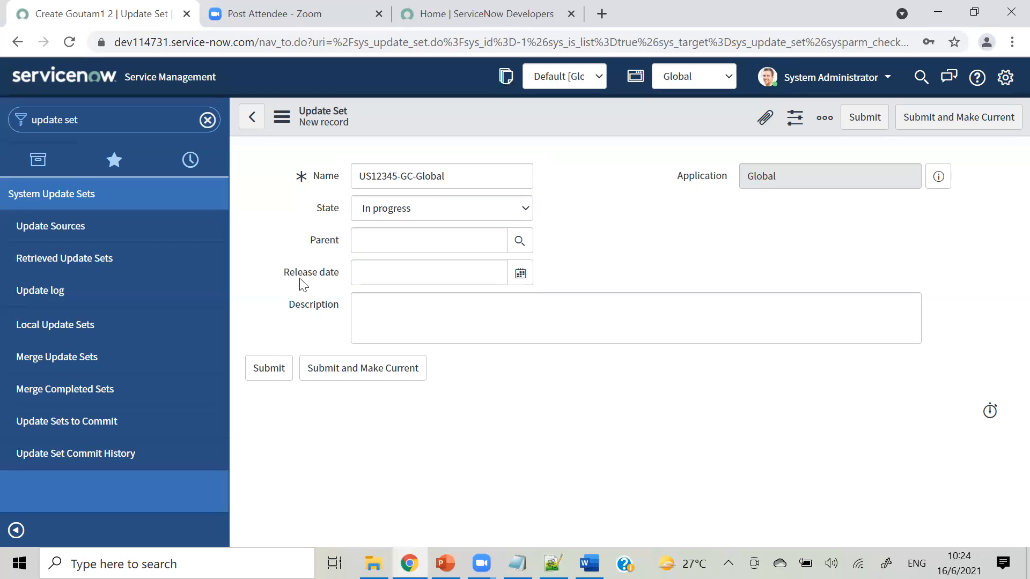
click(370, 277)
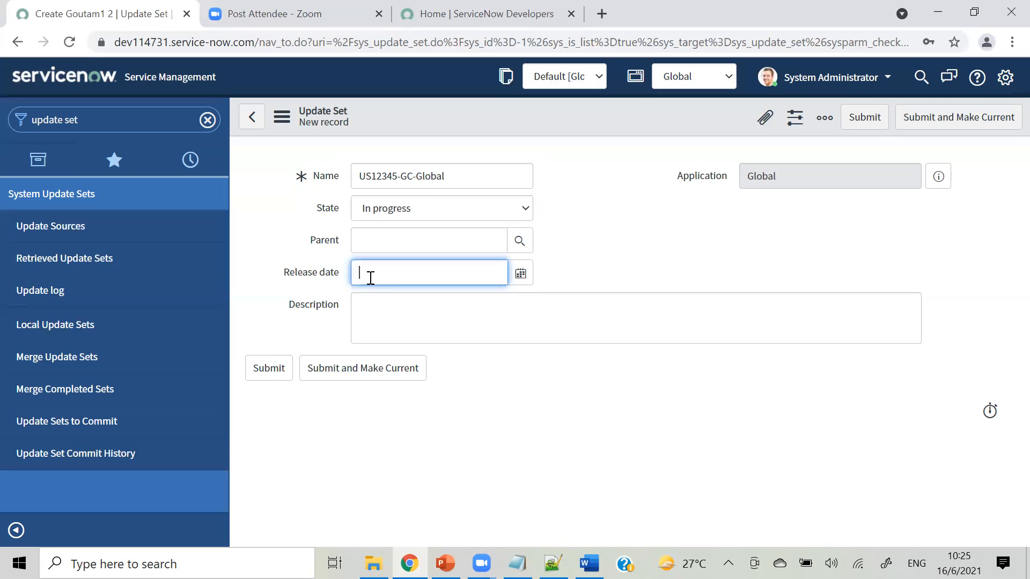
Enter the description: Create a new table "Servicenow training".
click(380, 316)
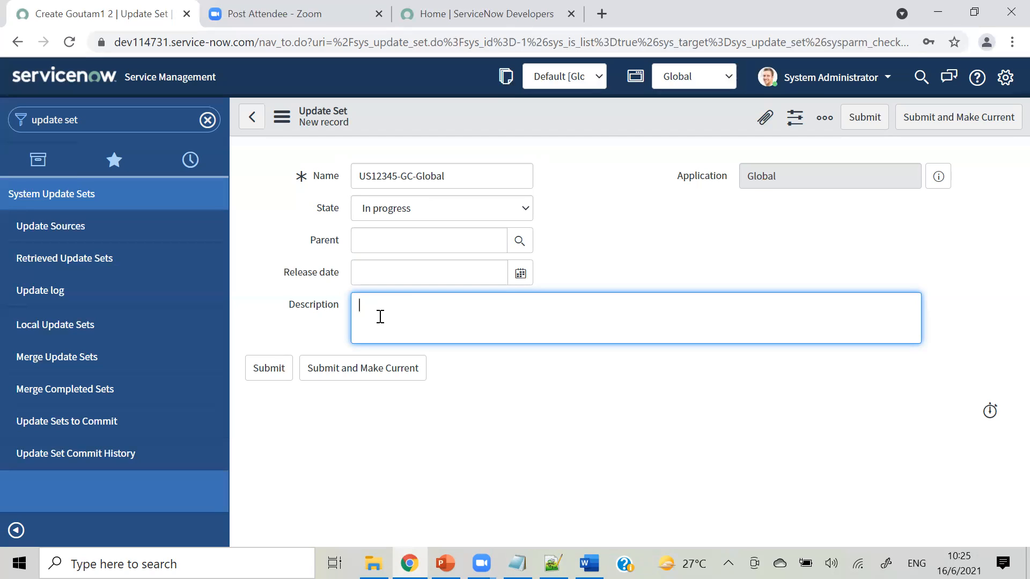
text(Create a )
text(new tab)
text(le )
text("")
text(Serviceno)
text(w d)
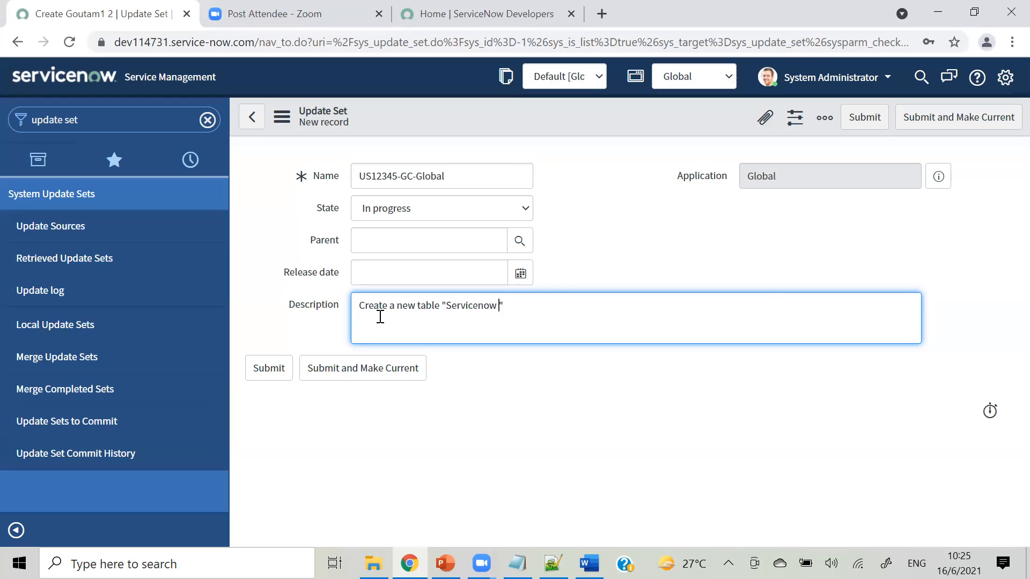
key(BackSpace)
text(training)
click(588, 318)
text(.)
drag(556, 309, 356, 304)
click(563, 406)
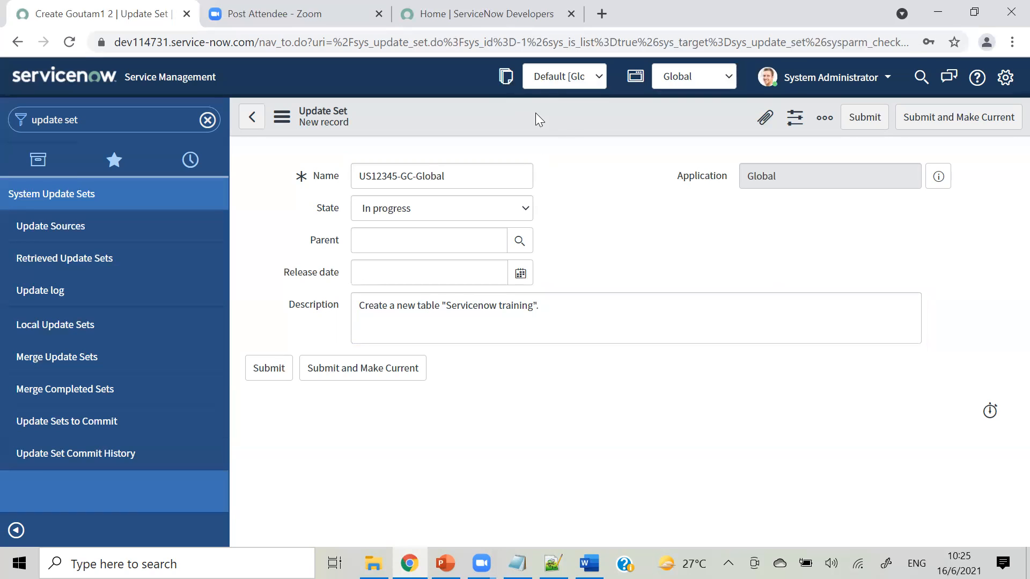
right_click(568, 118)
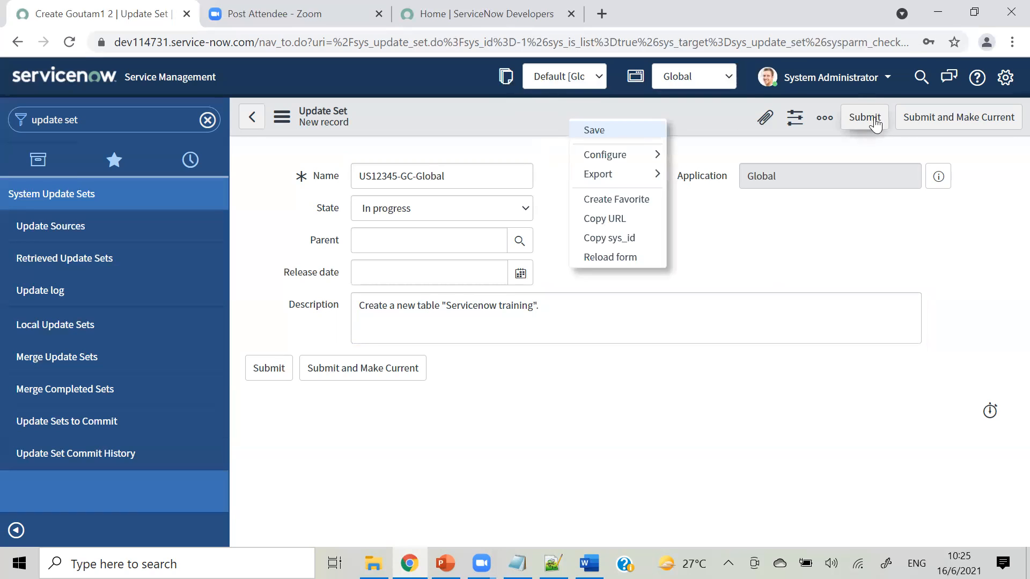
Save US12345-GC-Global with Submit and Make Current.
click(703, 267)
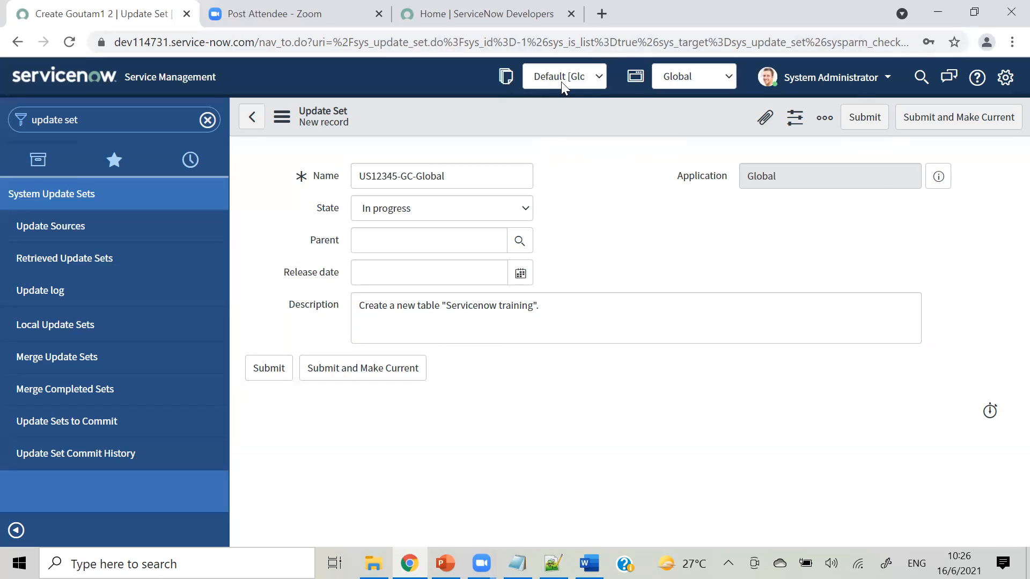
click(359, 369)
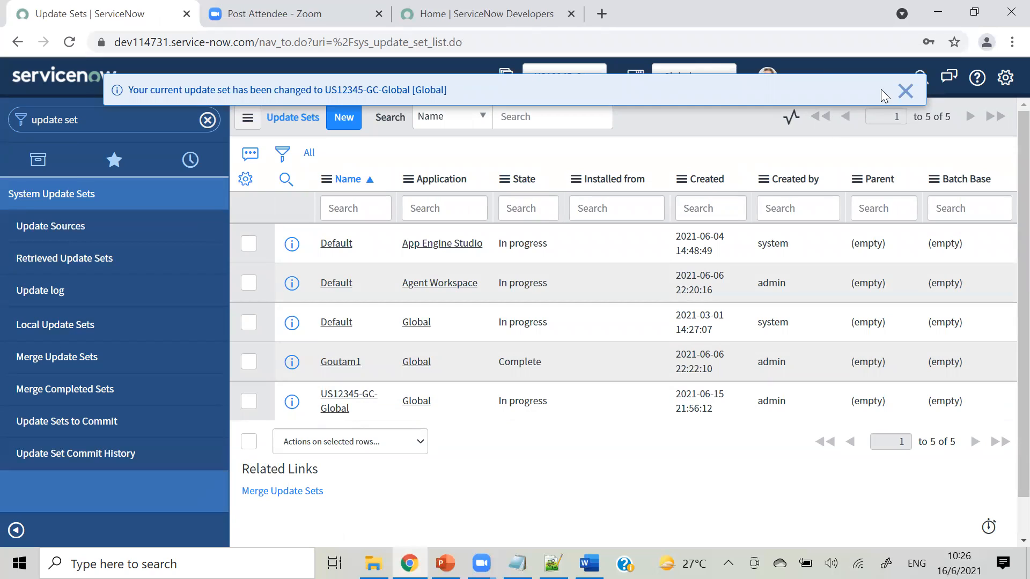
click(906, 91)
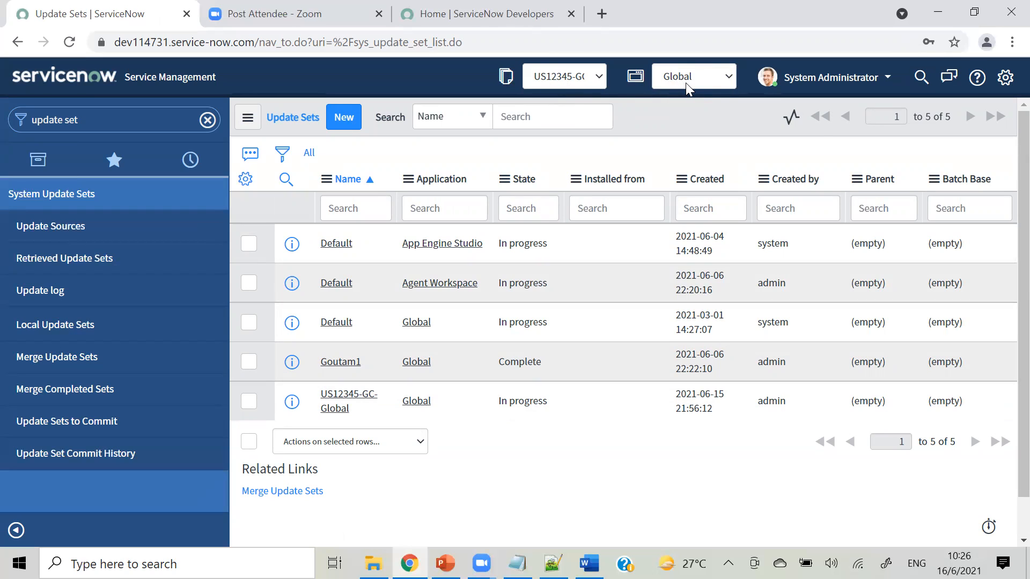
click(996, 80)
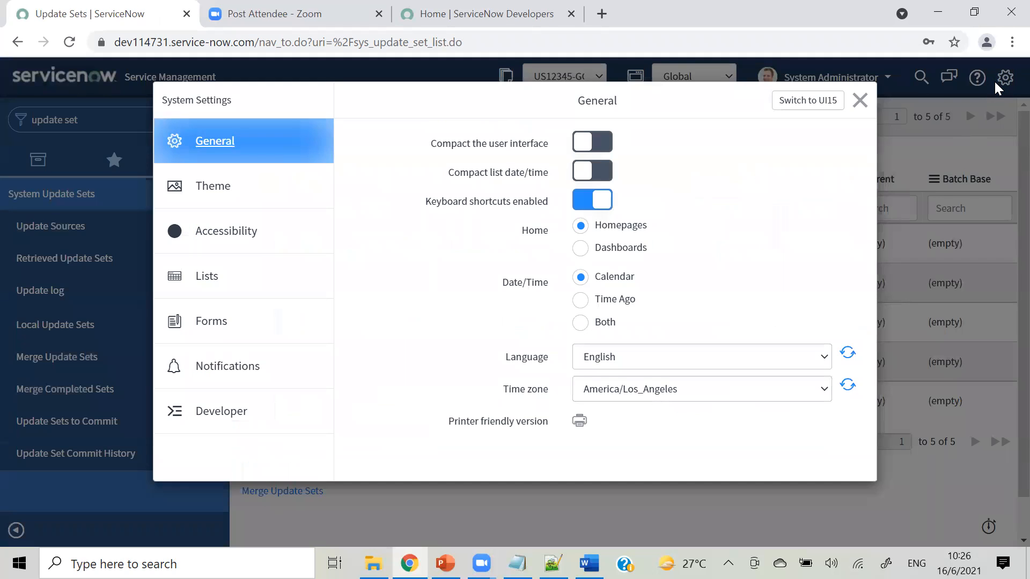
click(860, 100)
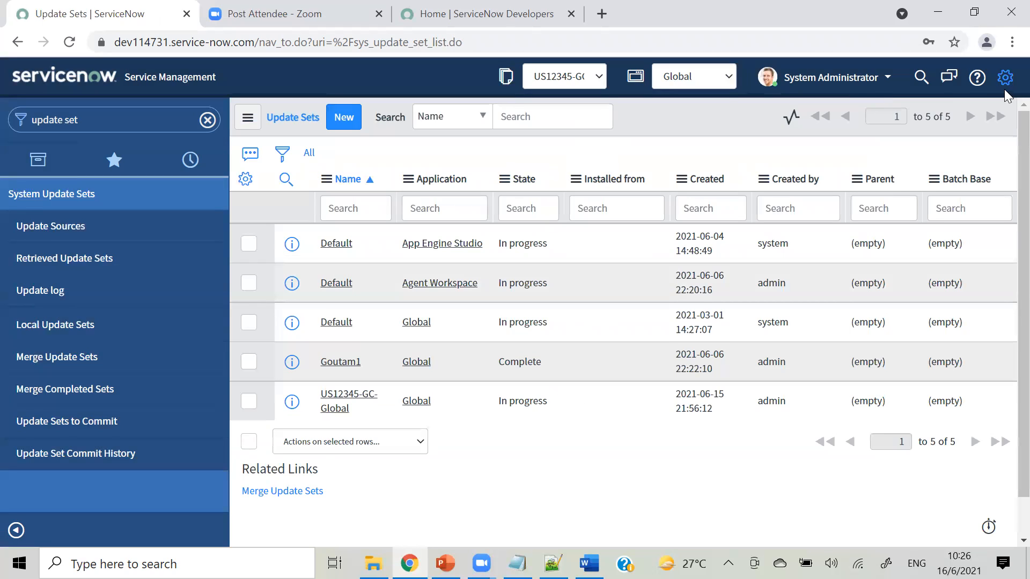
click(1006, 80)
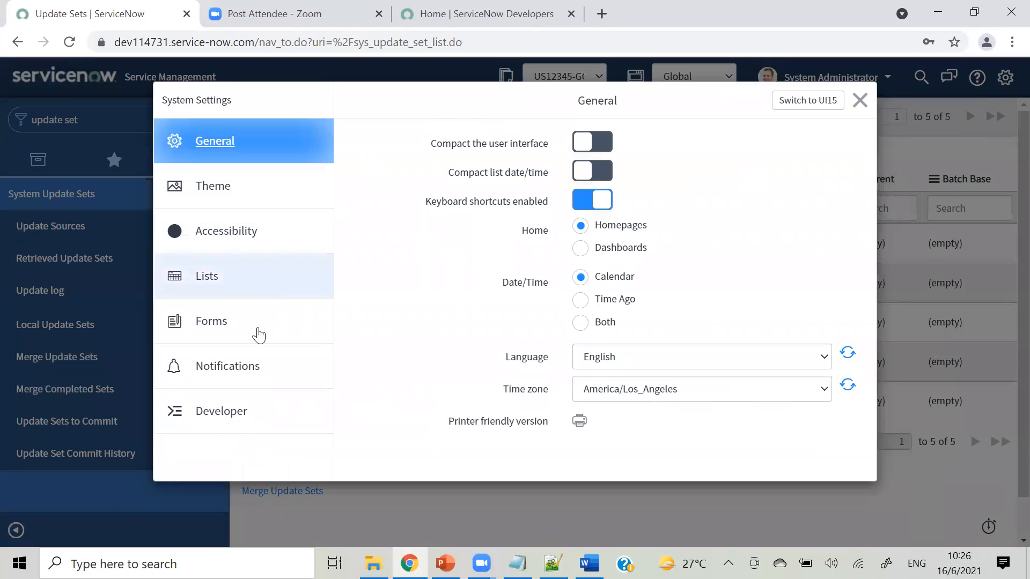
click(232, 425)
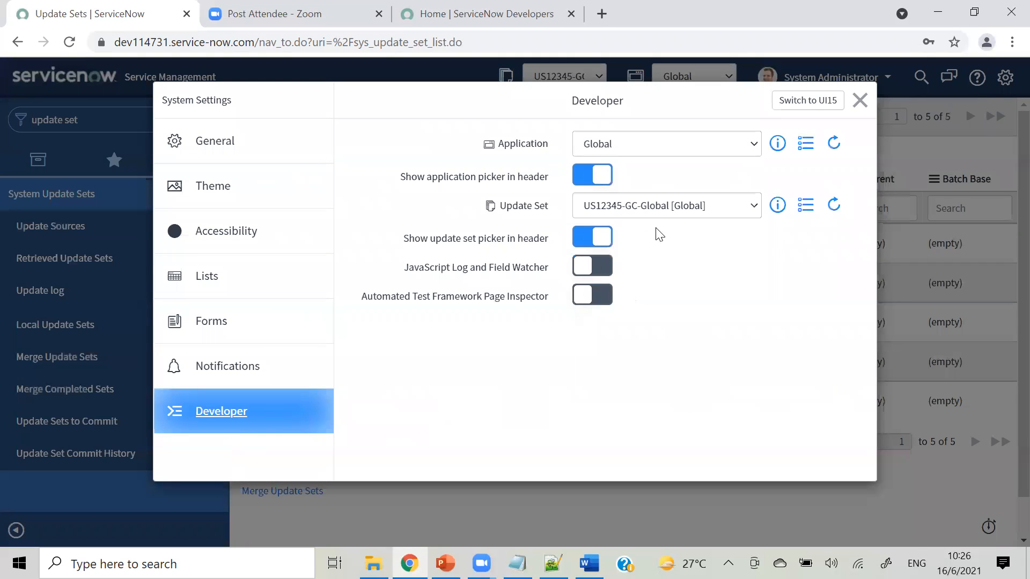
click(583, 182)
click(583, 183)
click(583, 183)
click(583, 183)
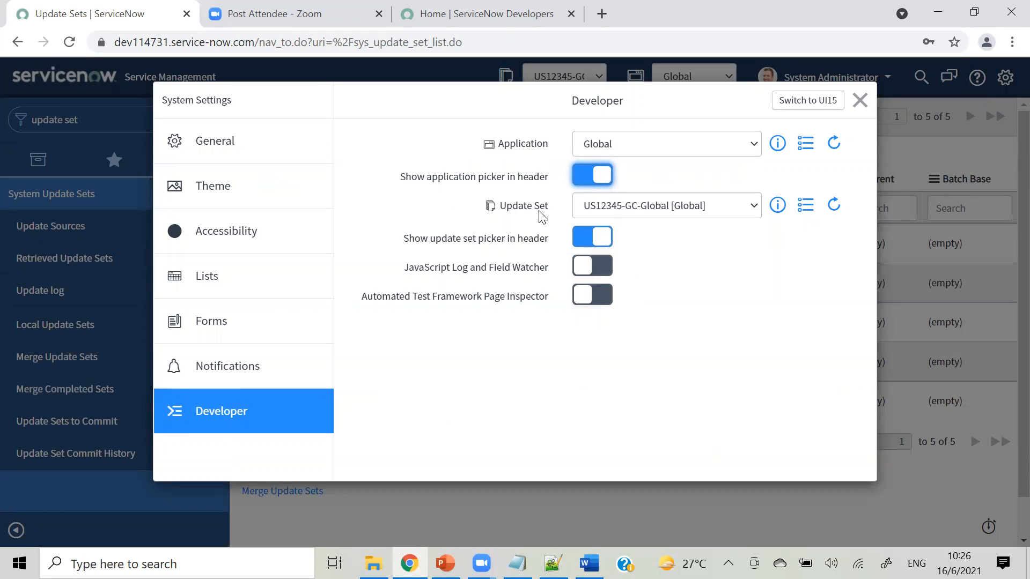
click(584, 241)
click(595, 240)
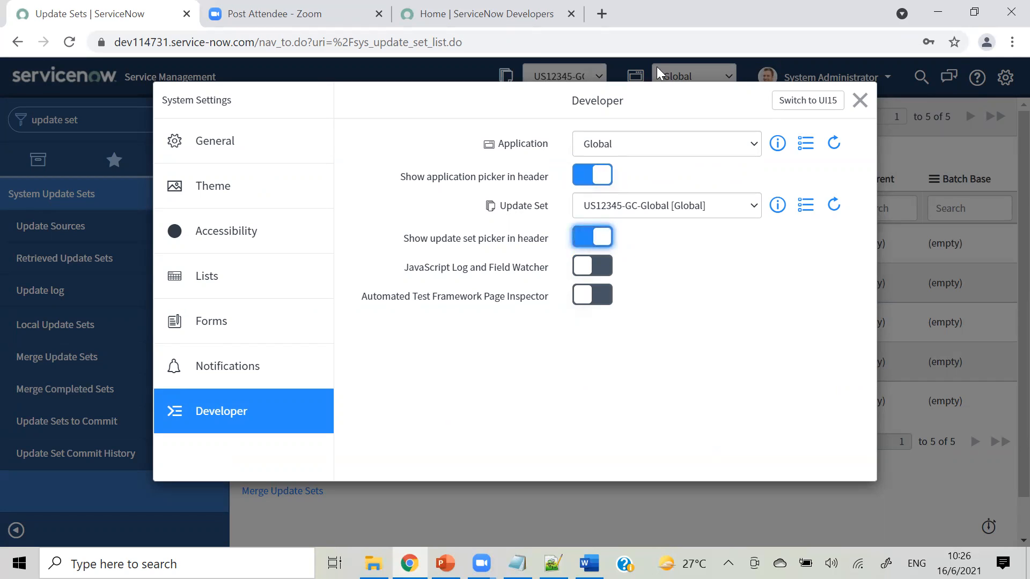
click(861, 99)
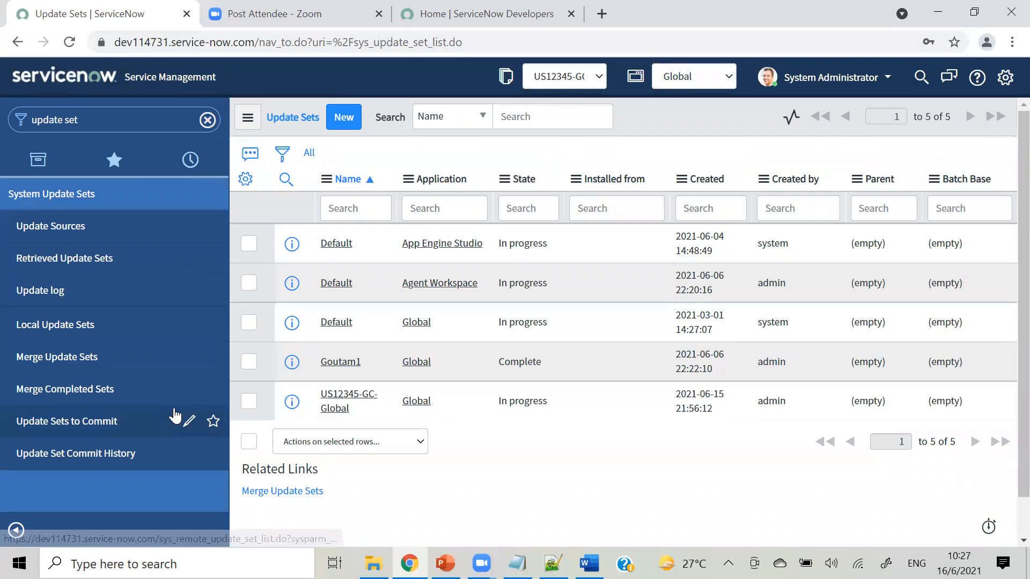
Open US12345-GC-Global in a new tab and go to the Tables list via the navigator filter 'tables'.
right_click(292, 398)
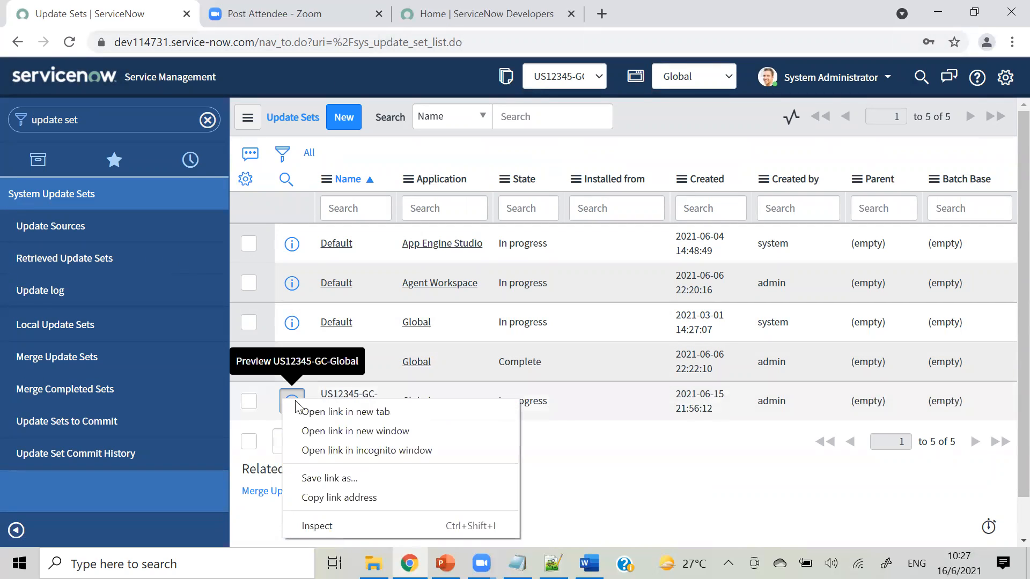
click(327, 413)
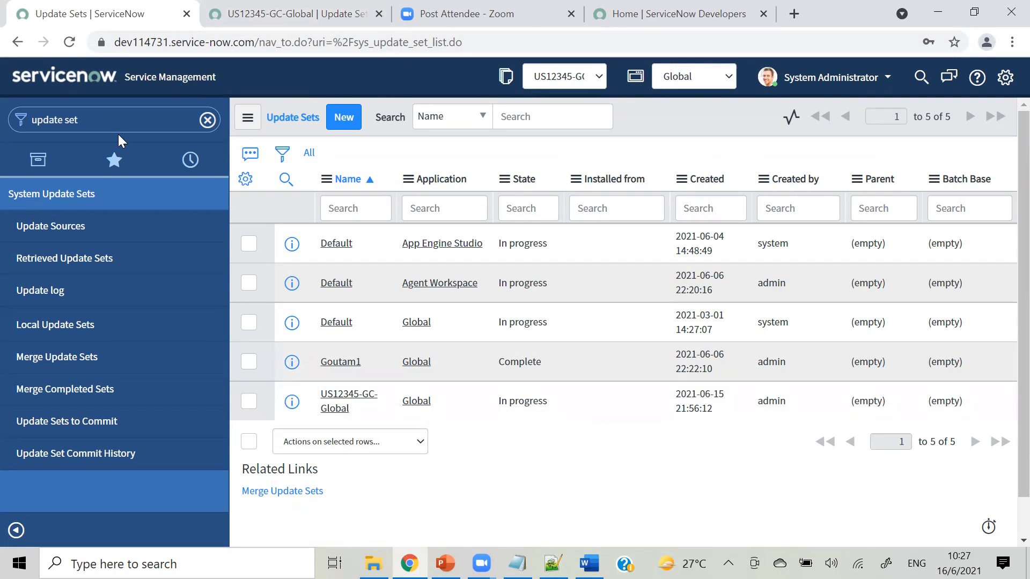
triple_click(110, 108)
text(tables)
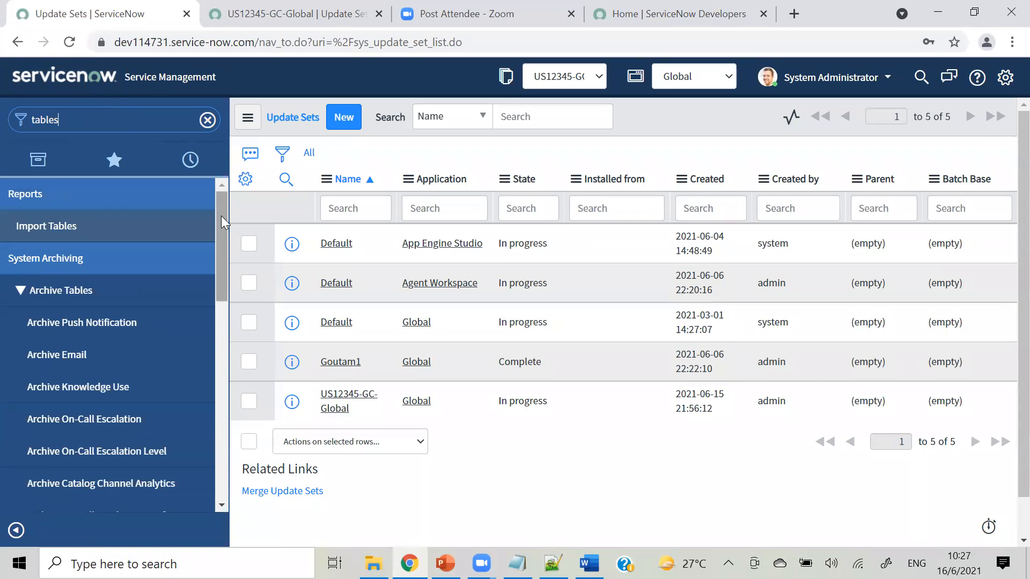
drag(222, 219, 232, 350)
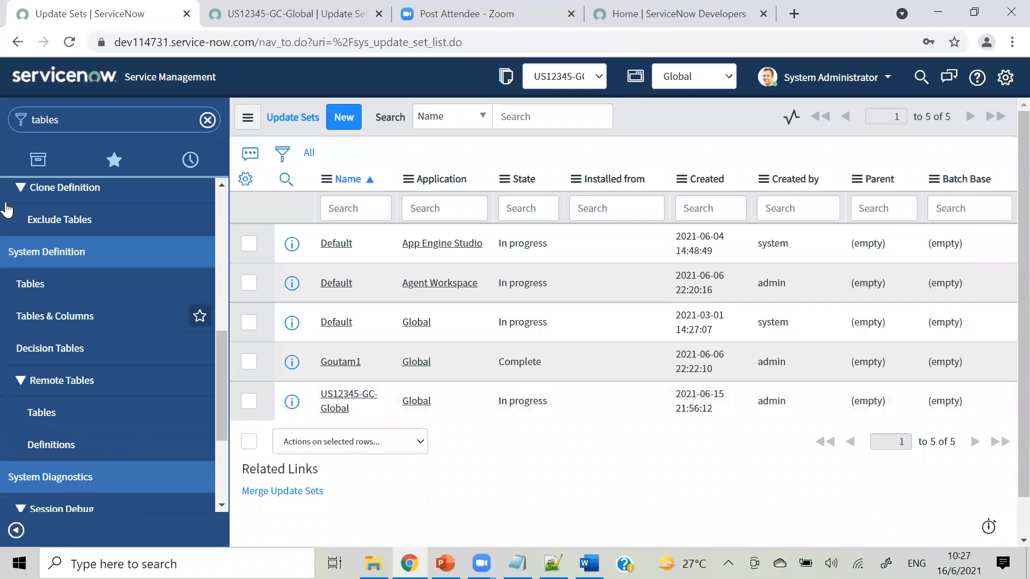
click(48, 288)
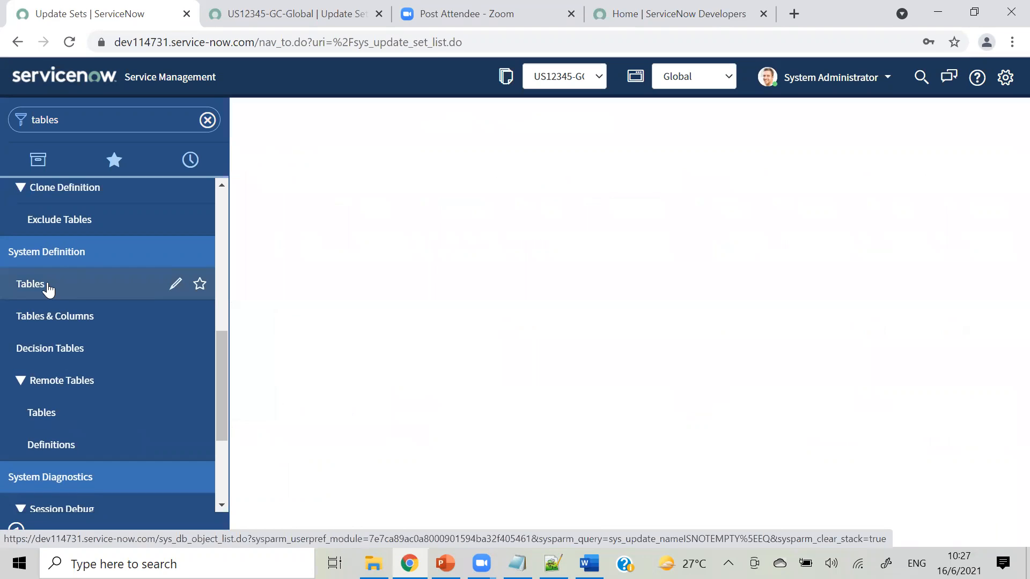
Create and save a new table labelled 'servicenow training' (u_servicenow_training).
click(318, 121)
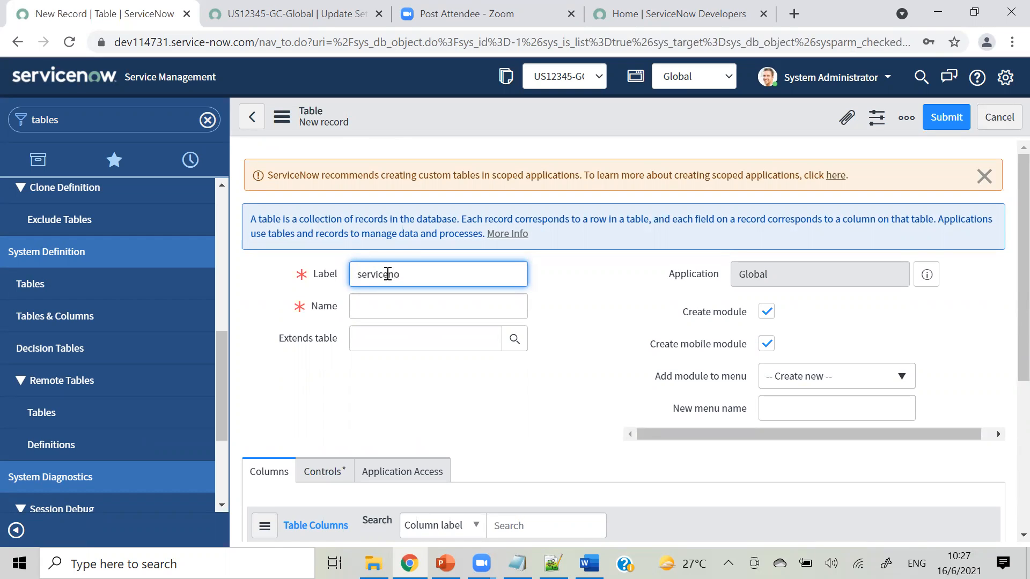
text(ng)
click(643, 344)
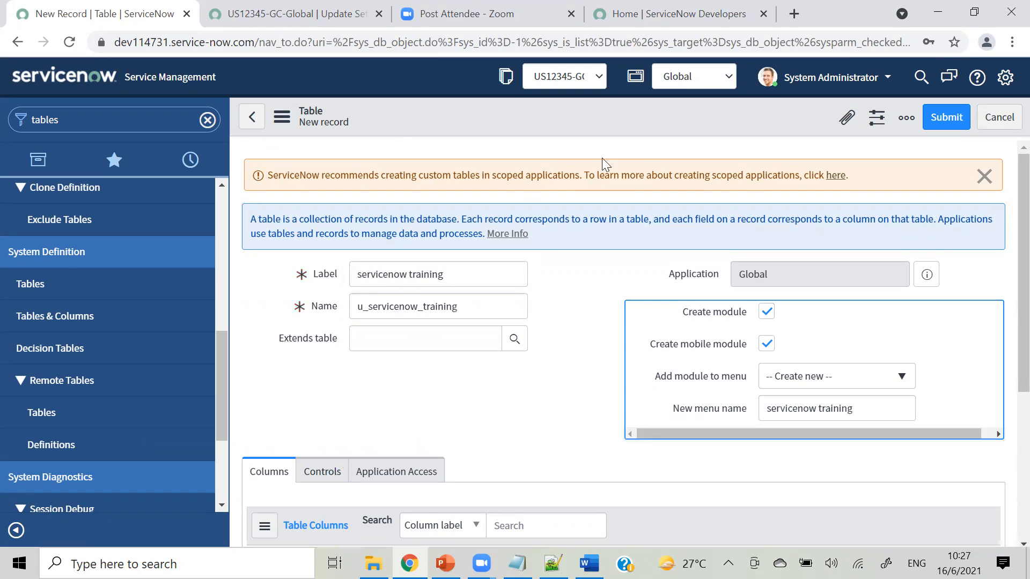
right_click(592, 120)
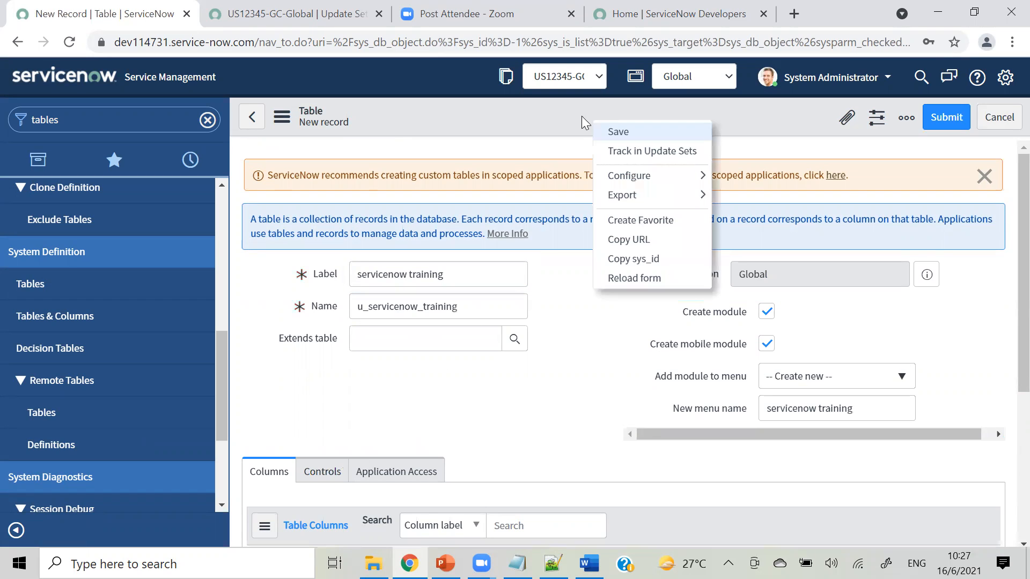
click(605, 130)
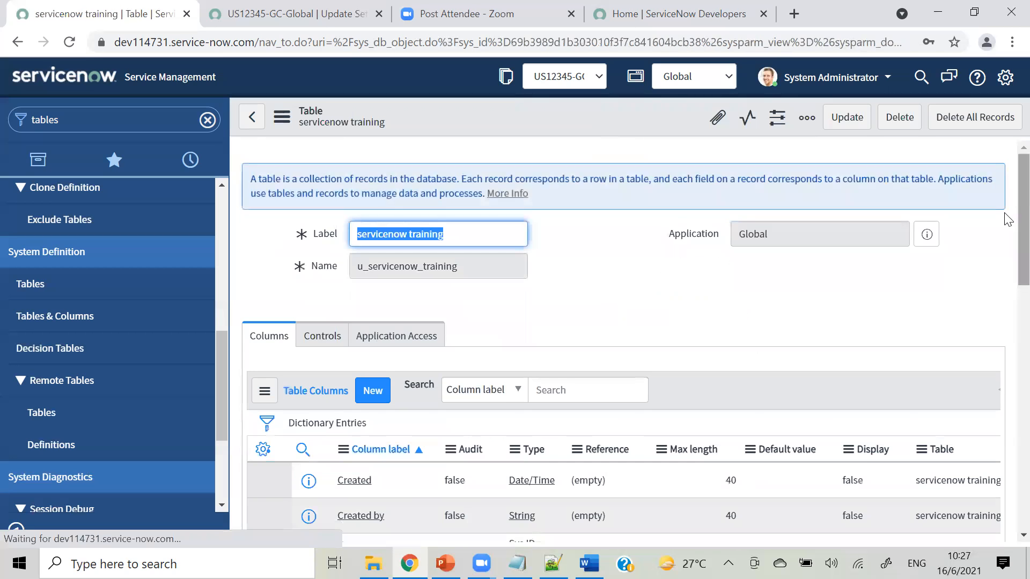
scroll(1004, 218, down, 6)
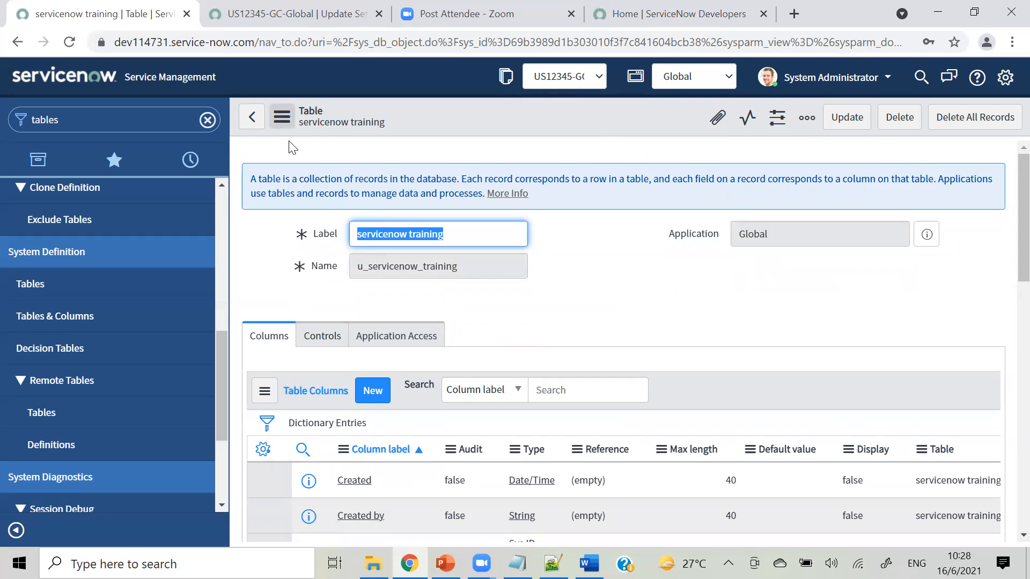
In the update set tab, show Customer Updates and refresh the list to see 16 entries.
click(294, 14)
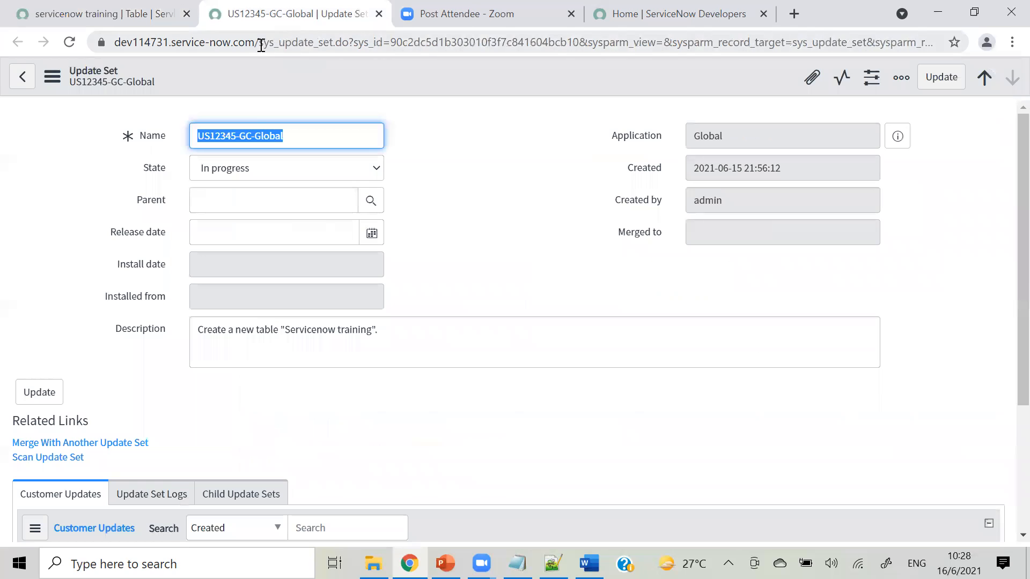
click(279, 209)
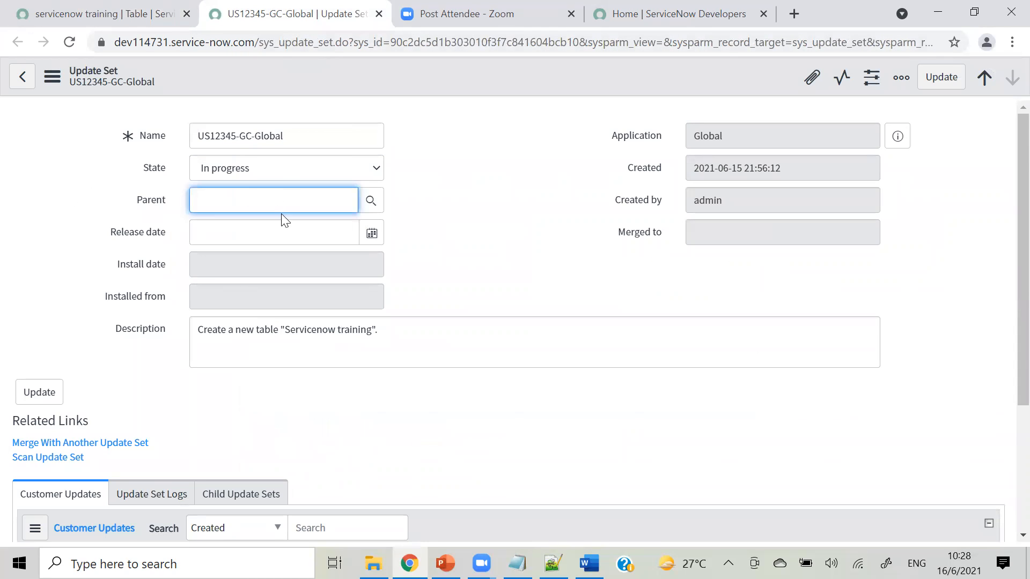
scroll(1008, 195, down, 3)
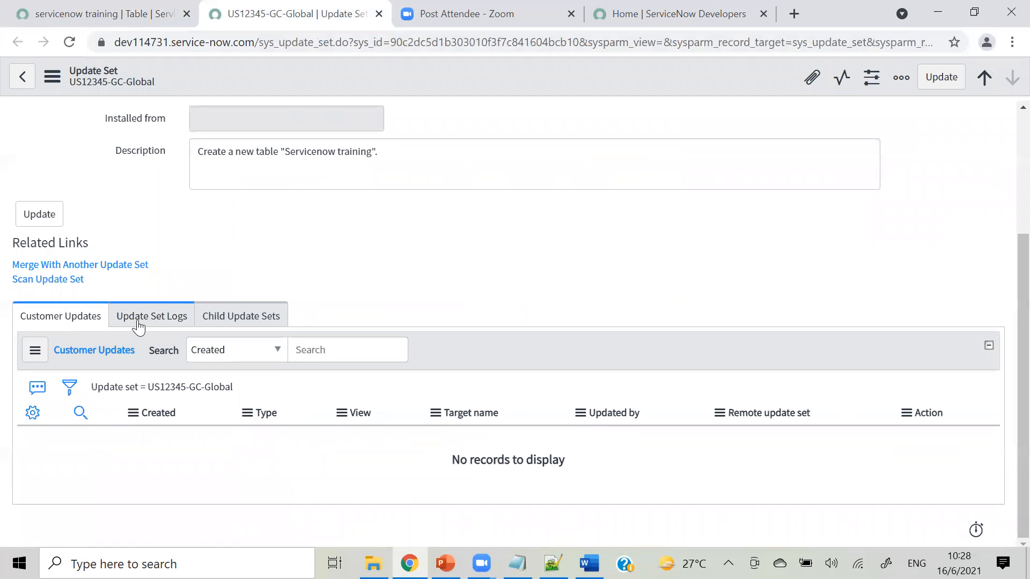
click(238, 323)
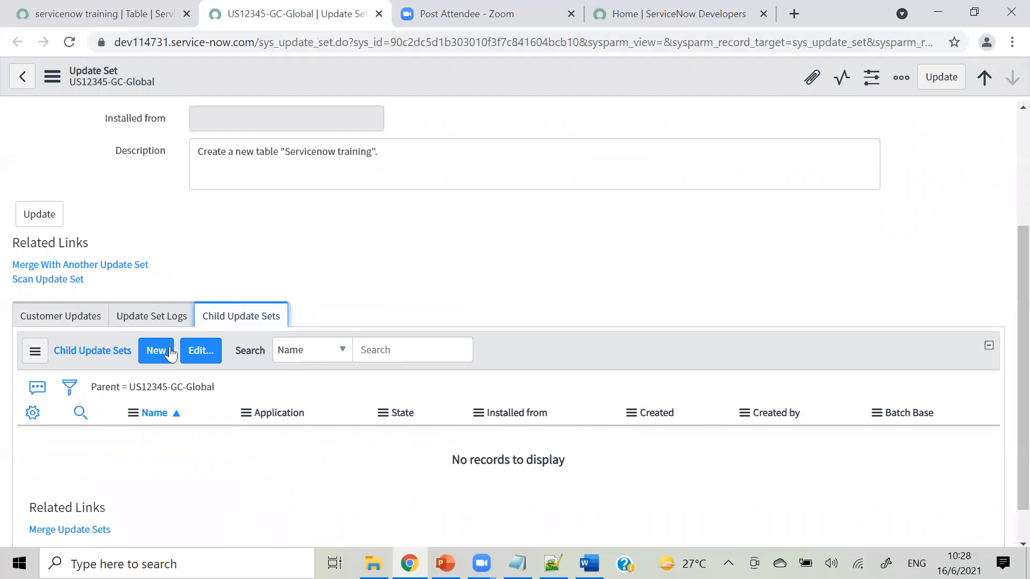
click(81, 318)
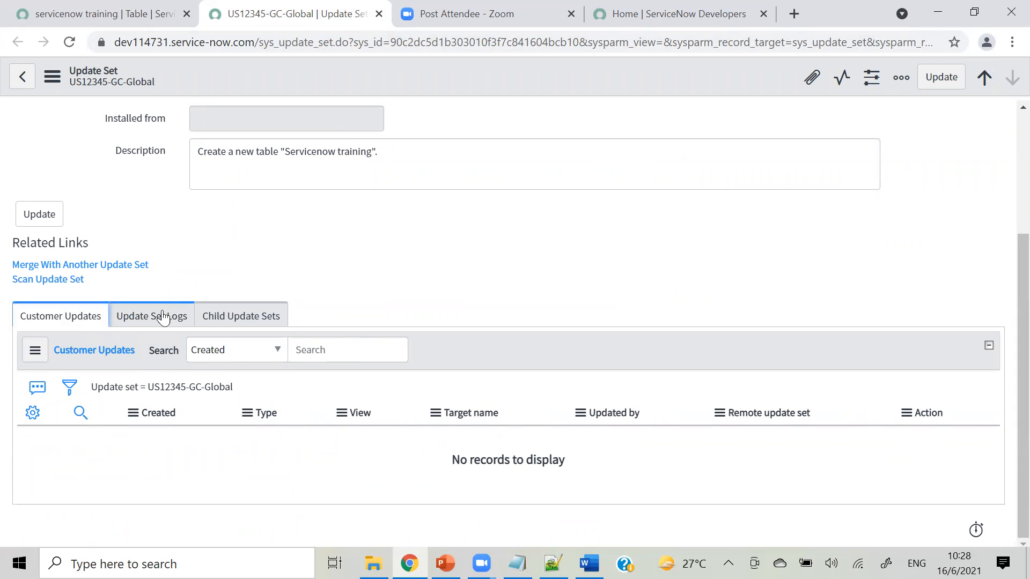
click(30, 354)
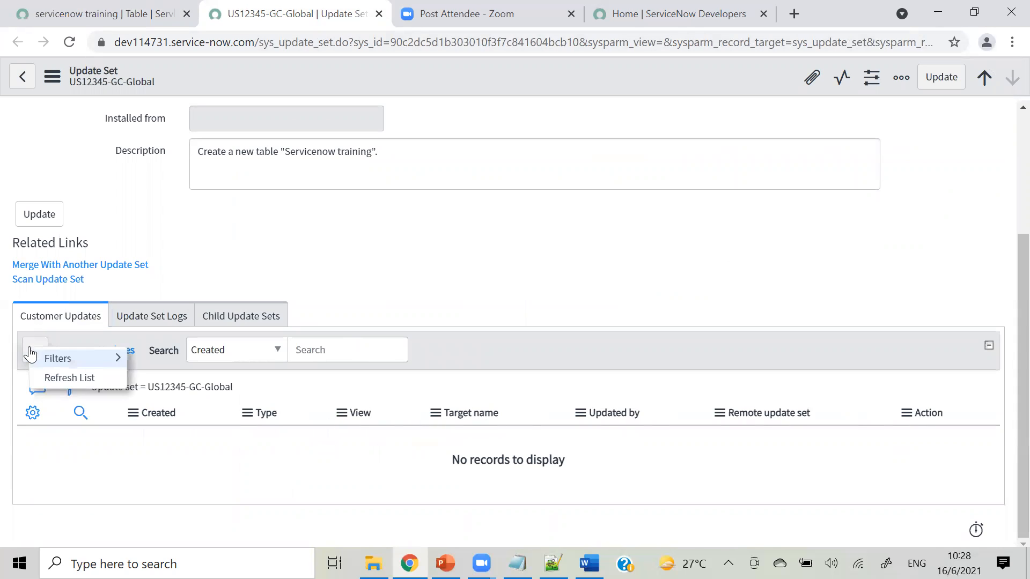
click(51, 378)
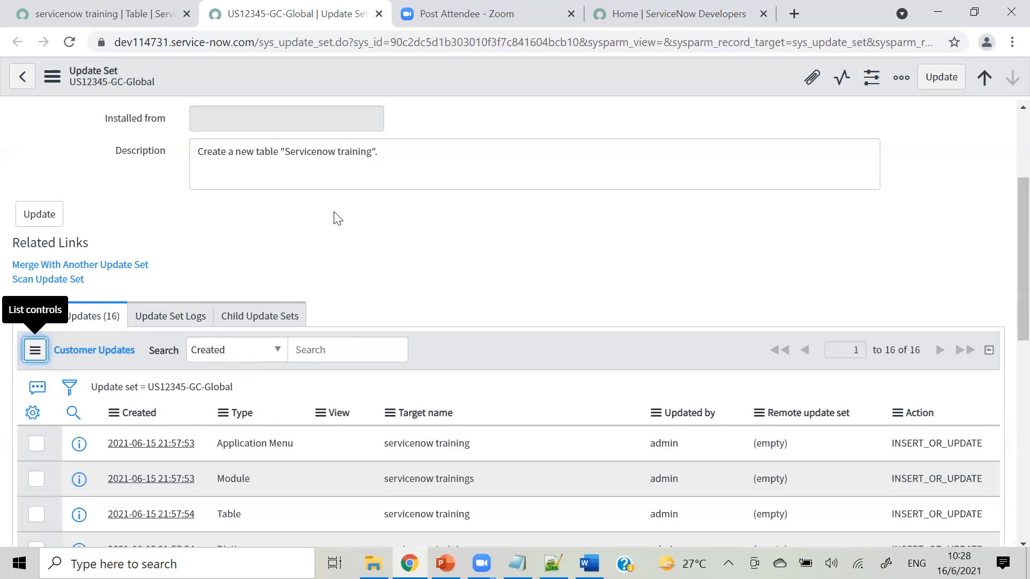
drag(1022, 252, 983, 279)
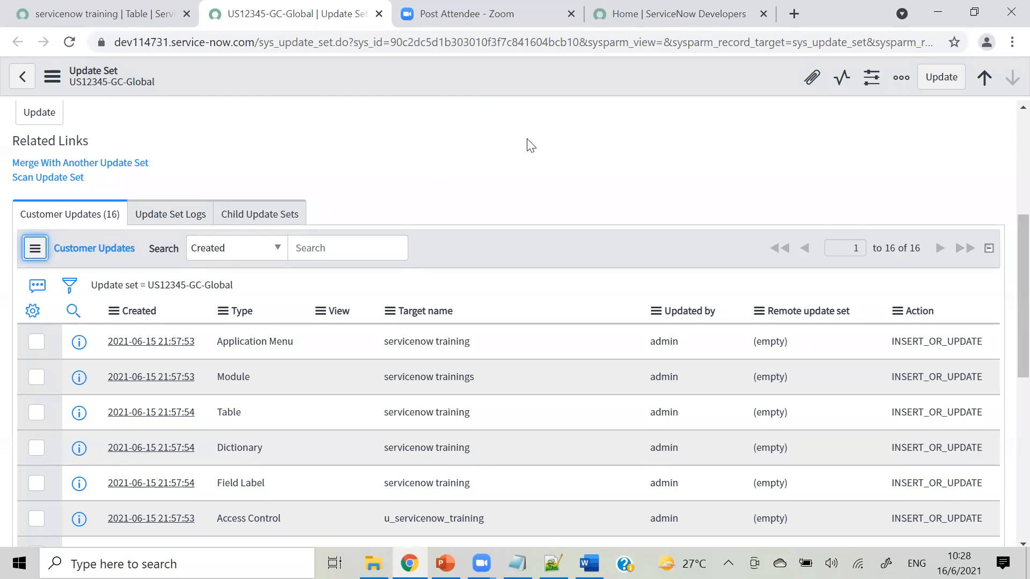
scroll(1005, 268, down, 2)
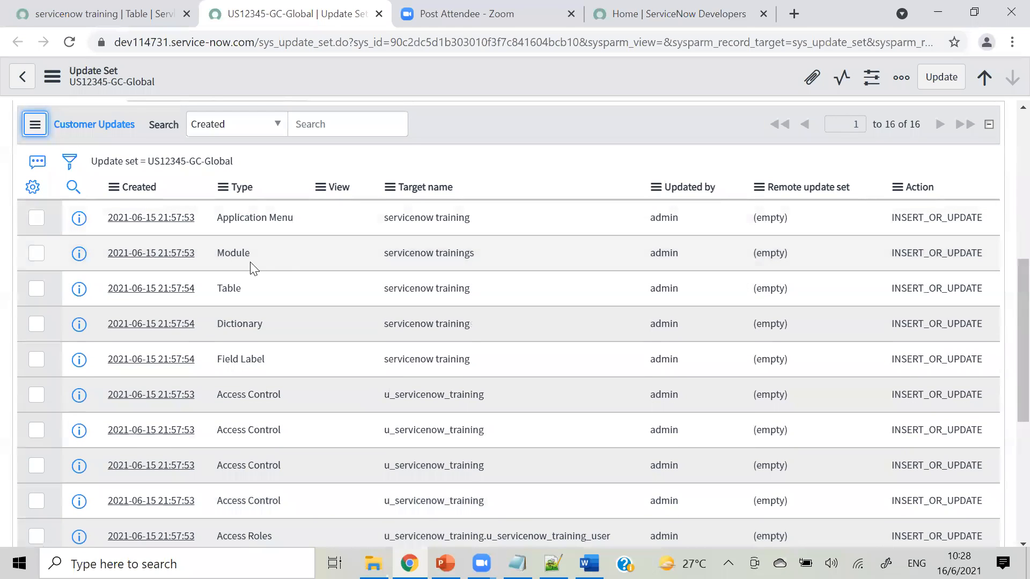
Compare the servicenow training table record with the update set's customer updates.
click(110, 14)
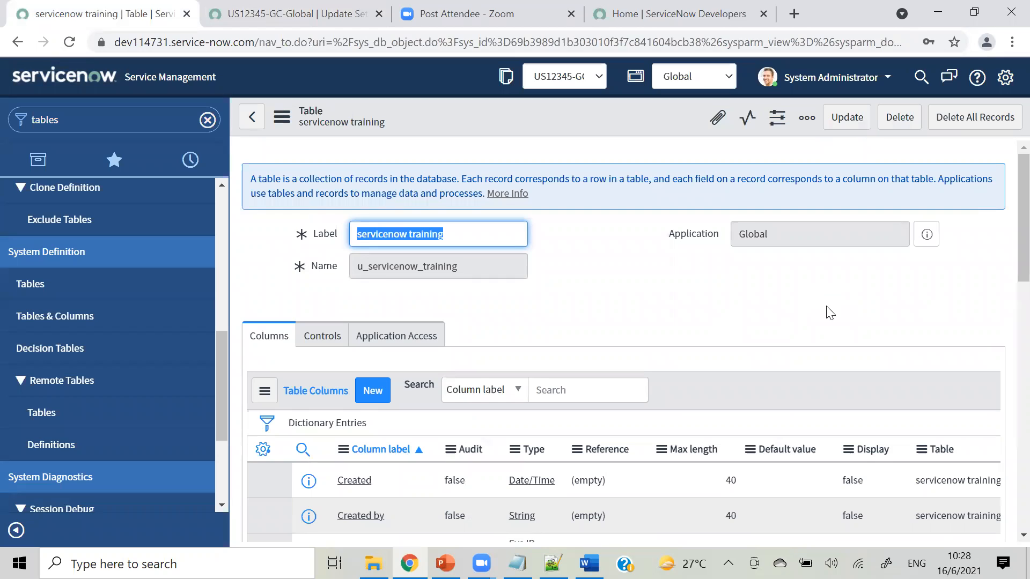
click(239, 25)
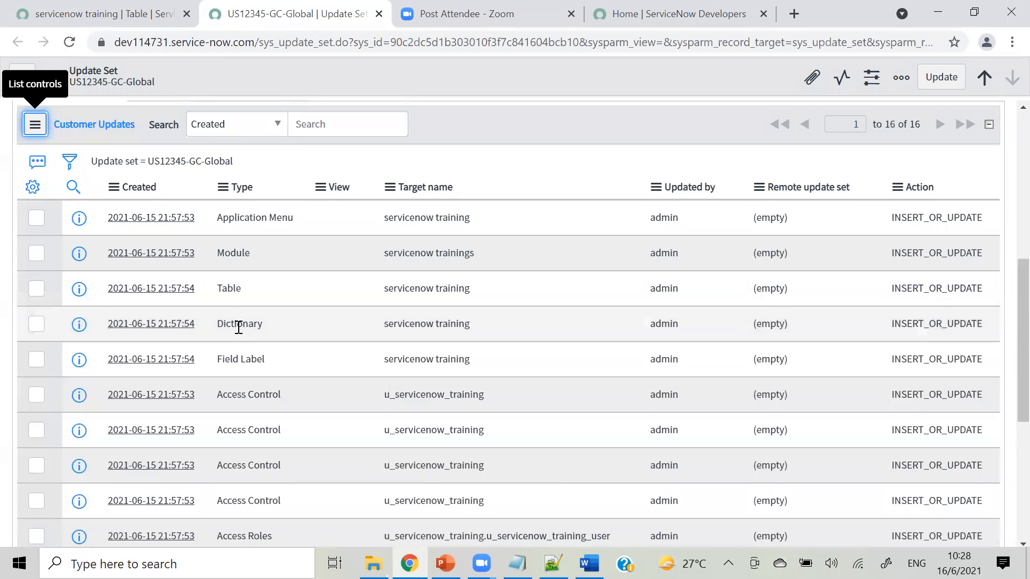
click(115, 14)
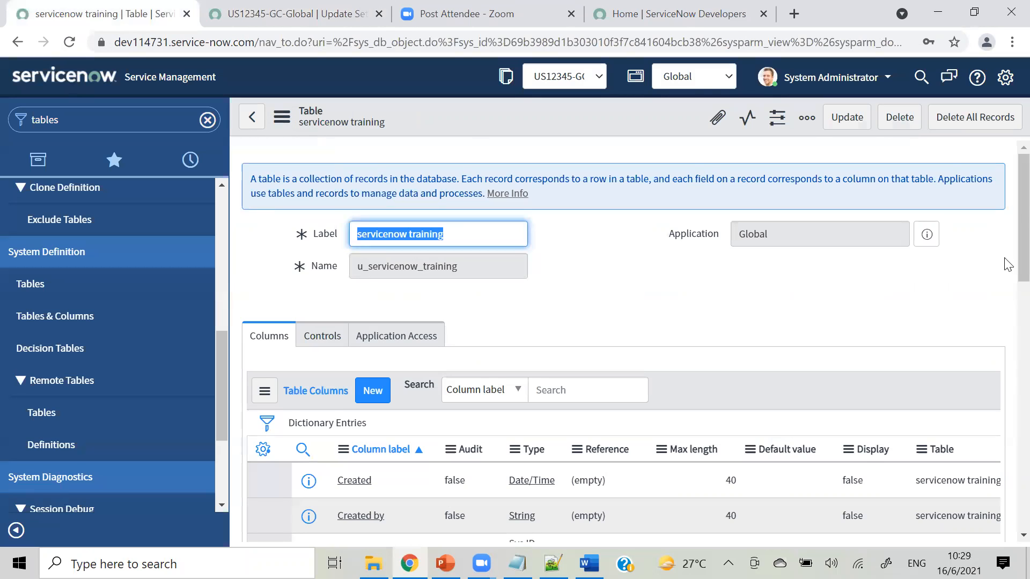
Look through the table's Additional actions menu, then recheck the update set's customer updates.
click(282, 119)
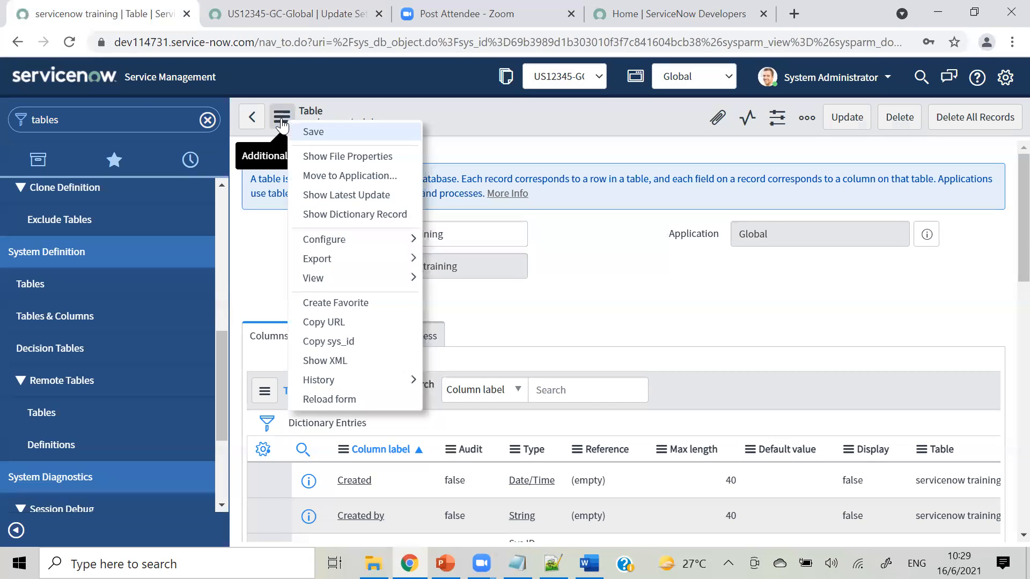
mouse_move(344, 239)
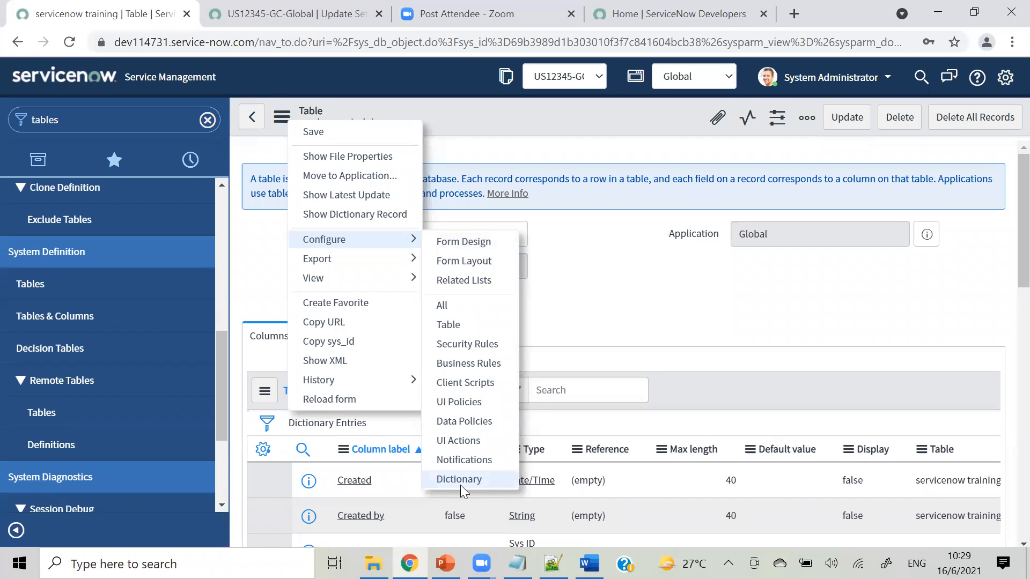
click(620, 249)
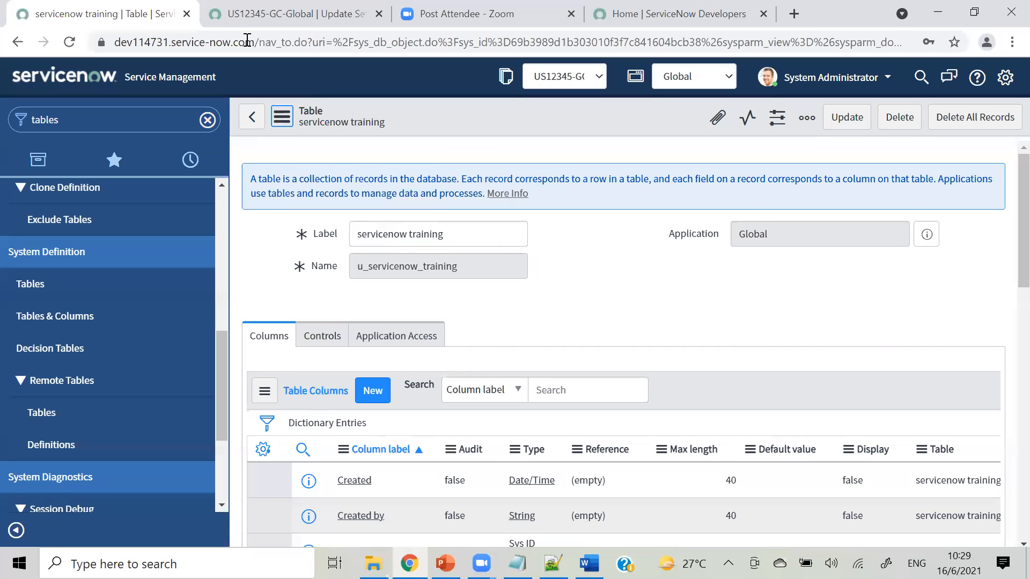
click(279, 14)
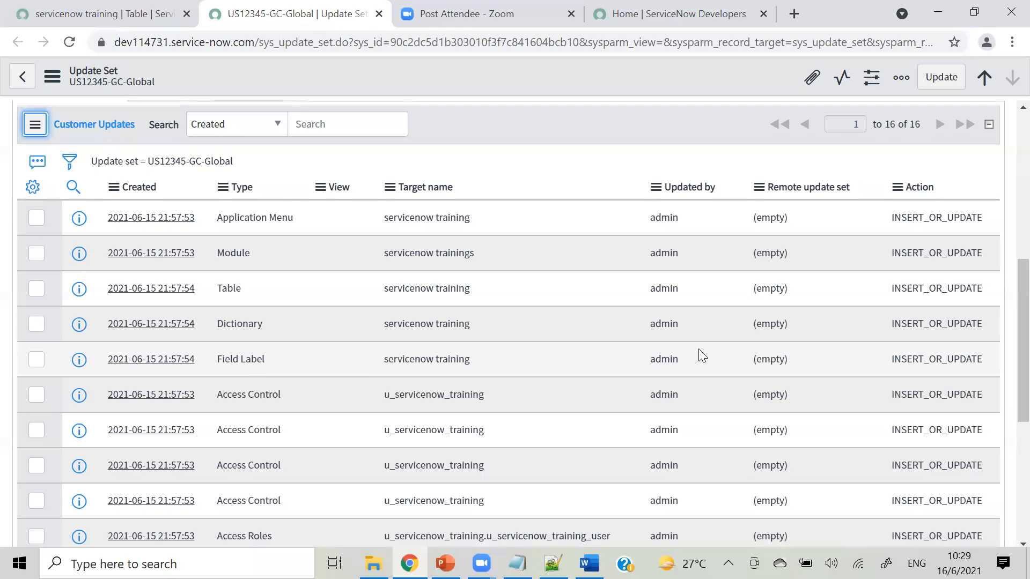
drag(1019, 269, 1019, 332)
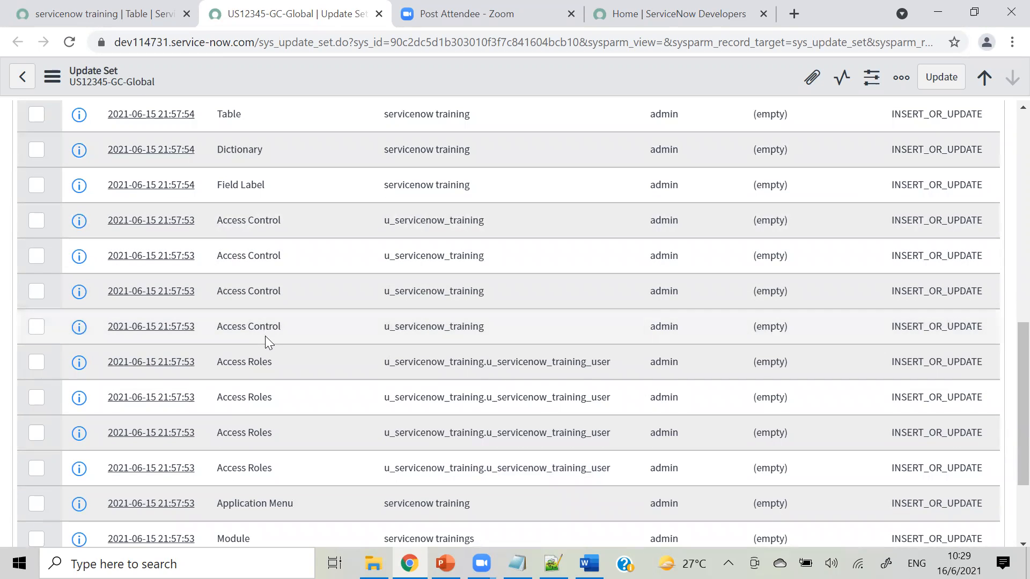
Show the servicenow training table's Controls settings (Extensible, Live feed, Auto-number).
click(121, 20)
click(322, 337)
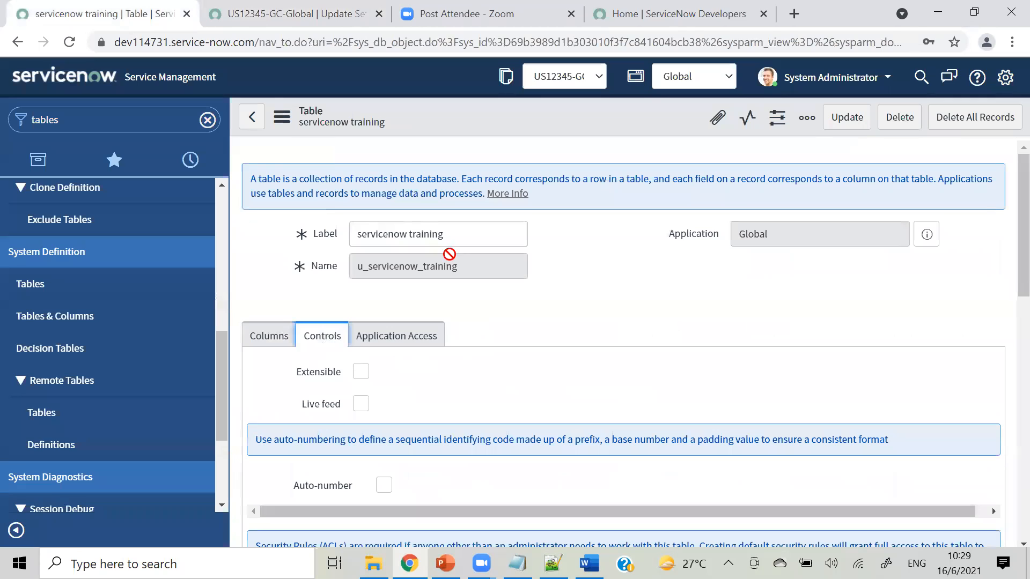
scroll(1007, 241, down, 1)
Review the table's four Access Controls, then go back to the US12345-GC-Global update set's updates.
scroll(1006, 252, down, 2)
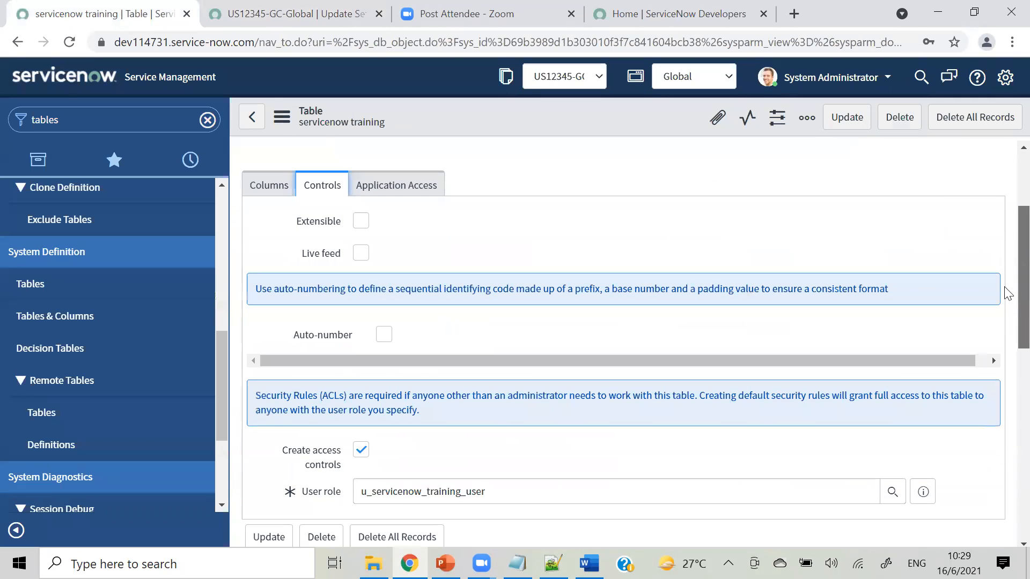
scroll(404, 280, down, 2)
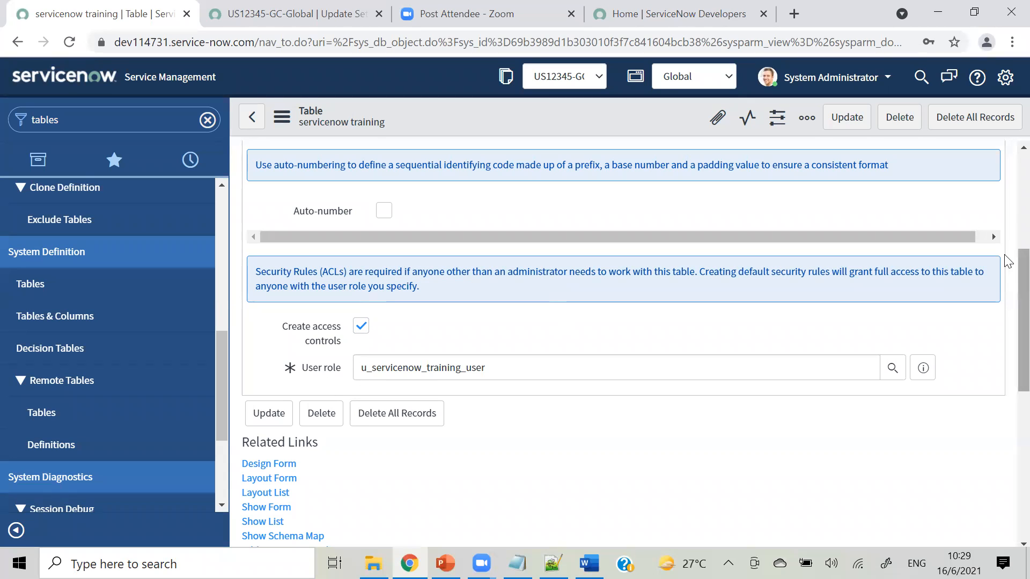
scroll(1006, 263, down, 5)
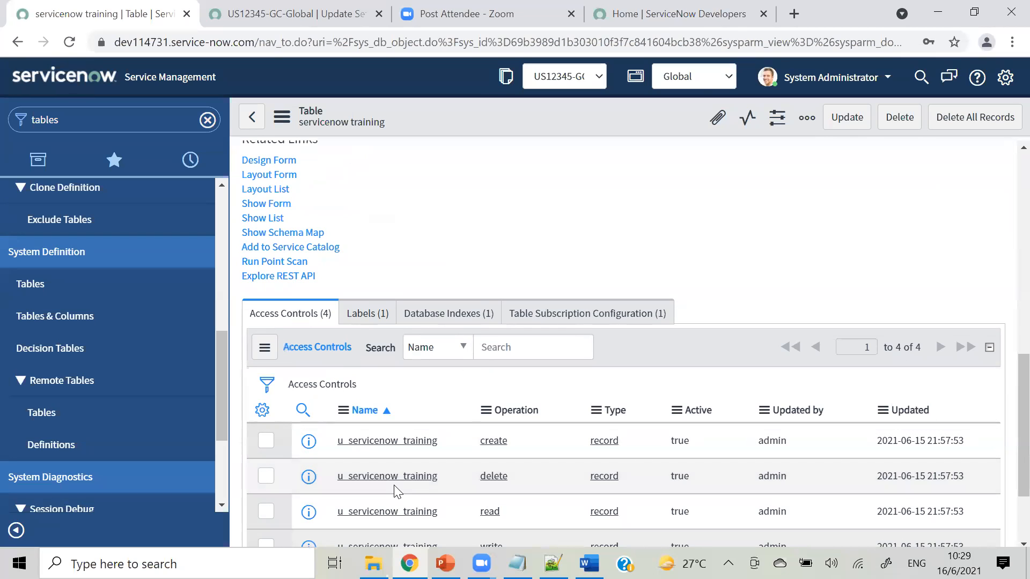
click(289, 17)
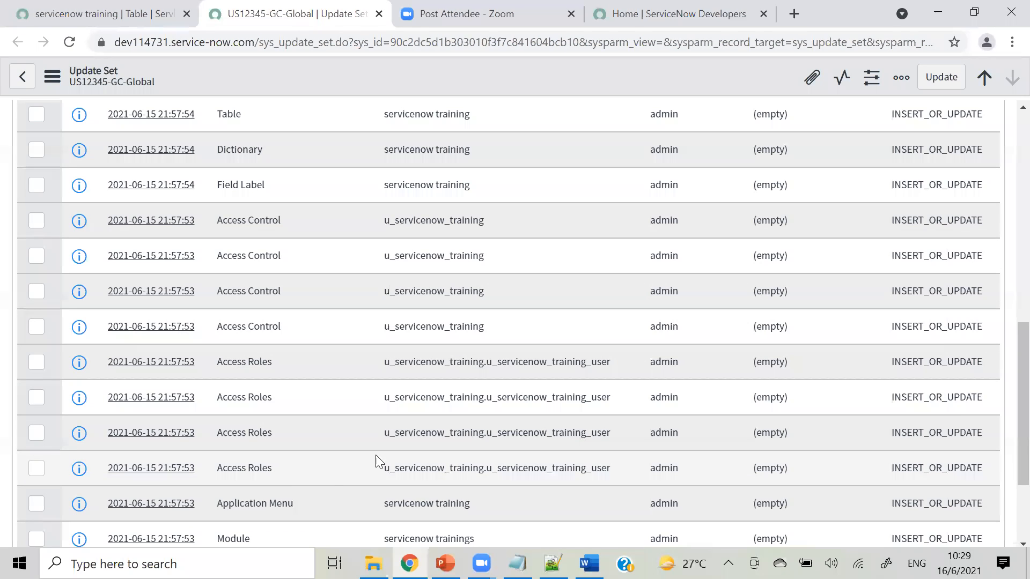
drag(487, 362, 612, 375)
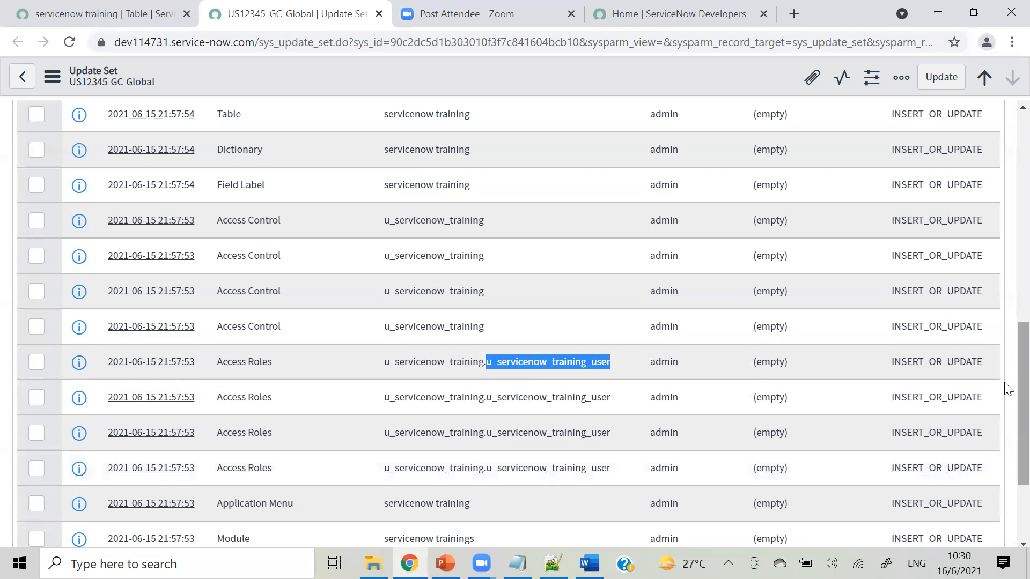
scroll(1008, 389, down, 3)
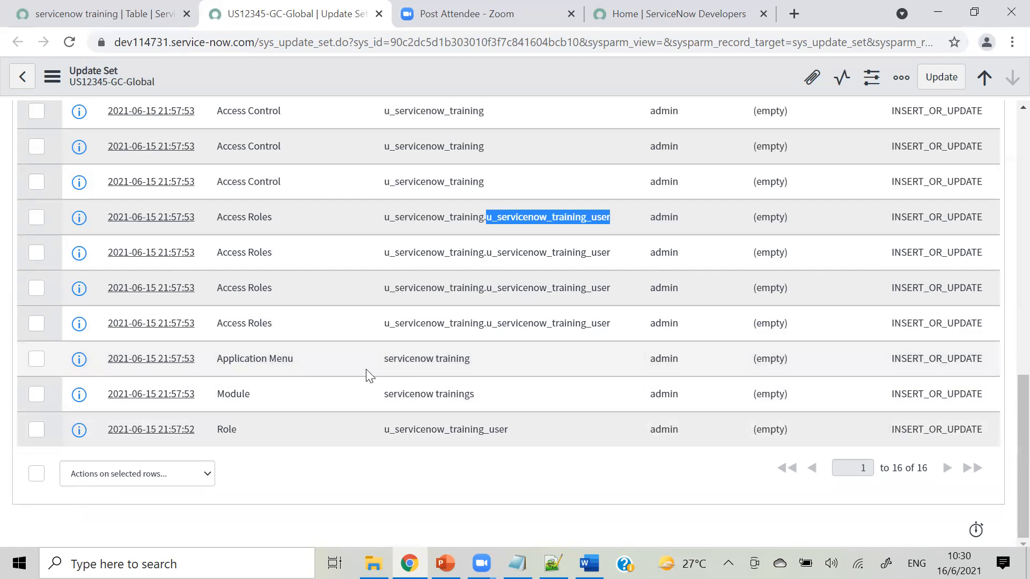
drag(375, 361, 478, 368)
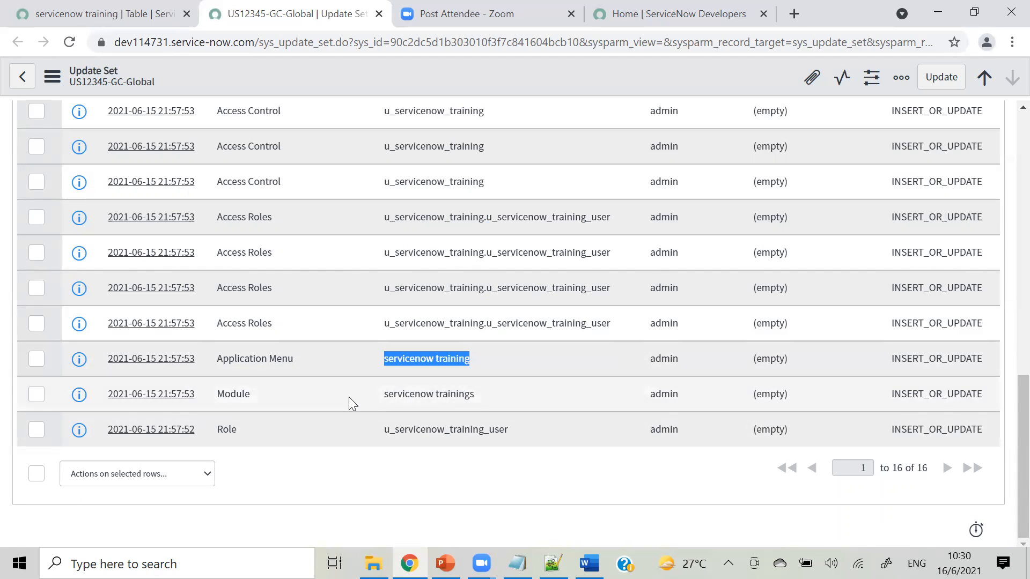
drag(382, 396, 473, 406)
drag(379, 441, 510, 432)
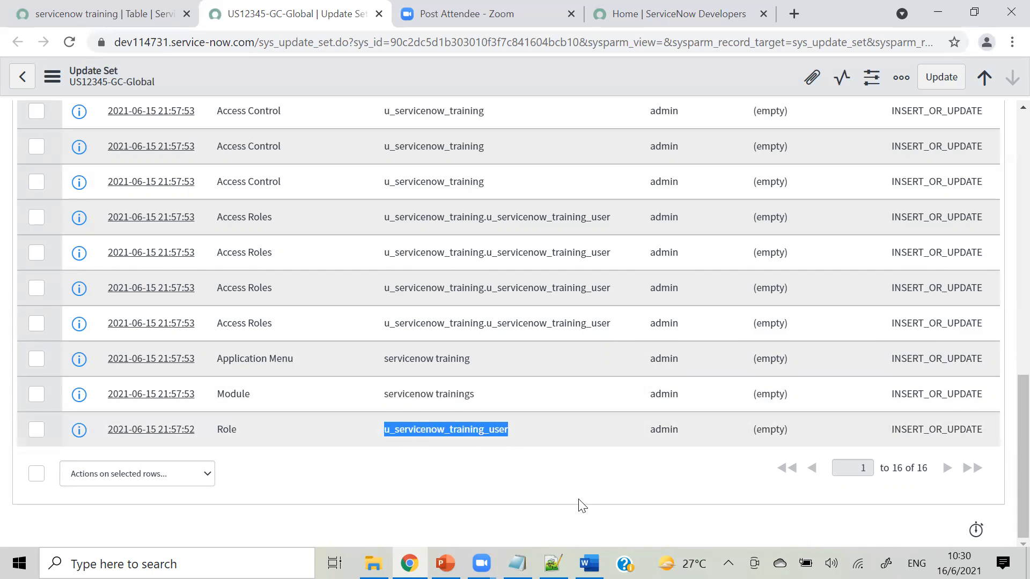
click(988, 394)
scroll(1004, 361, up, 10)
scroll(1005, 206, down, 3)
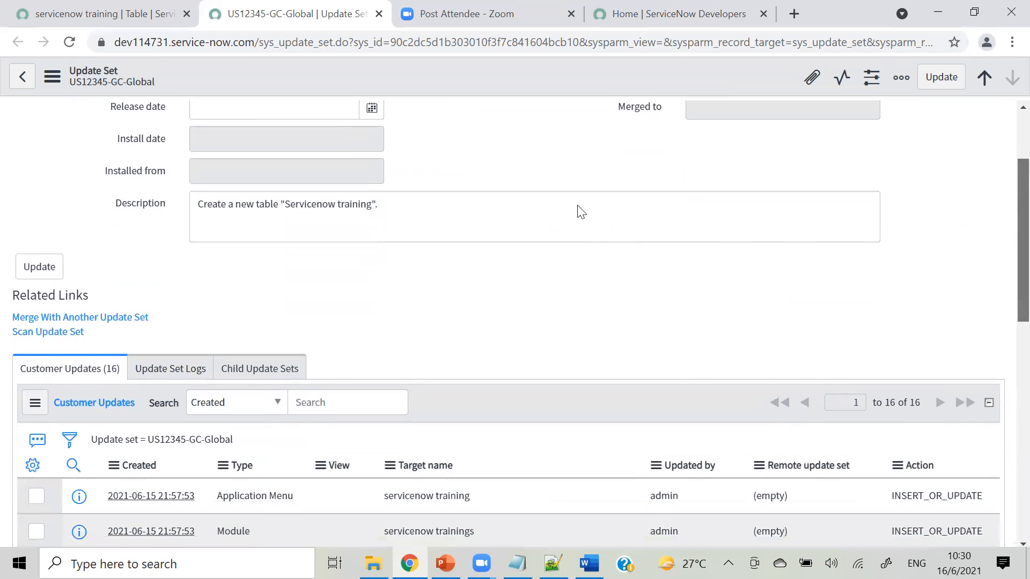
scroll(581, 212, down, 1)
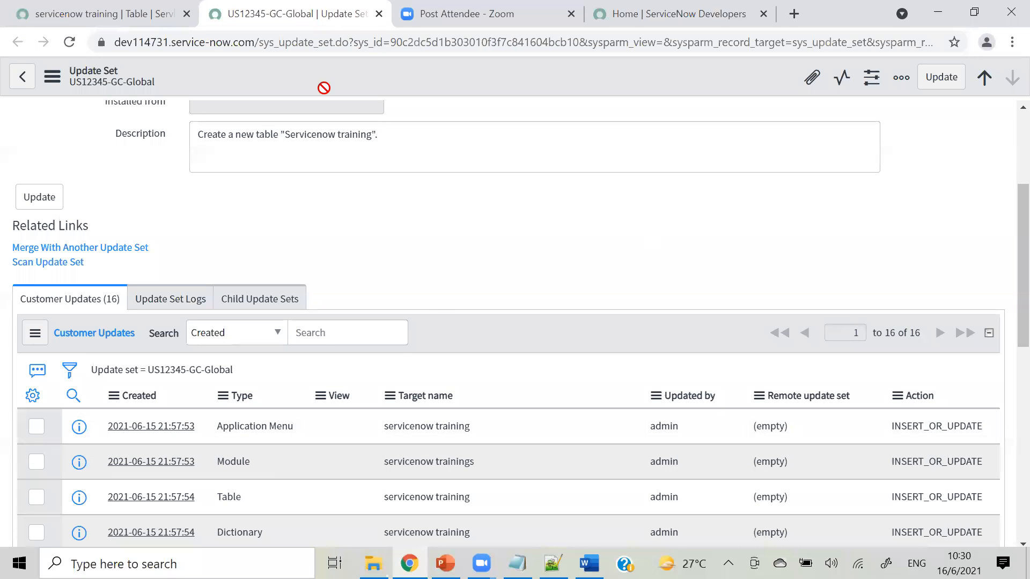
click(90, 12)
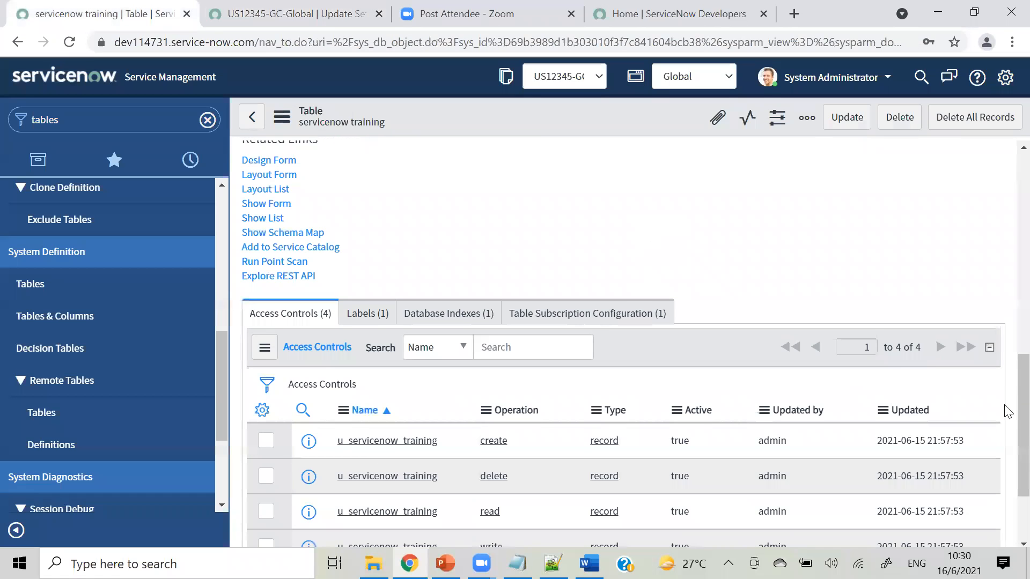
Enable Auto-number on servicenow training (prefix SER, start 1000, 7 digits) and save the table.
scroll(1008, 470, down, 2)
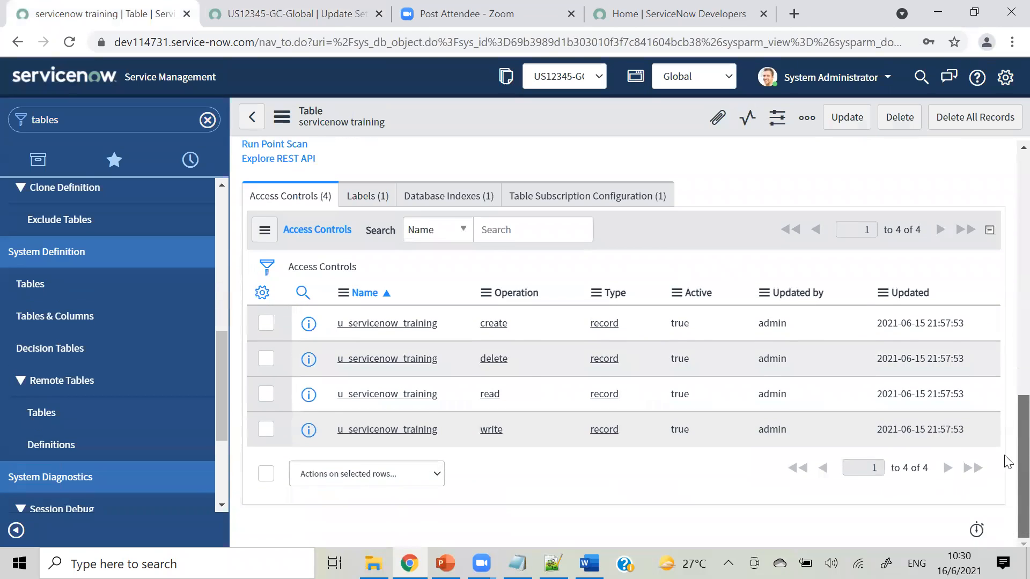
scroll(1007, 472, up, 7)
scroll(790, 230, up, 3)
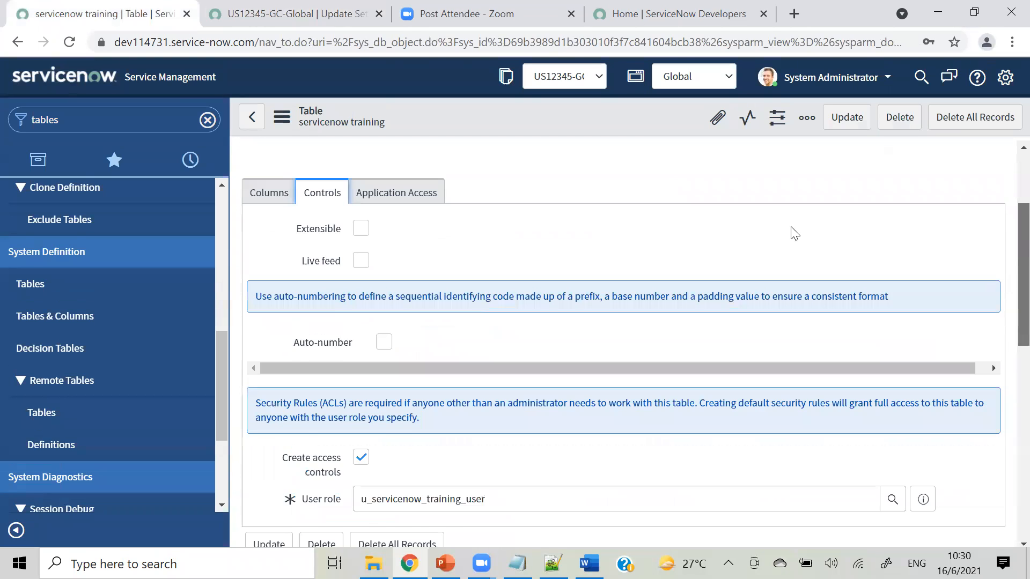
click(257, 227)
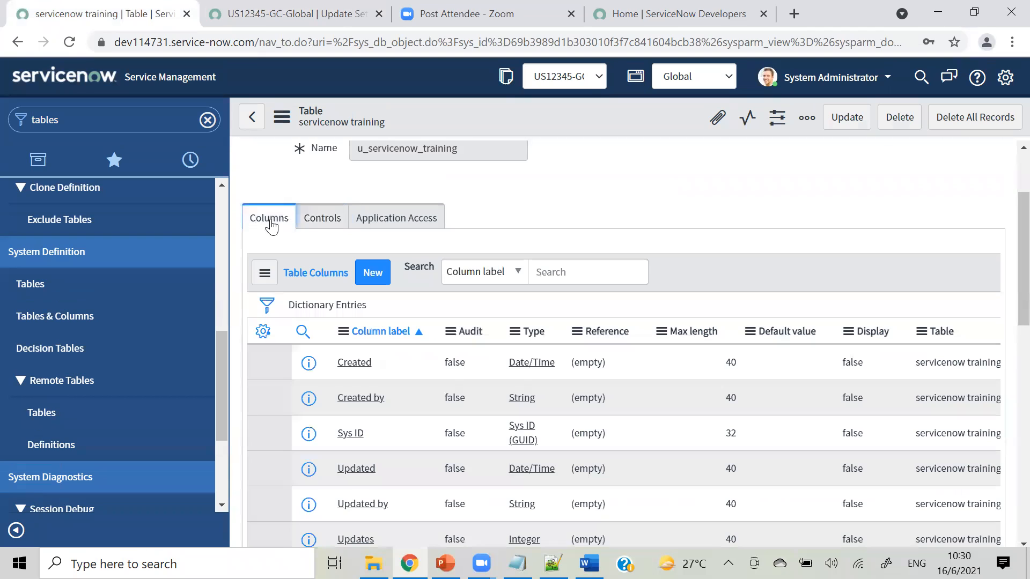
click(314, 230)
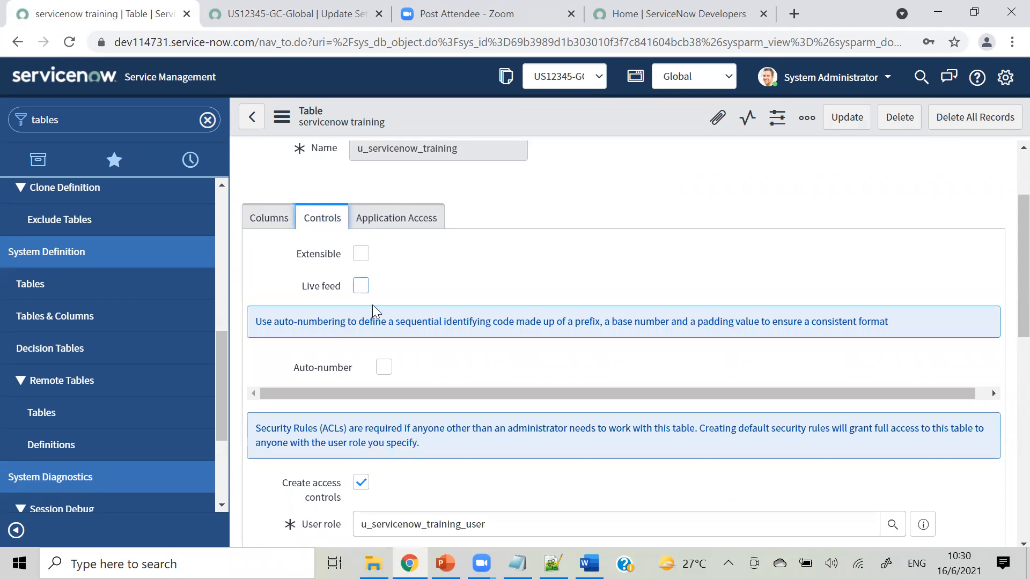
click(384, 369)
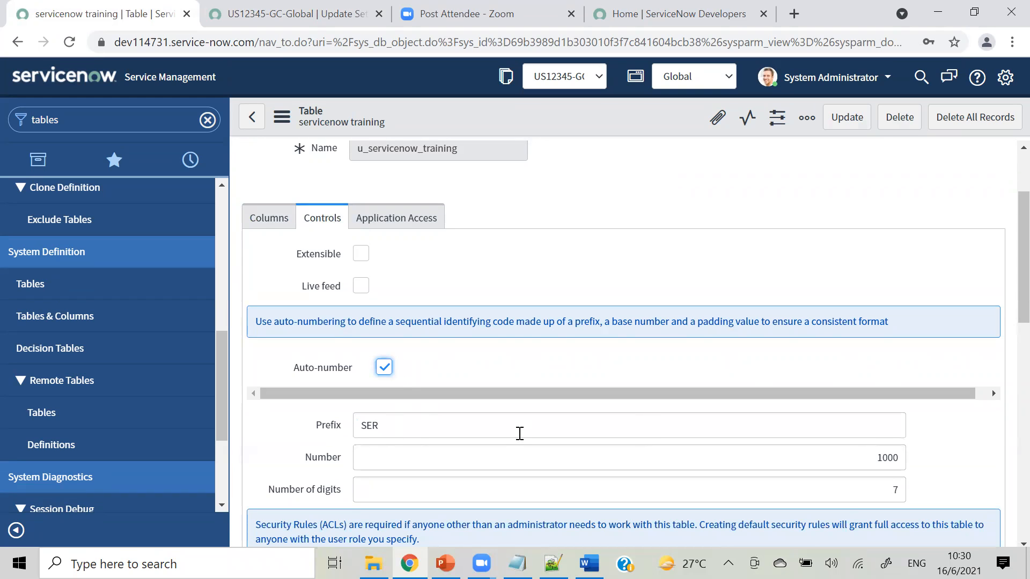
right_click(555, 114)
click(579, 127)
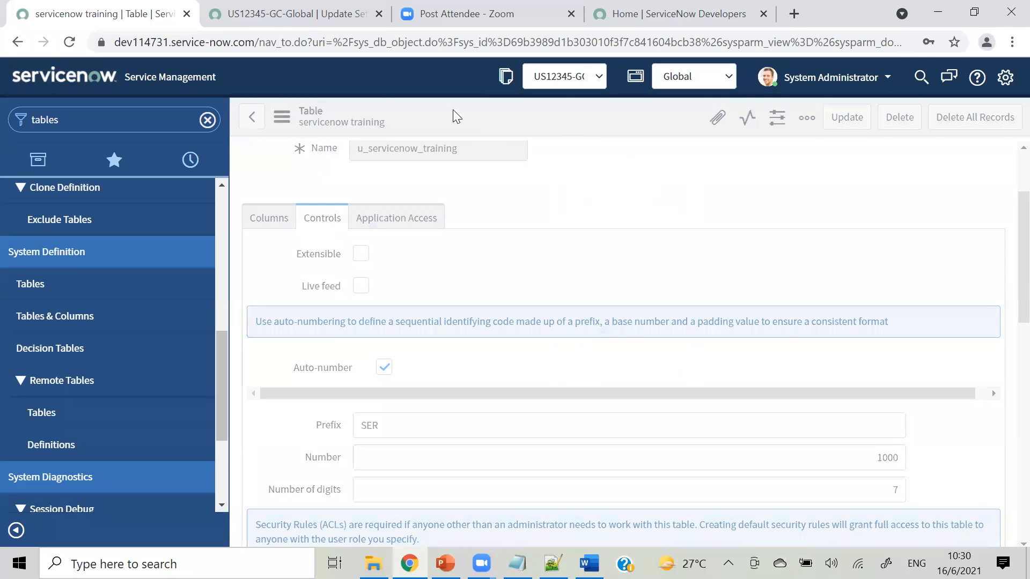
click(288, 26)
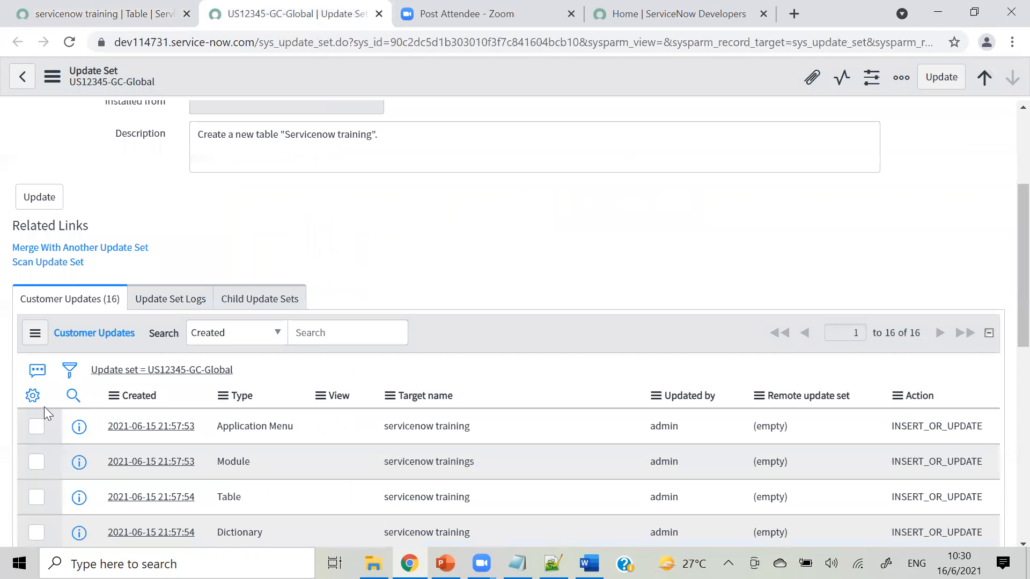
Refresh the 19 customer updates and sort them by Created, newest first.
click(28, 338)
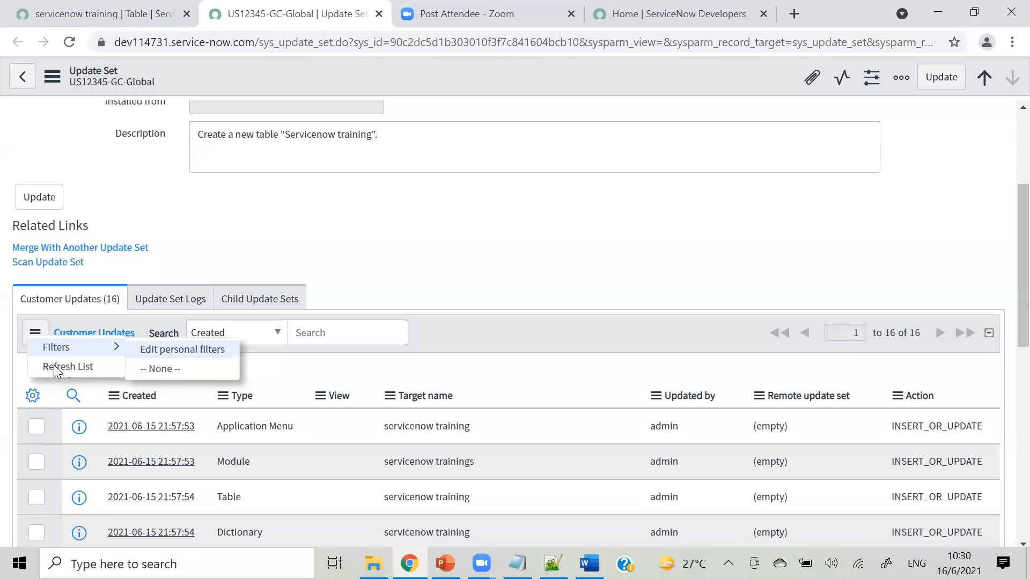
click(56, 366)
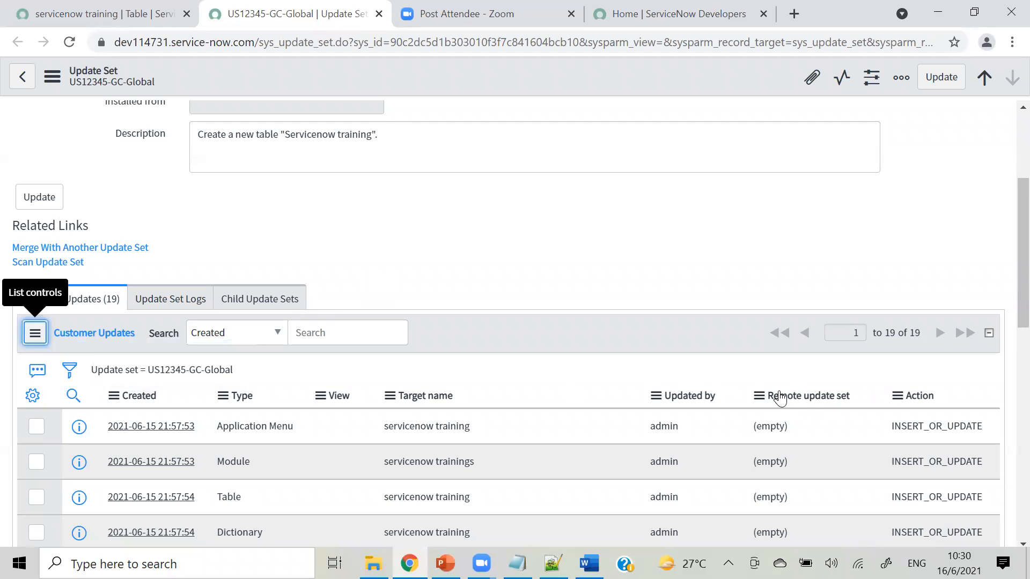
scroll(1007, 243, down, 3)
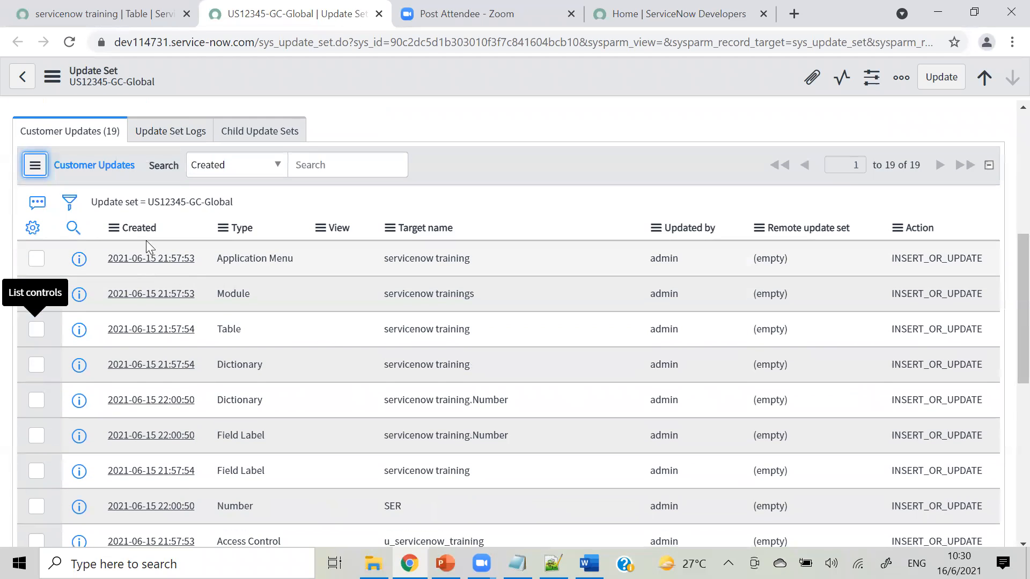
click(140, 228)
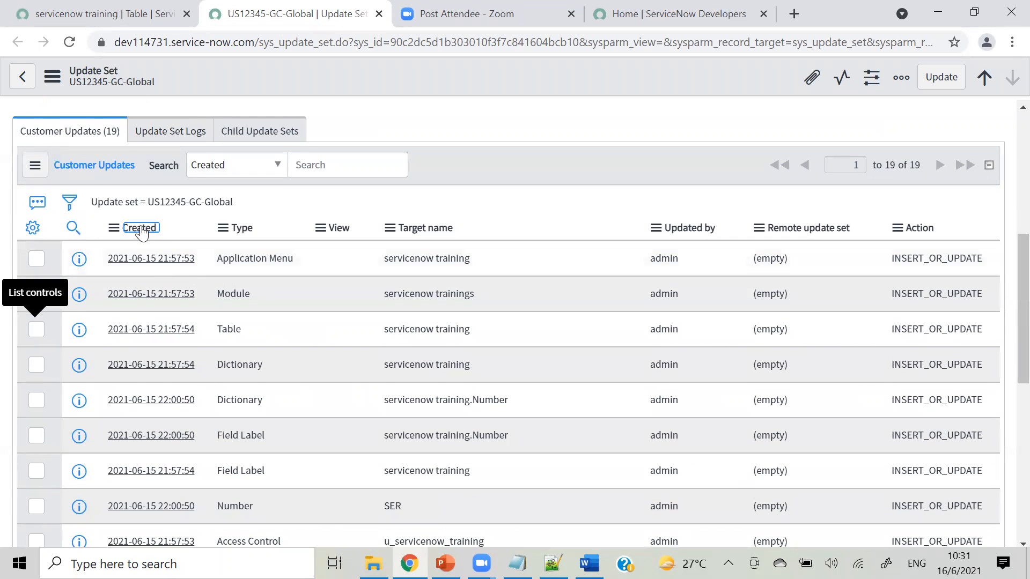
click(113, 230)
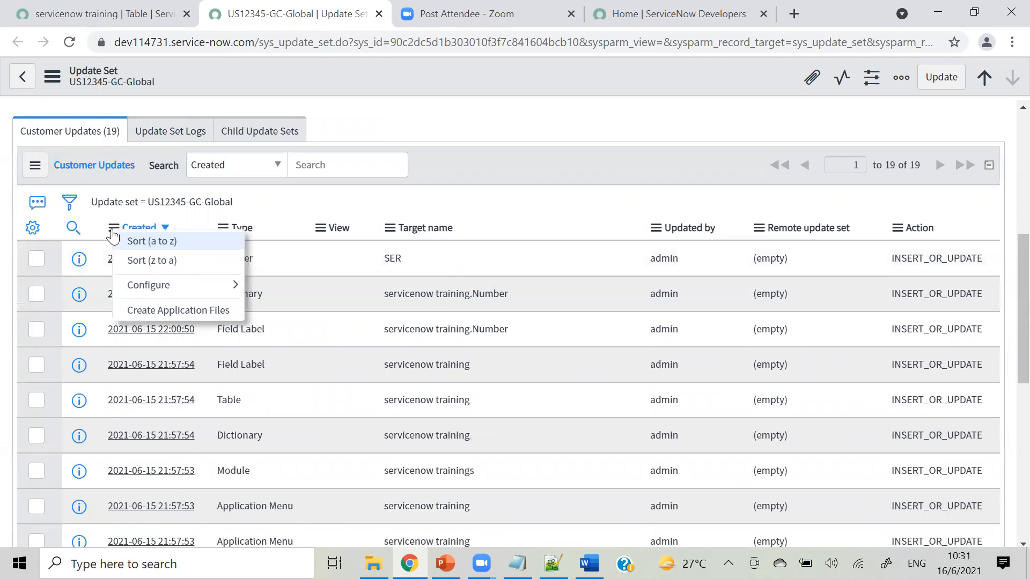
click(143, 260)
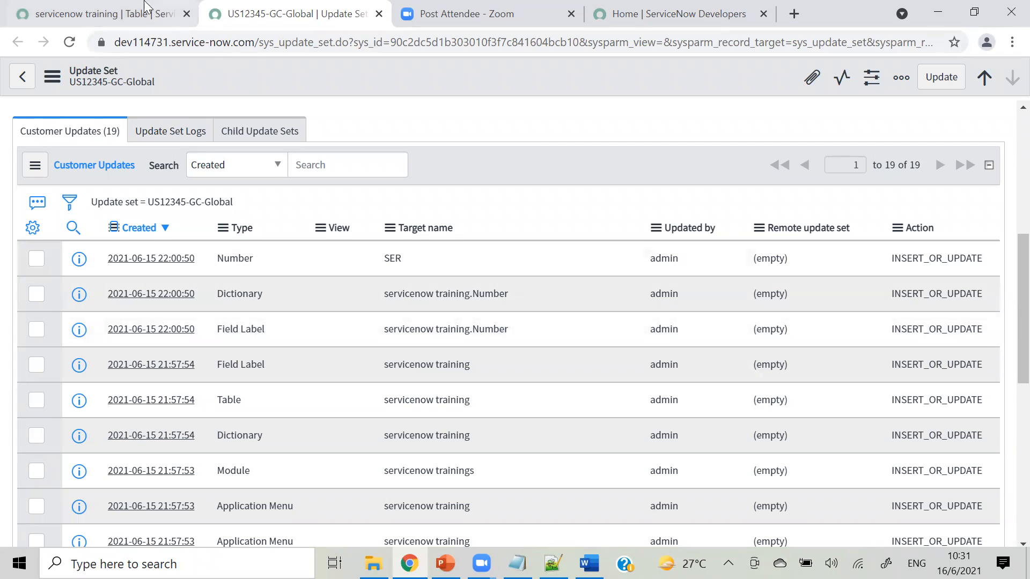
click(131, 11)
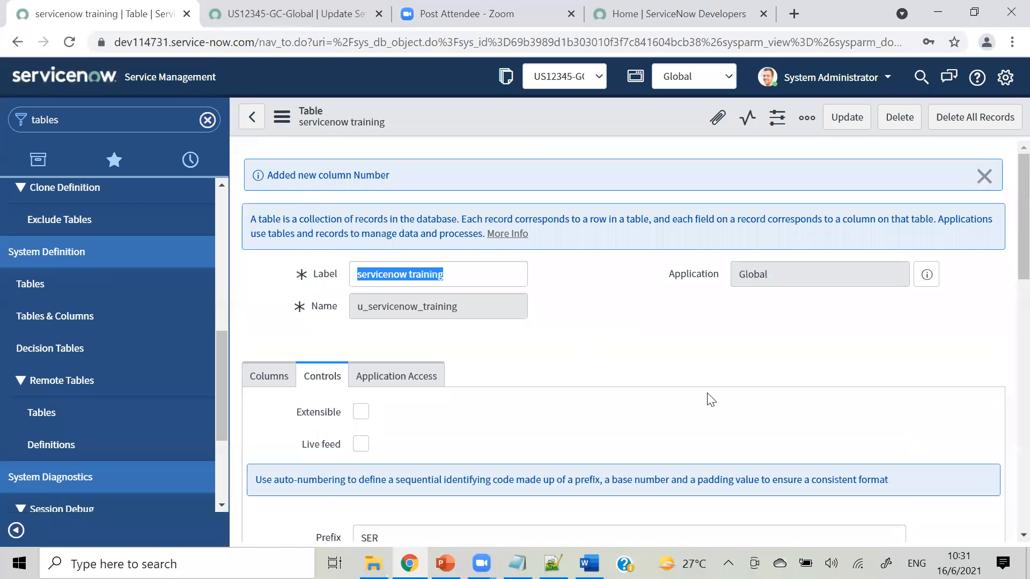
Insert a new column labelled Name in the table's Columns list.
scroll(1004, 294, down, 4)
drag(1005, 290, 999, 286)
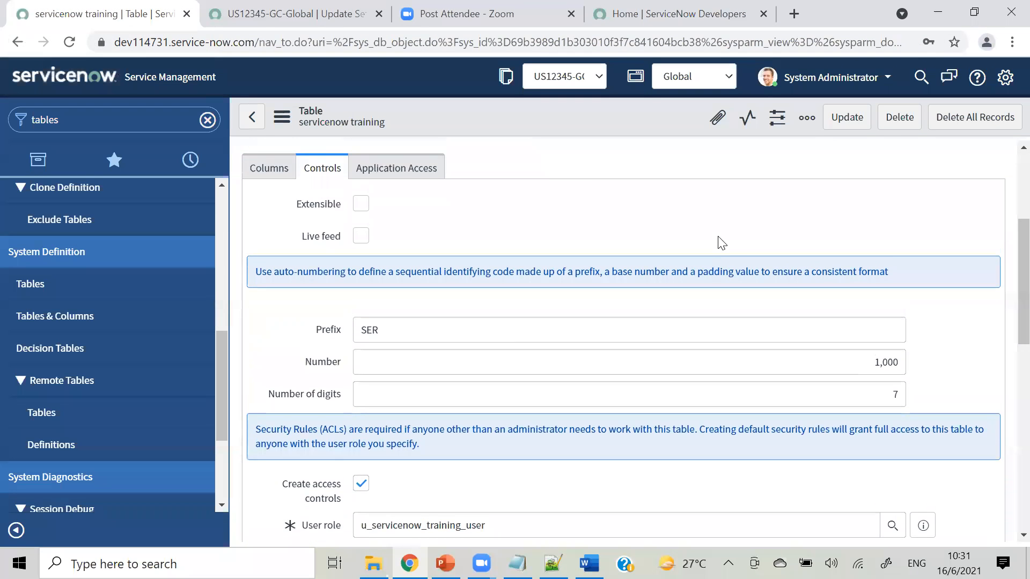
click(264, 181)
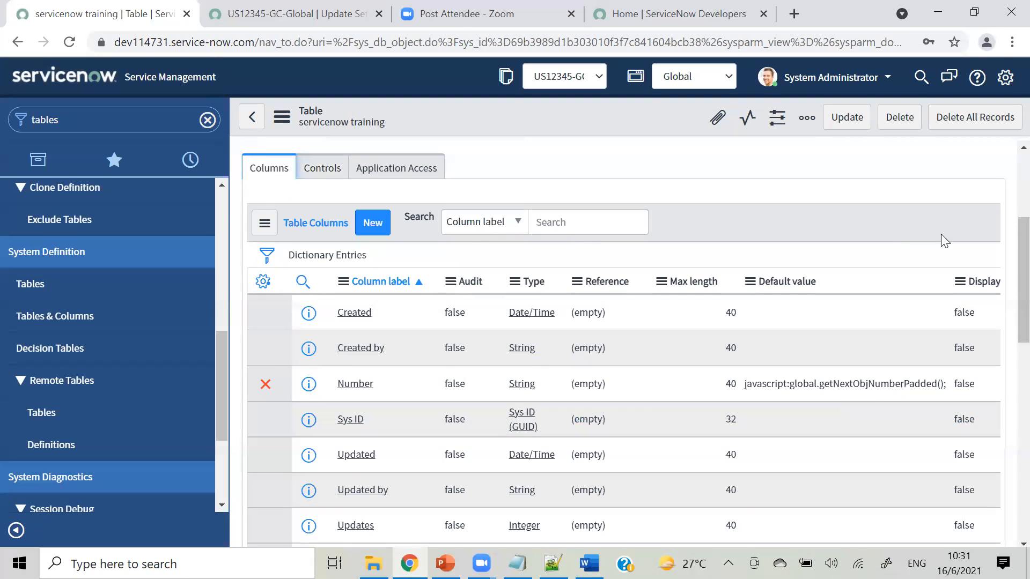
scroll(1009, 298, down, 2)
scroll(1008, 297, down, 2)
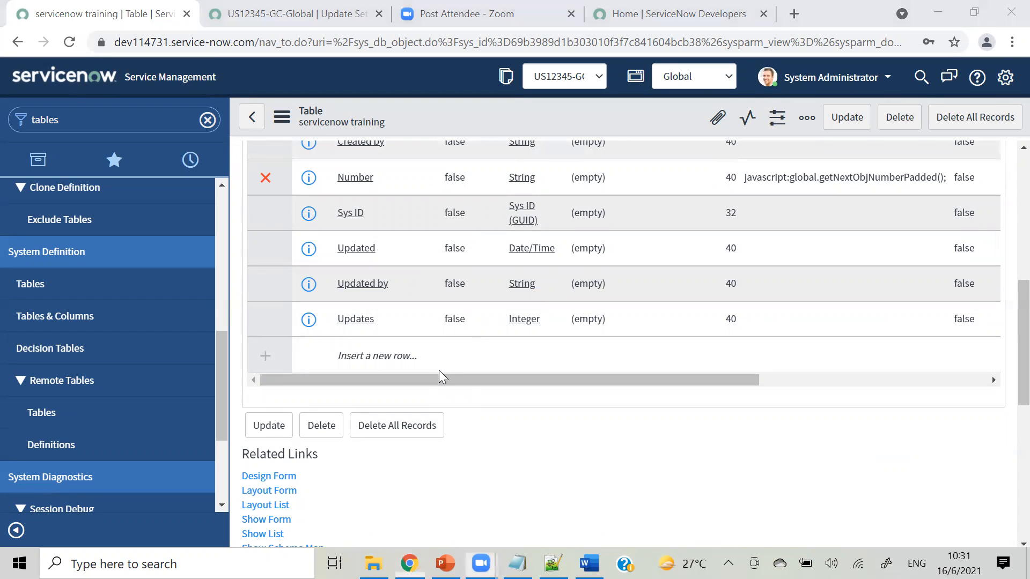
click(378, 353)
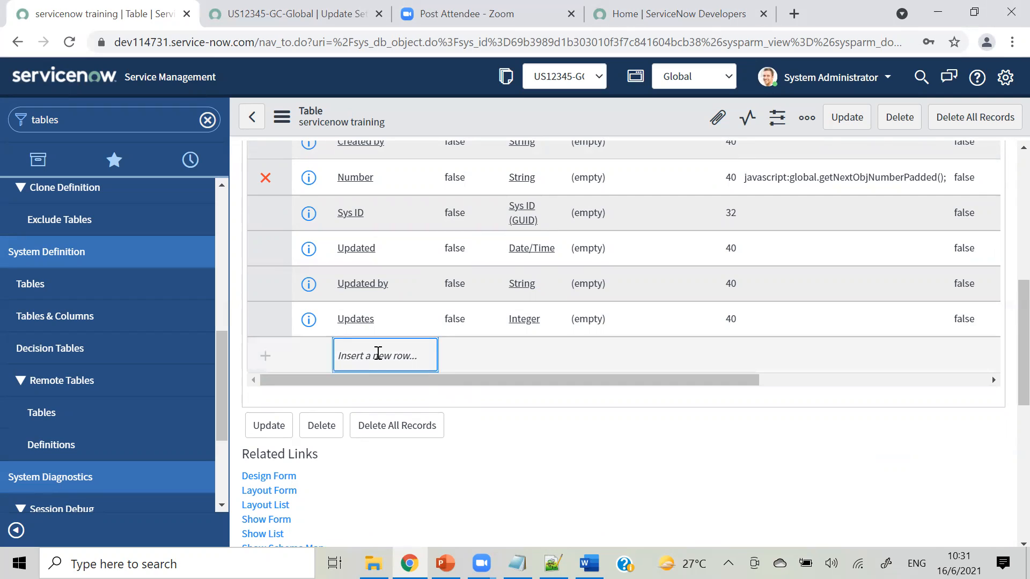
double_click(378, 353)
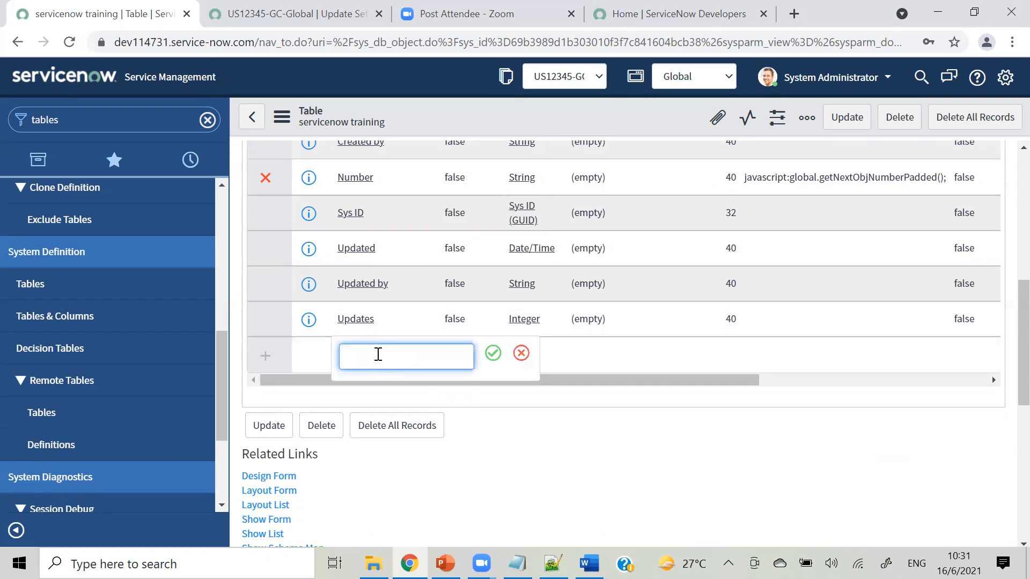
text(Name)
click(492, 353)
Set the Name column's type to String and its max length to 40.
click(541, 357)
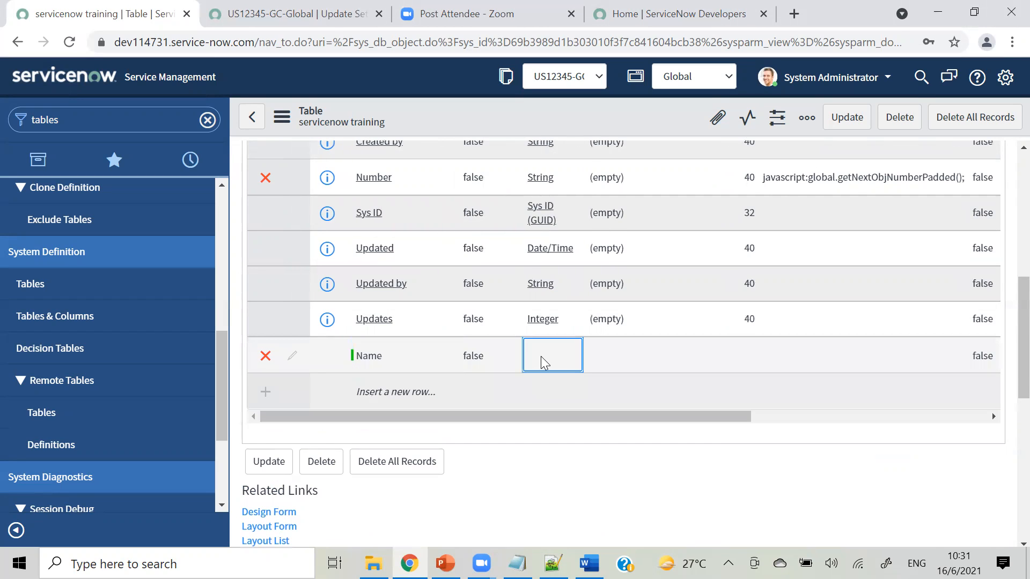
double_click(541, 356)
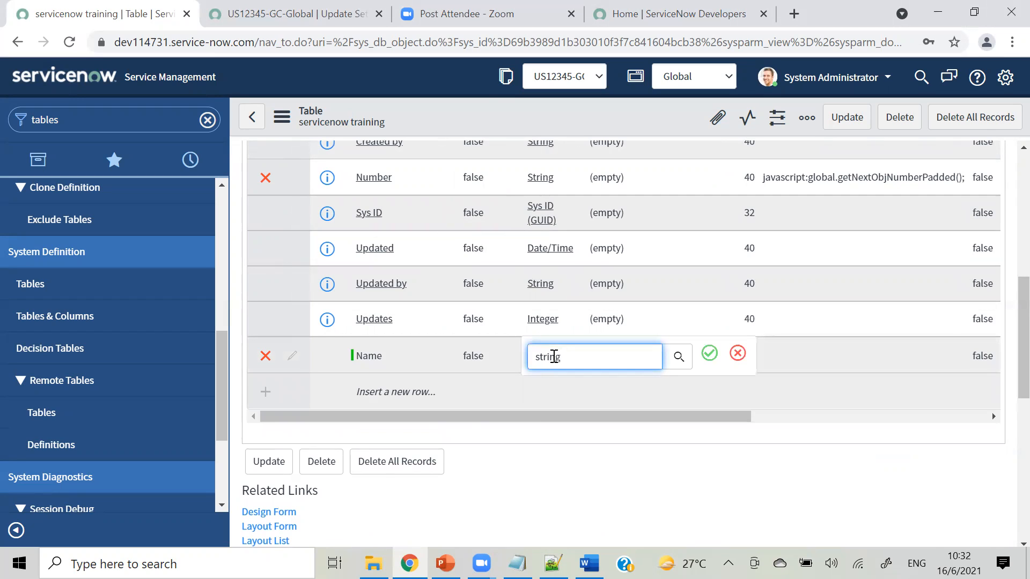
text(string)
click(572, 388)
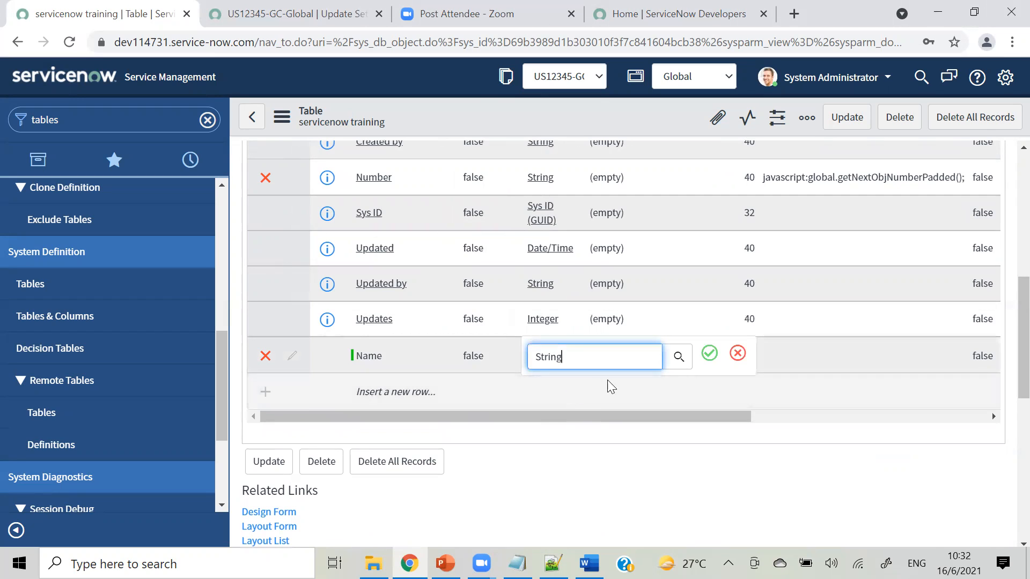
click(703, 358)
click(758, 348)
double_click(759, 348)
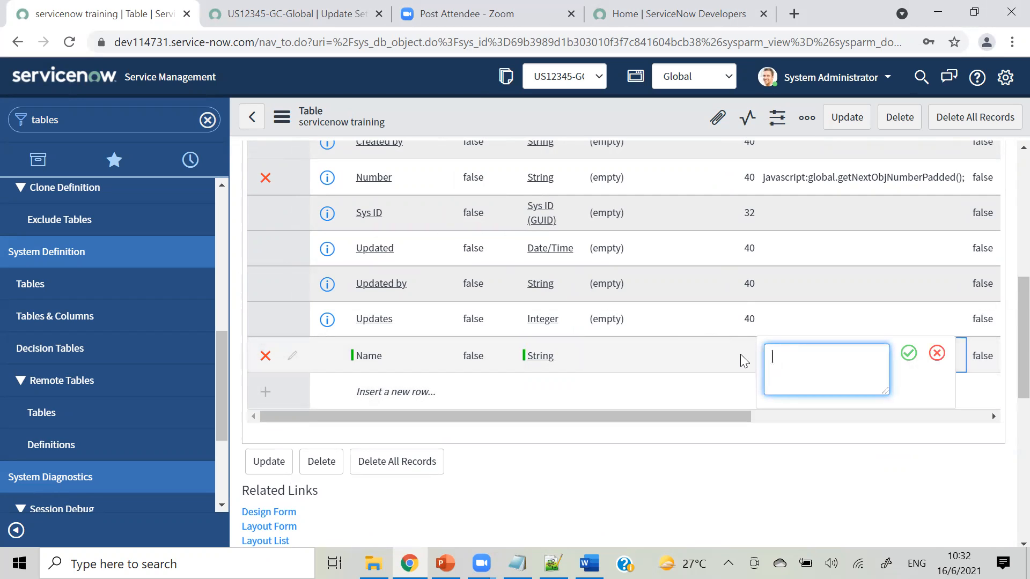
double_click(740, 354)
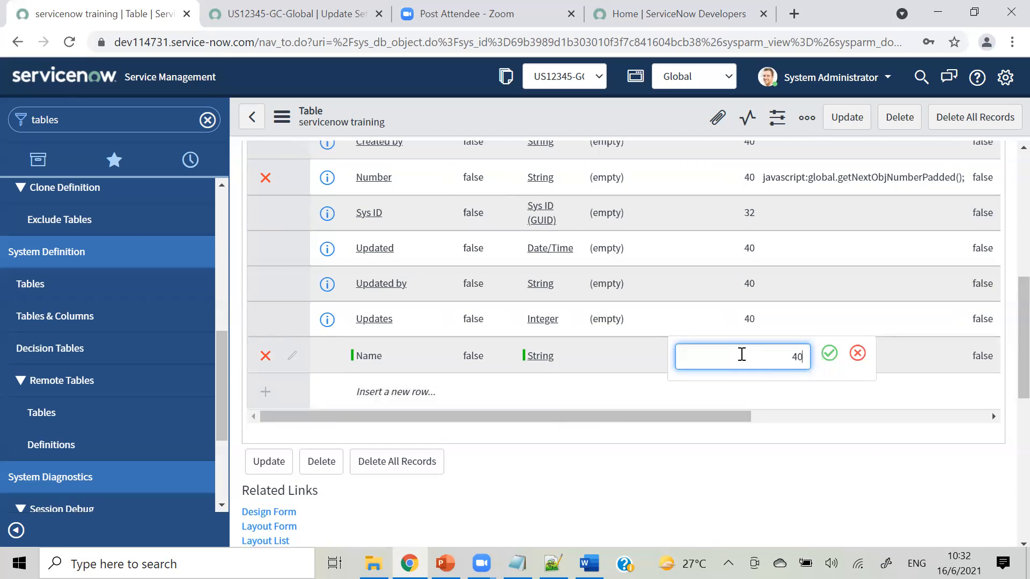
click(829, 353)
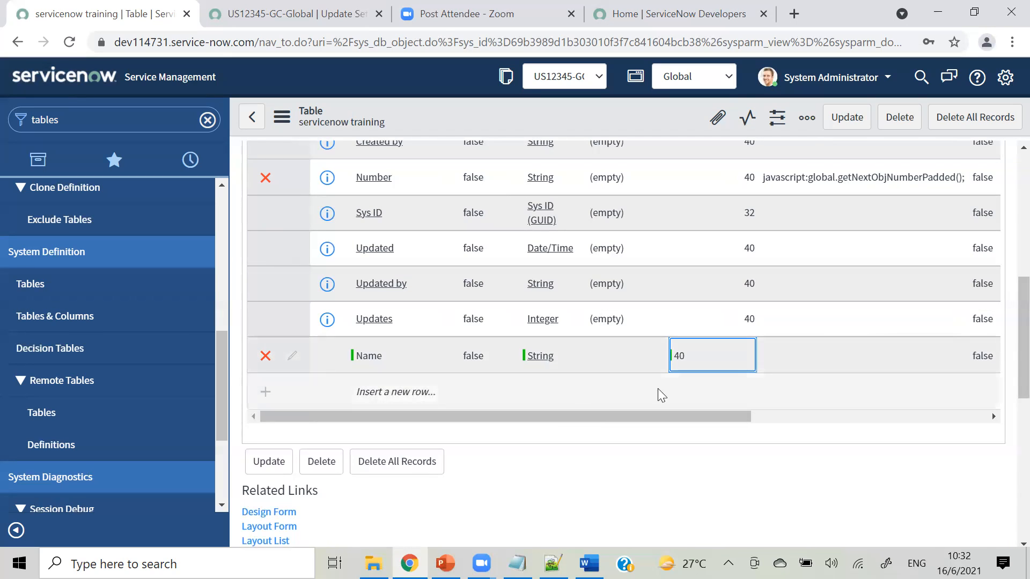
Refresh the US12345-GC-Global Customer Updates list, which still shows 19 records.
click(295, 14)
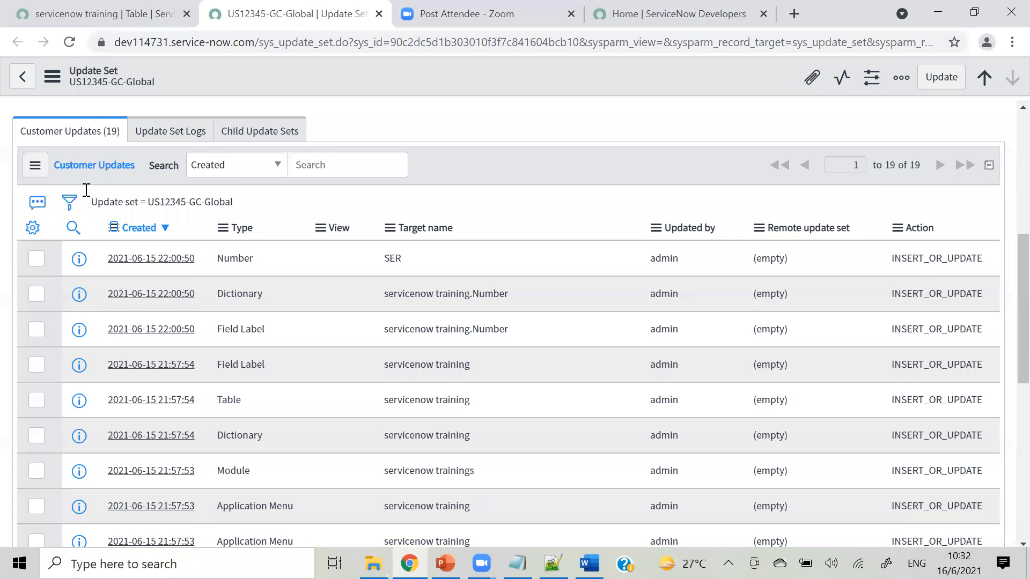
click(42, 176)
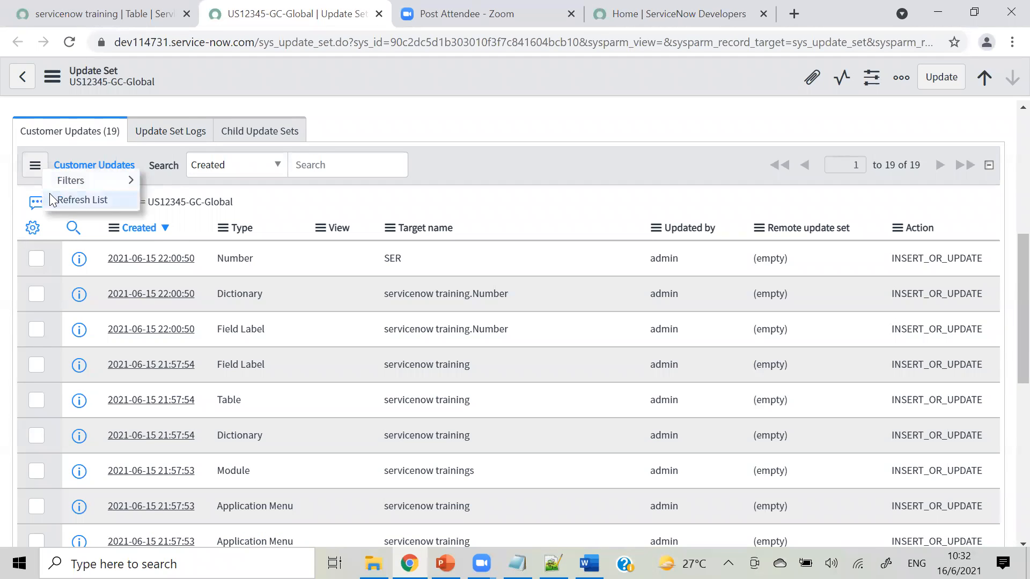
click(50, 193)
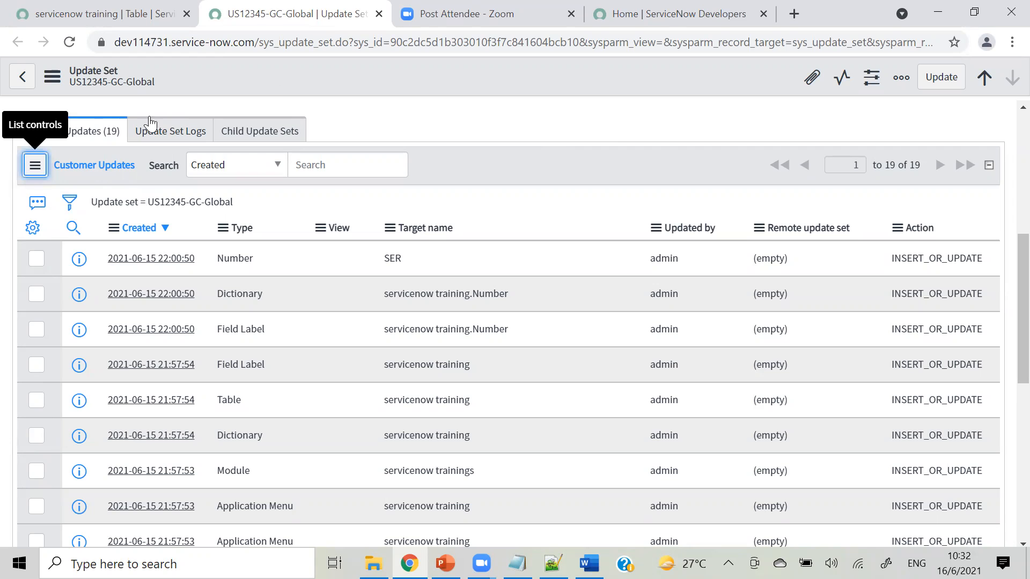
click(39, 170)
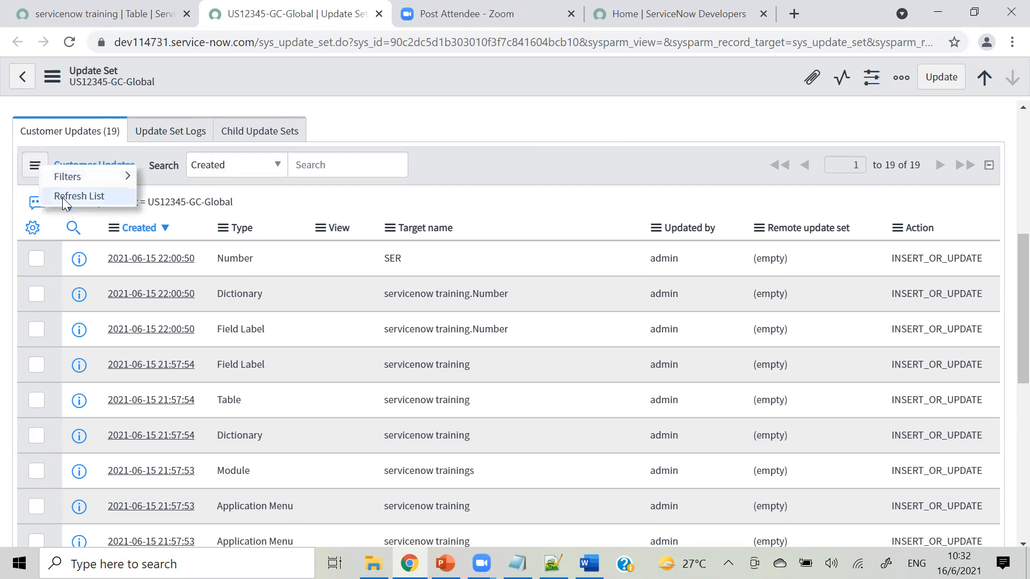
click(62, 197)
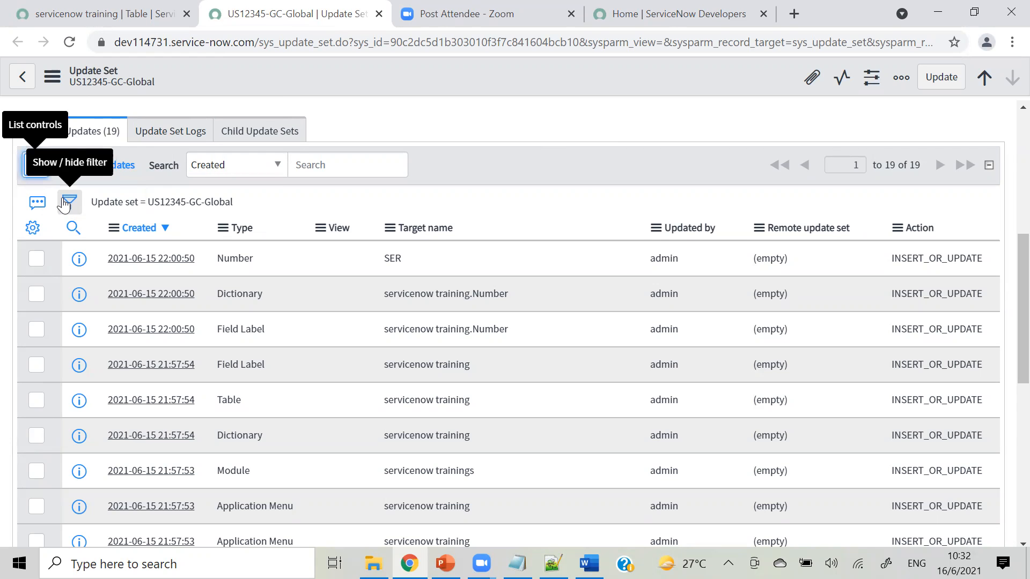
Save the servicenow training table with its new Name column.
click(121, 15)
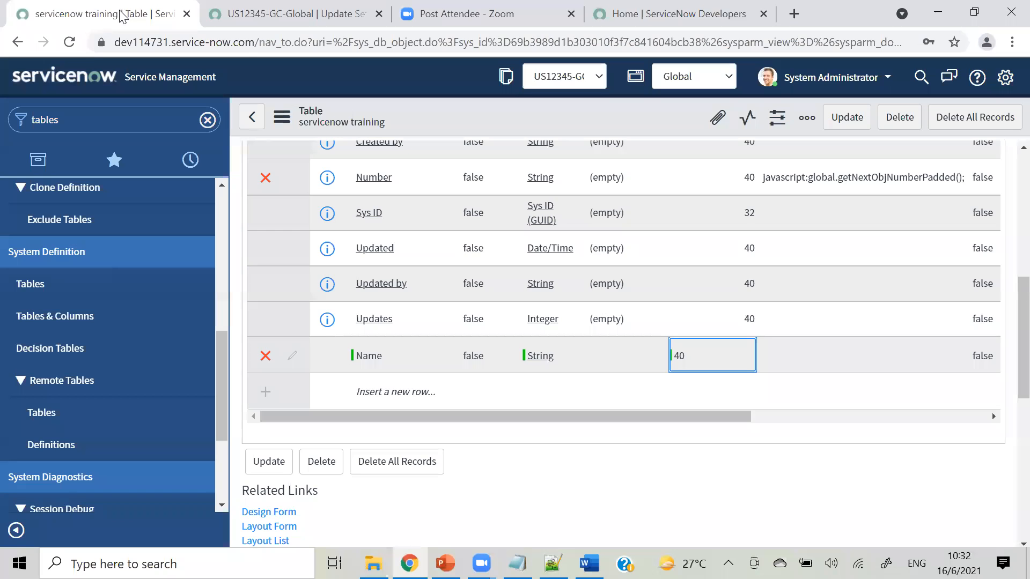
right_click(472, 113)
click(487, 117)
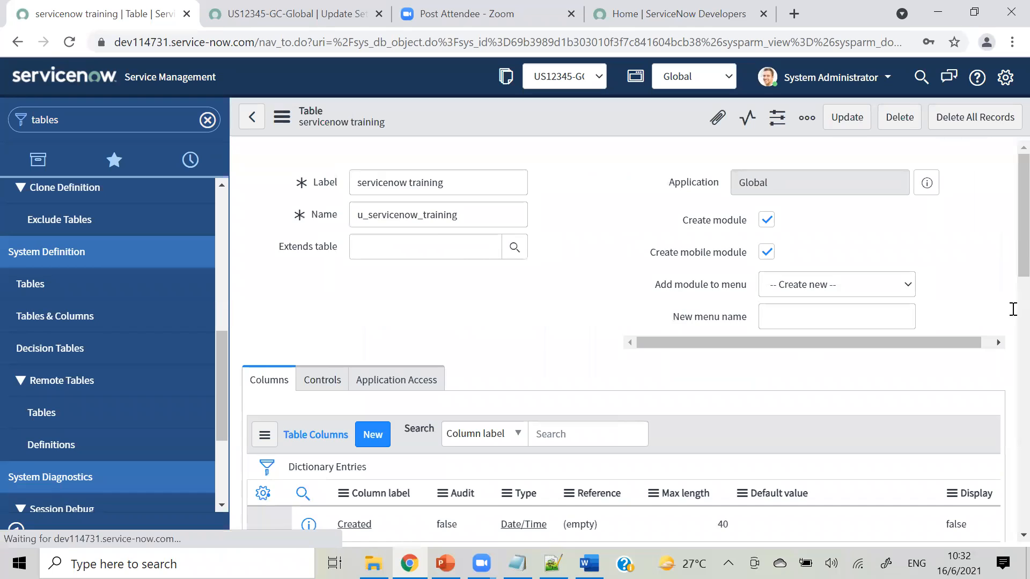
scroll(1007, 310, down, 4)
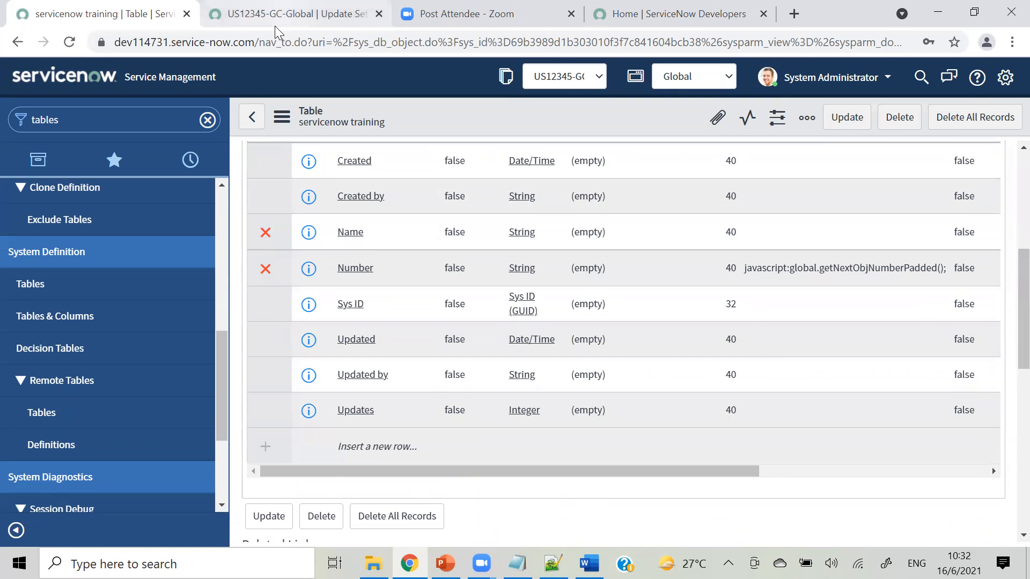
Refresh the update set to show 21 updates, including Dictionary and Field Label for Name.
click(274, 25)
click(35, 165)
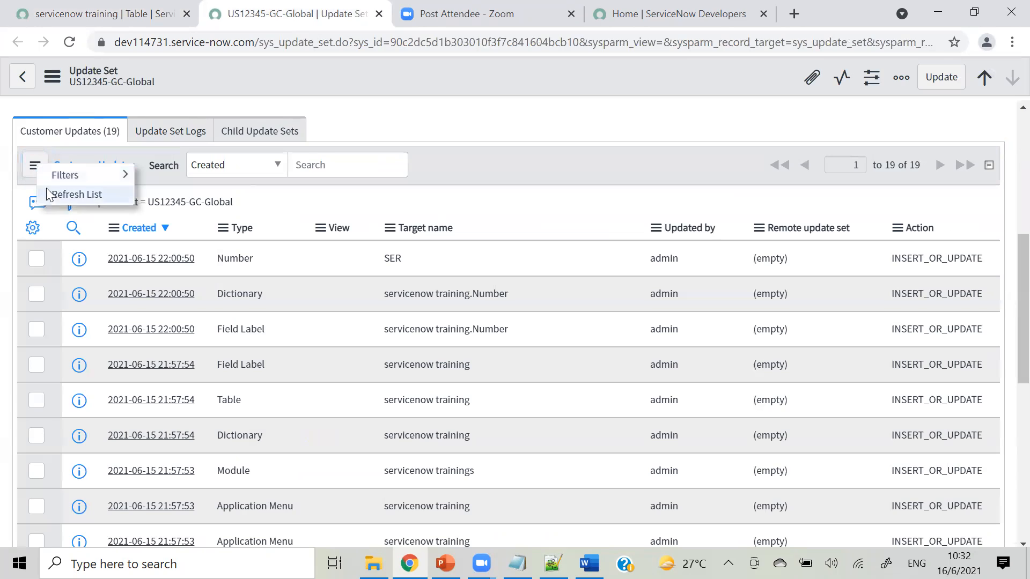
click(56, 197)
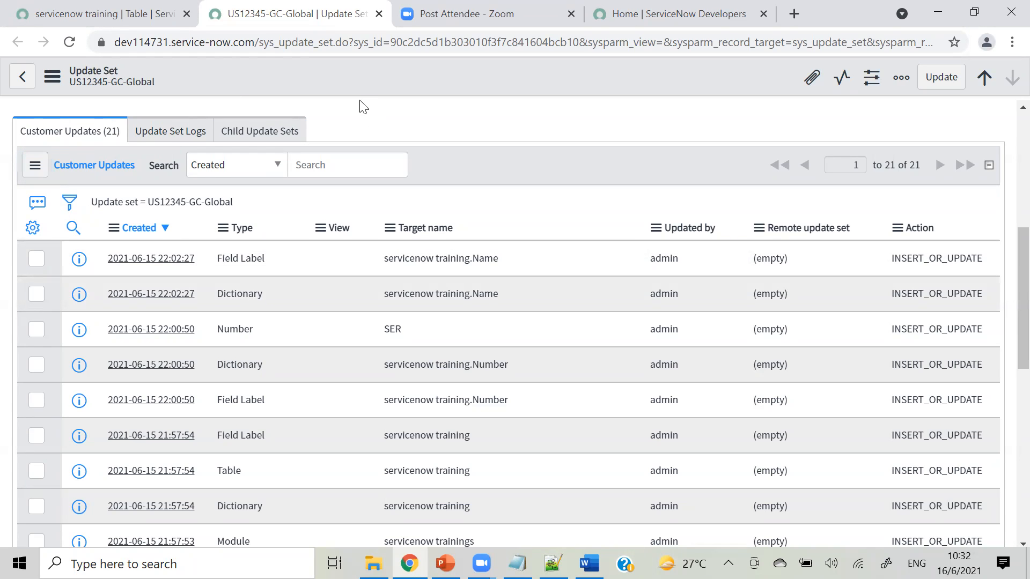
click(124, 12)
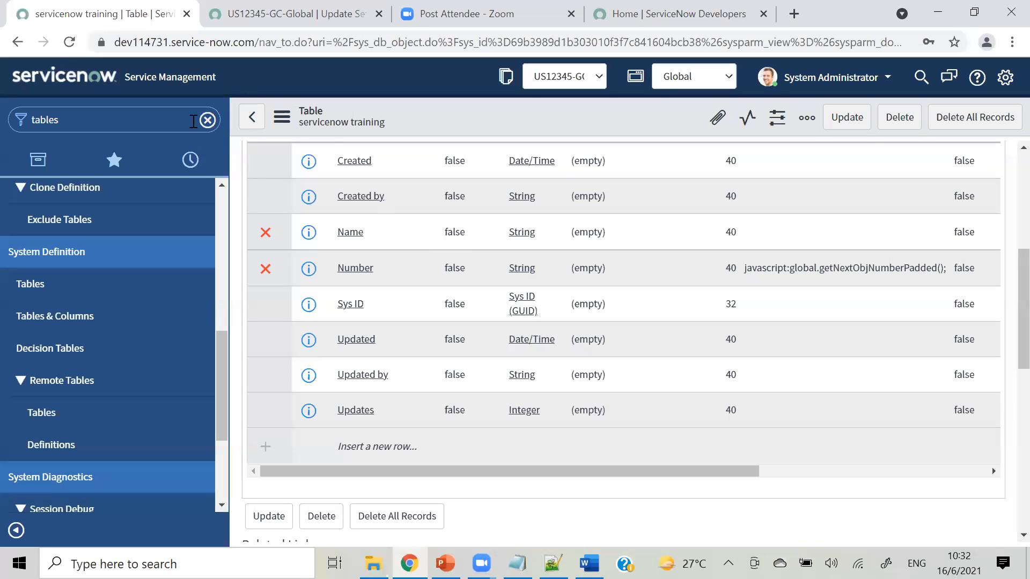
click(155, 119)
text(up)
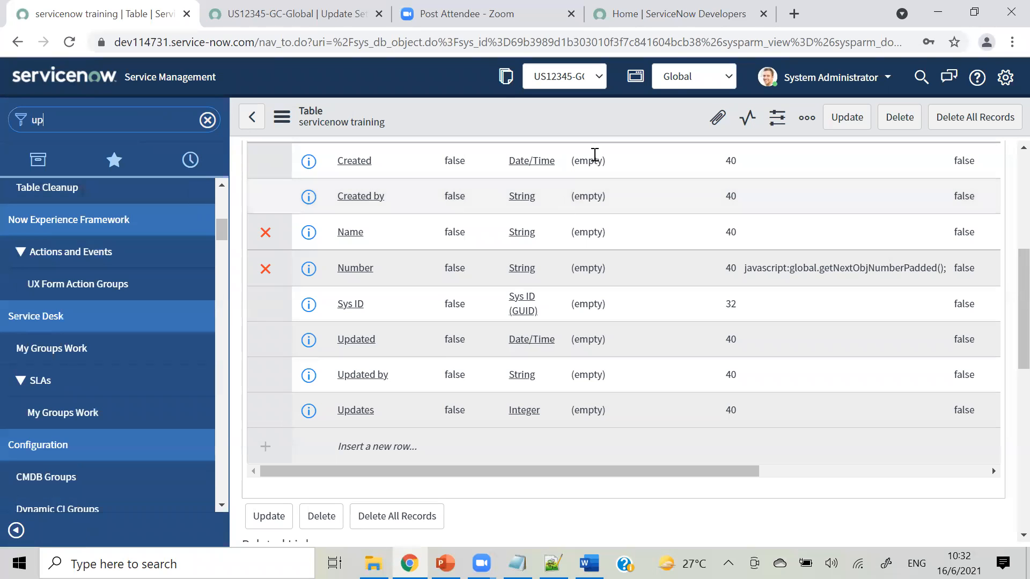
click(263, 21)
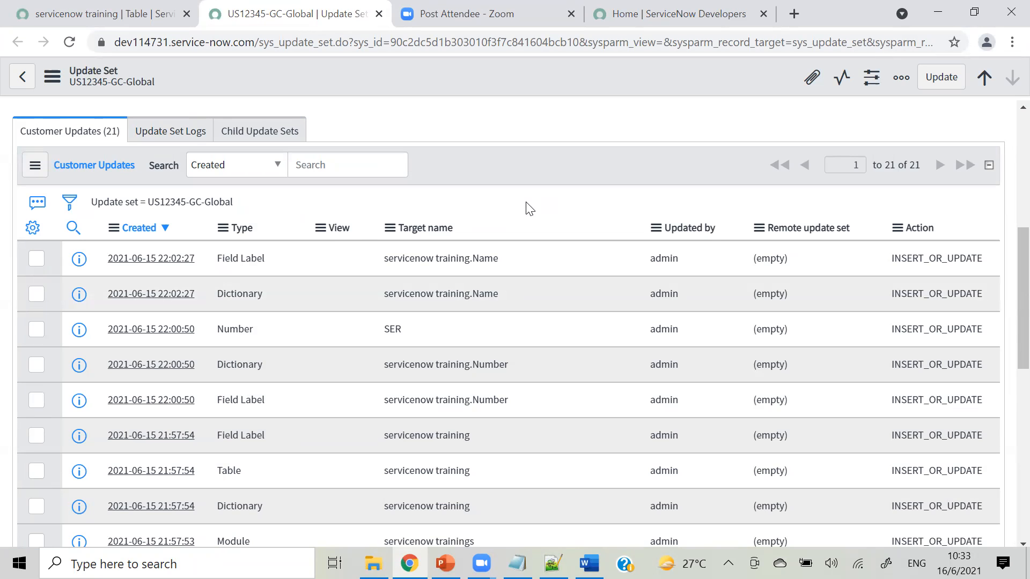
drag(1009, 329, 1008, 156)
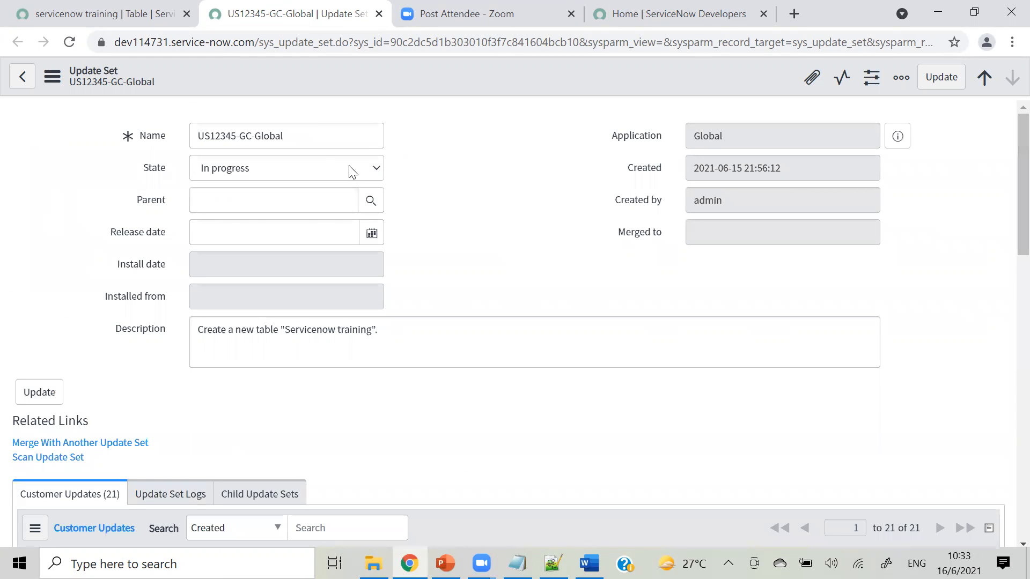
Set the US12345-GC-Global update set's State to Complete and save it.
click(319, 170)
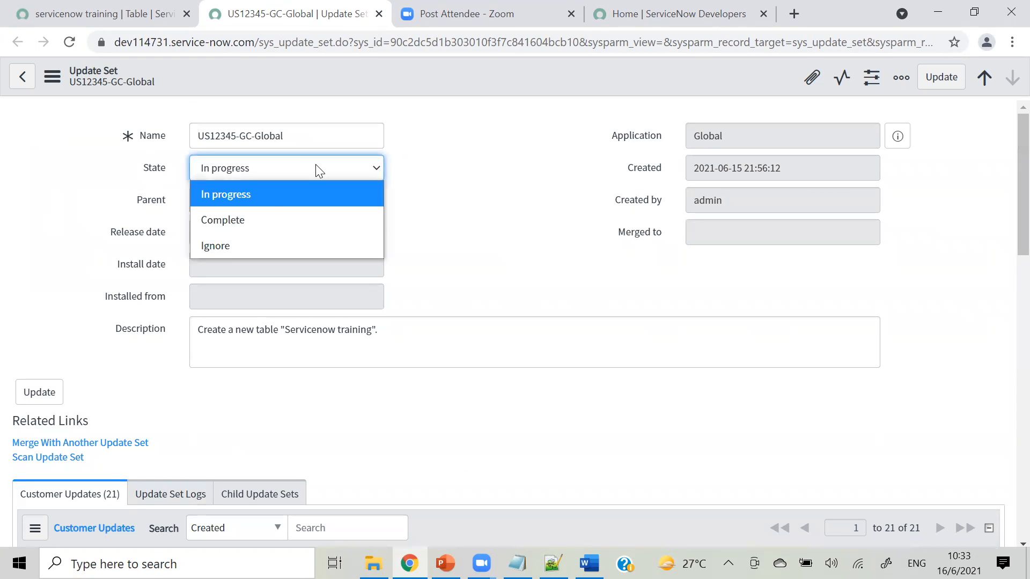
click(251, 224)
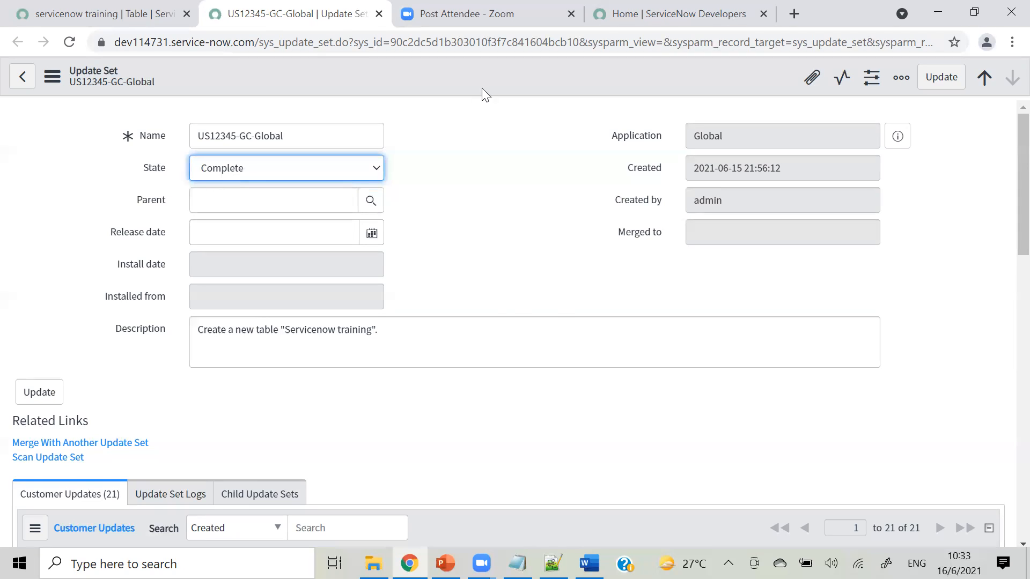
right_click(459, 78)
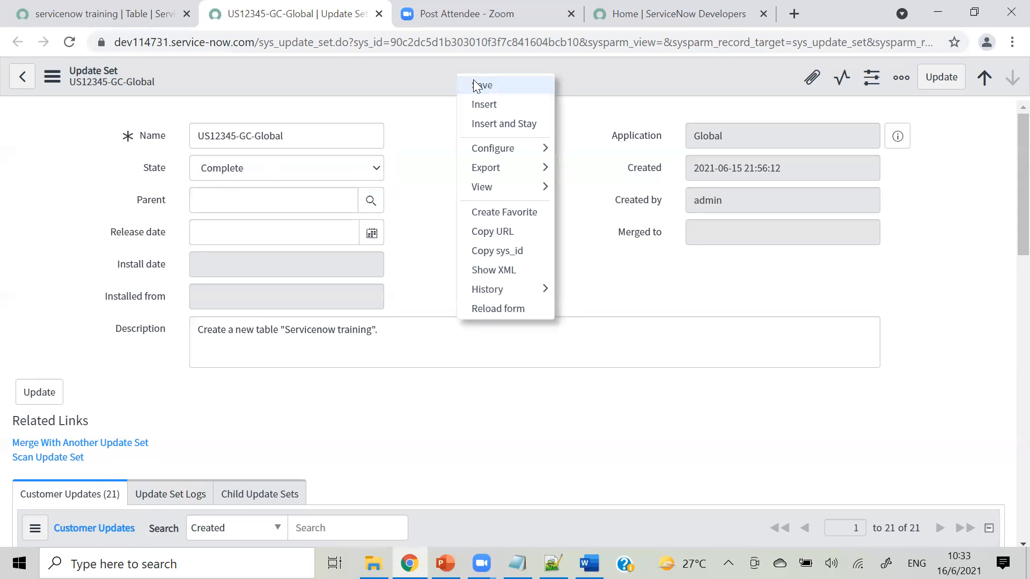
click(474, 80)
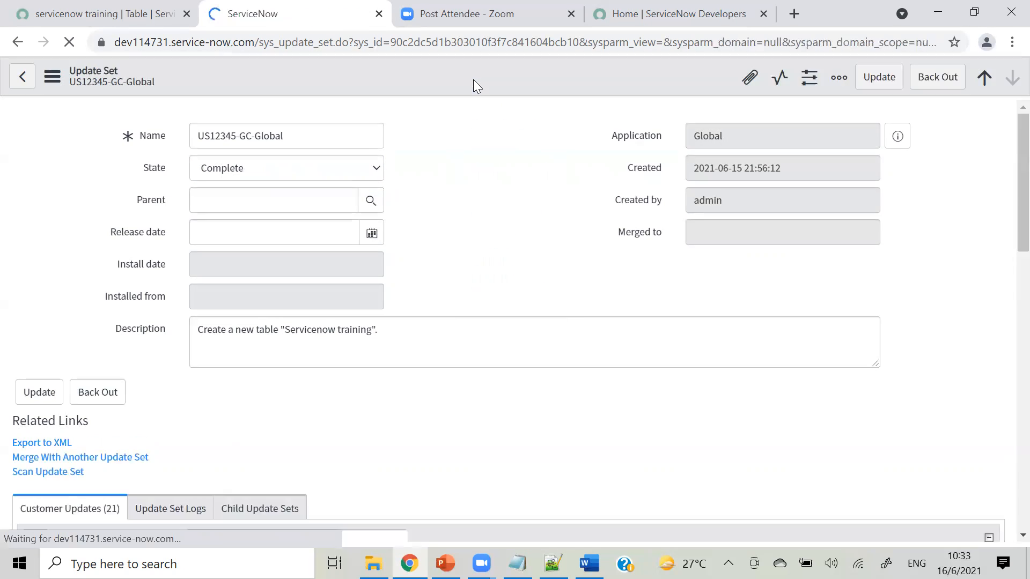
Reload the servicenow training table page to see the current update set switch to Default [Global].
click(88, 43)
click(75, 12)
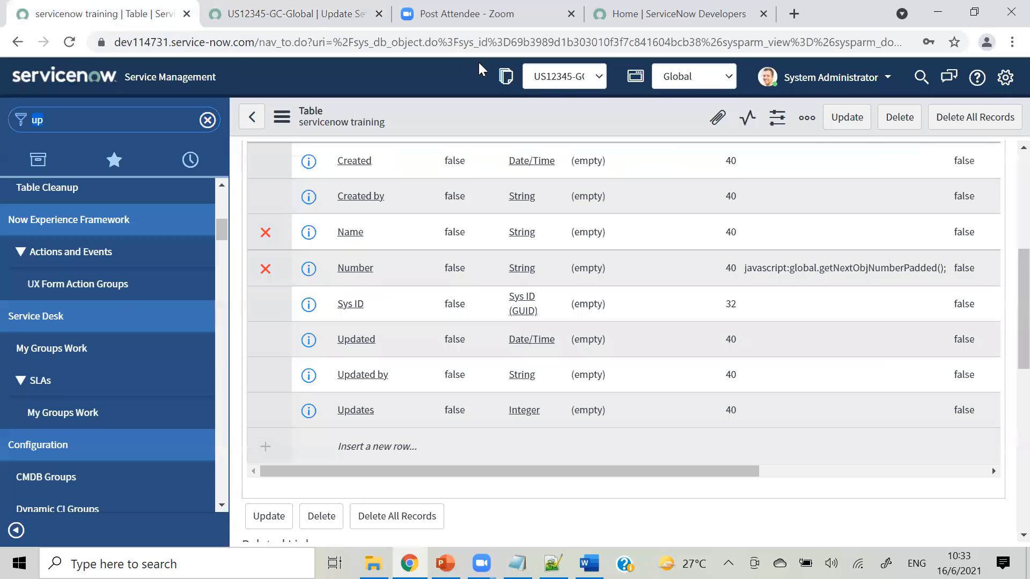
click(73, 46)
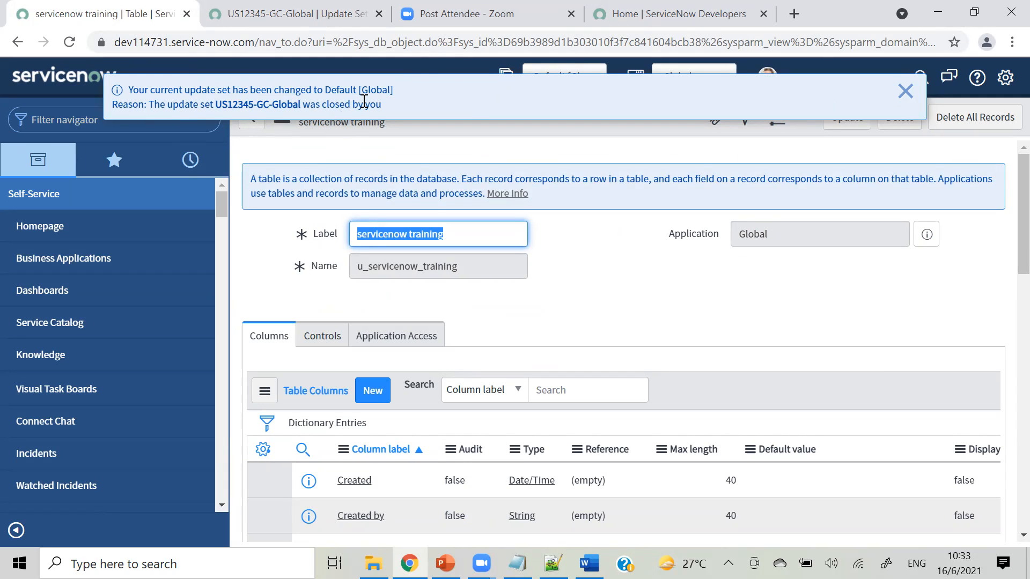
Dismiss the notice, confirm State is Complete, and export US12345-GC-Global to XML.
click(906, 90)
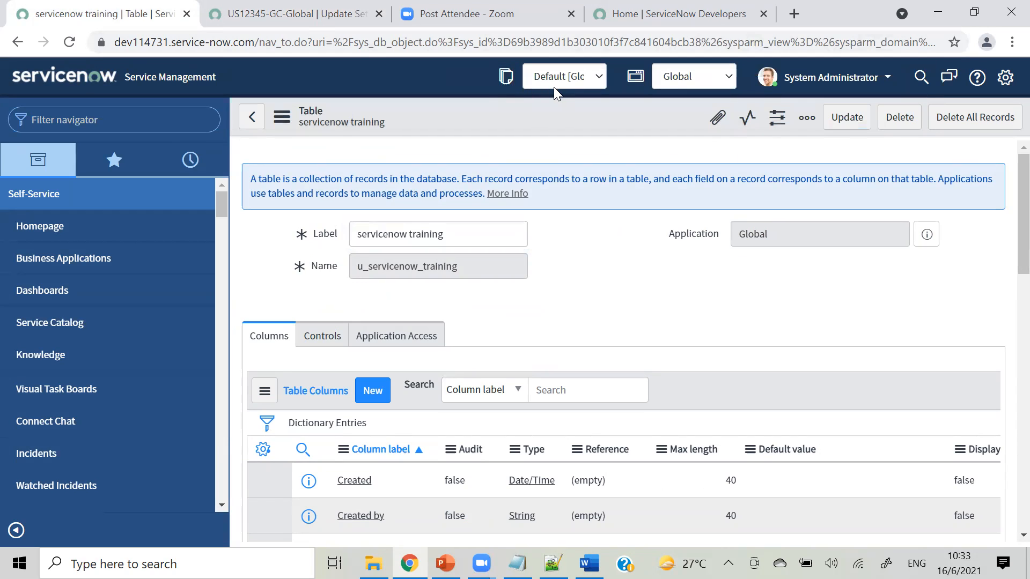
click(353, 31)
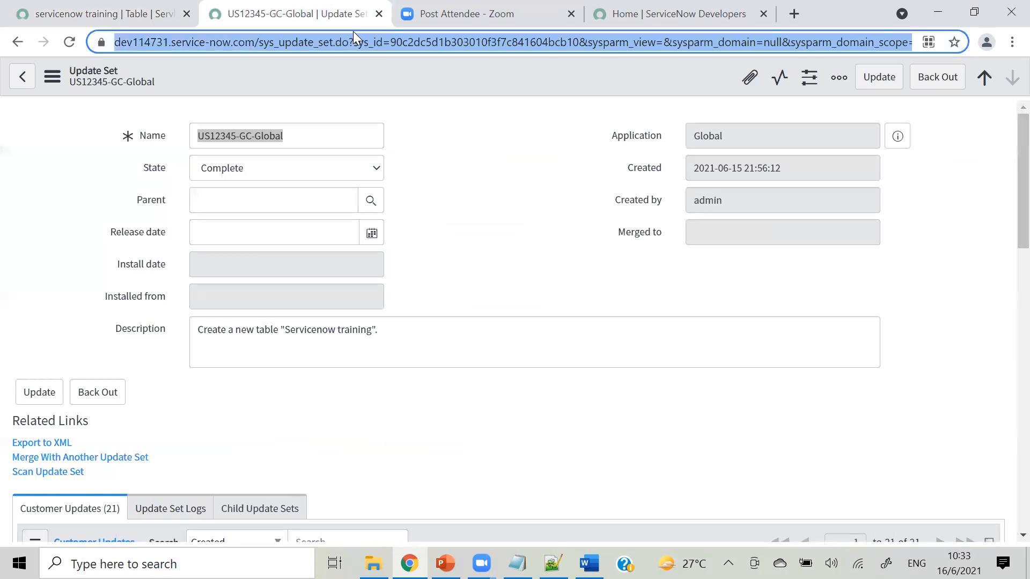
click(252, 168)
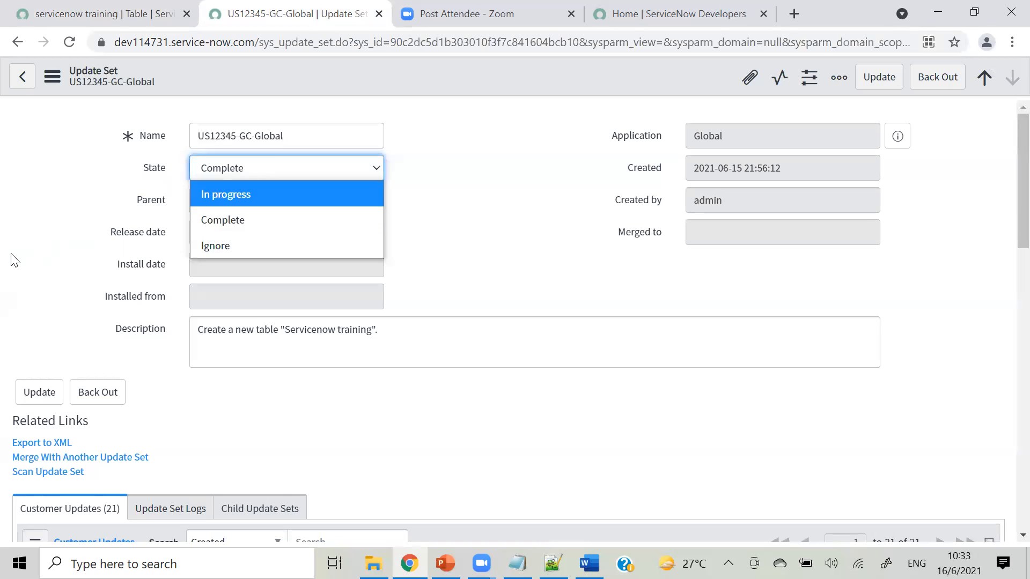
click(15, 259)
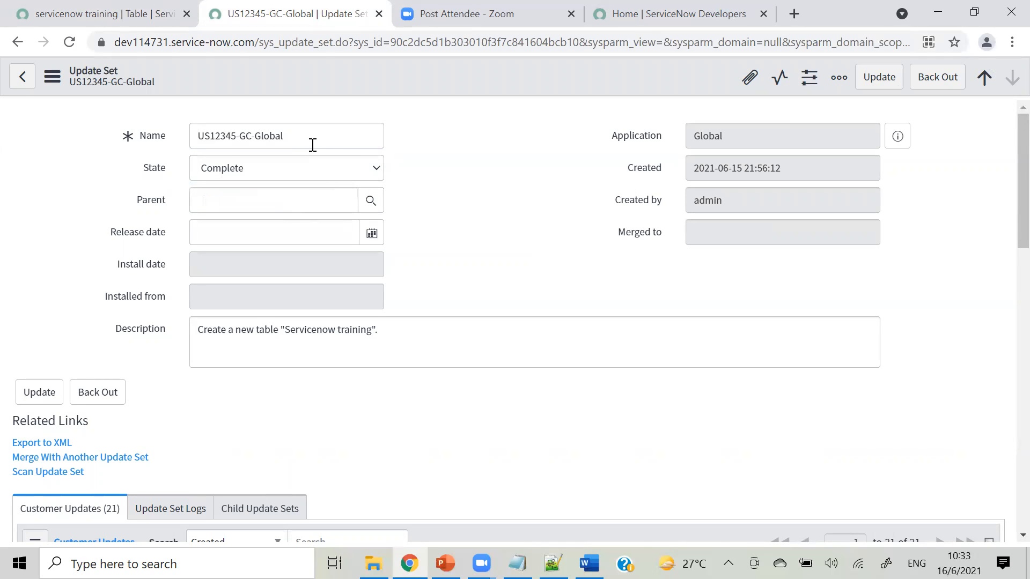
drag(304, 137, 201, 136)
key(ctrl+c)
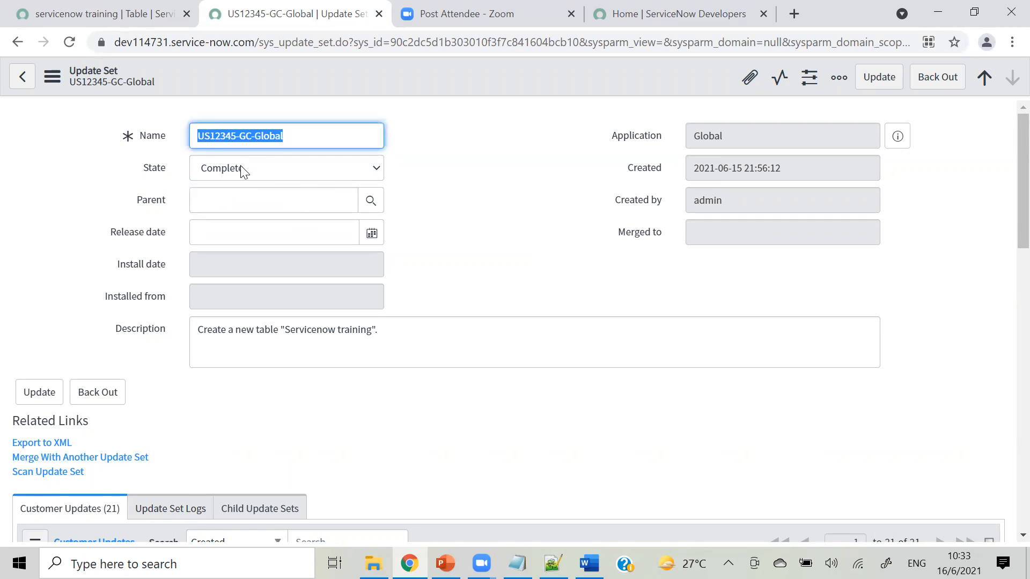
click(43, 444)
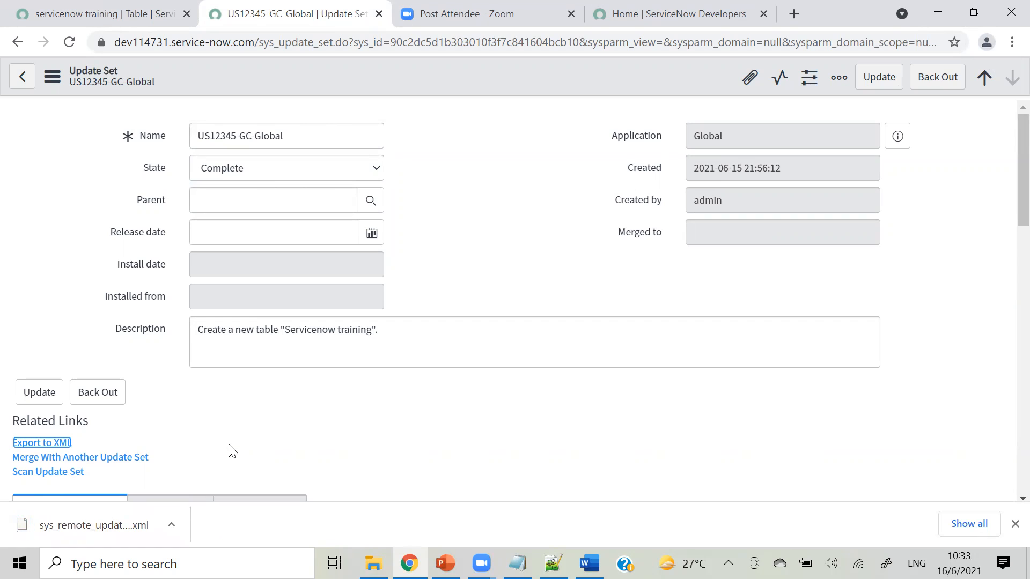
Rename the downloaded sys_remote_update_set XML file in Downloads to US12345-GC-Global.
click(170, 522)
click(200, 475)
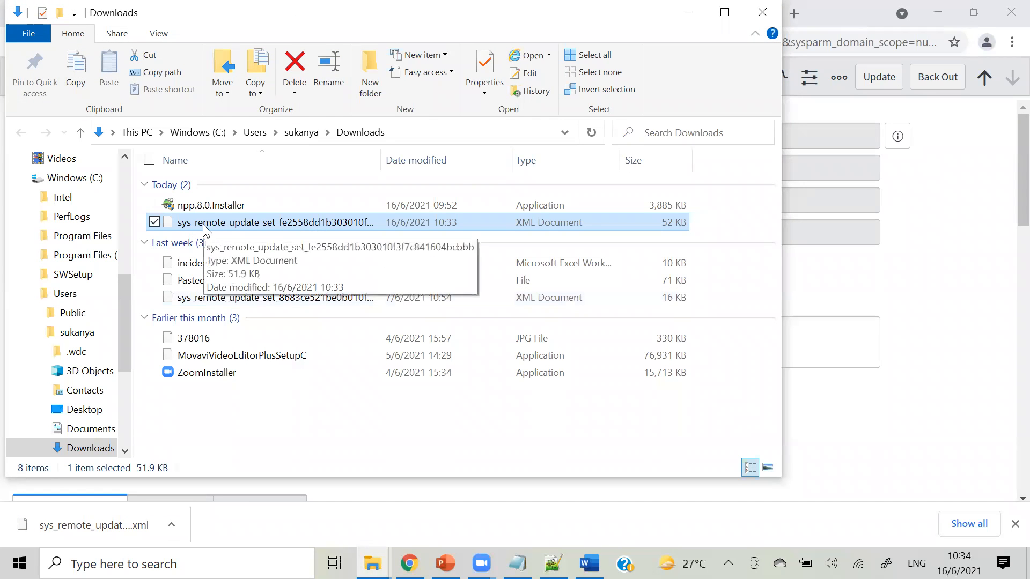
right_click(166, 217)
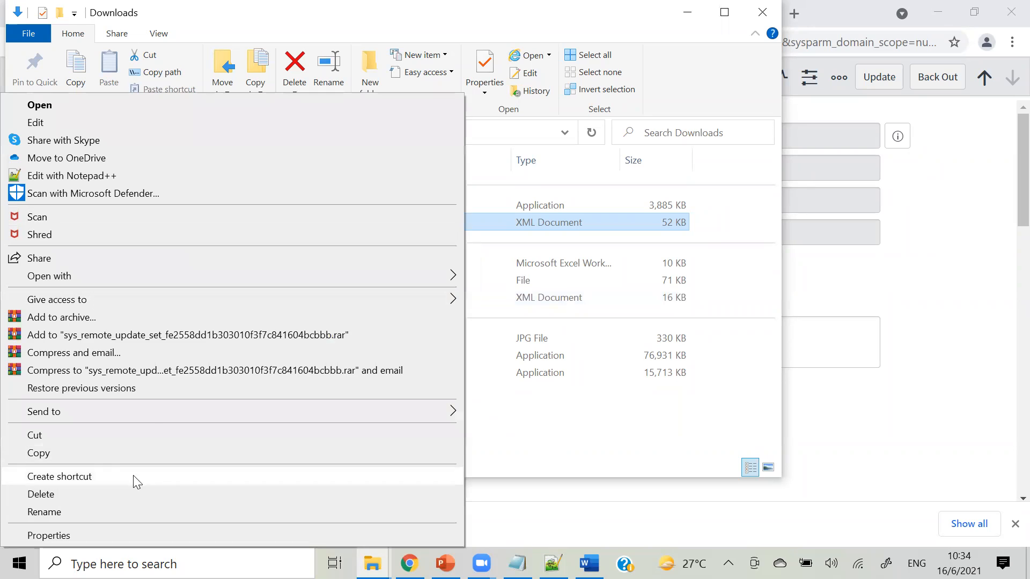
click(108, 510)
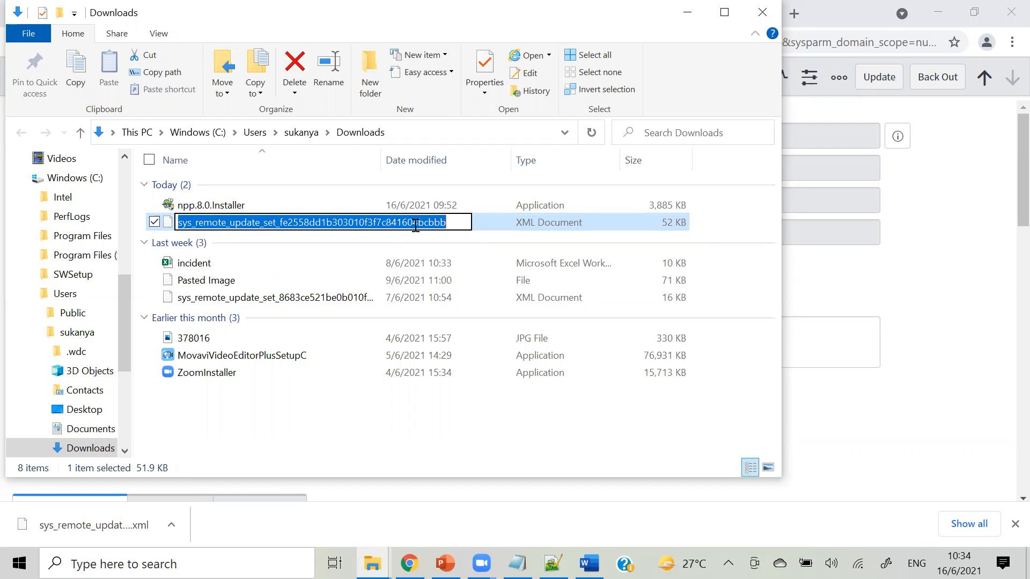
key(ctrl+v)
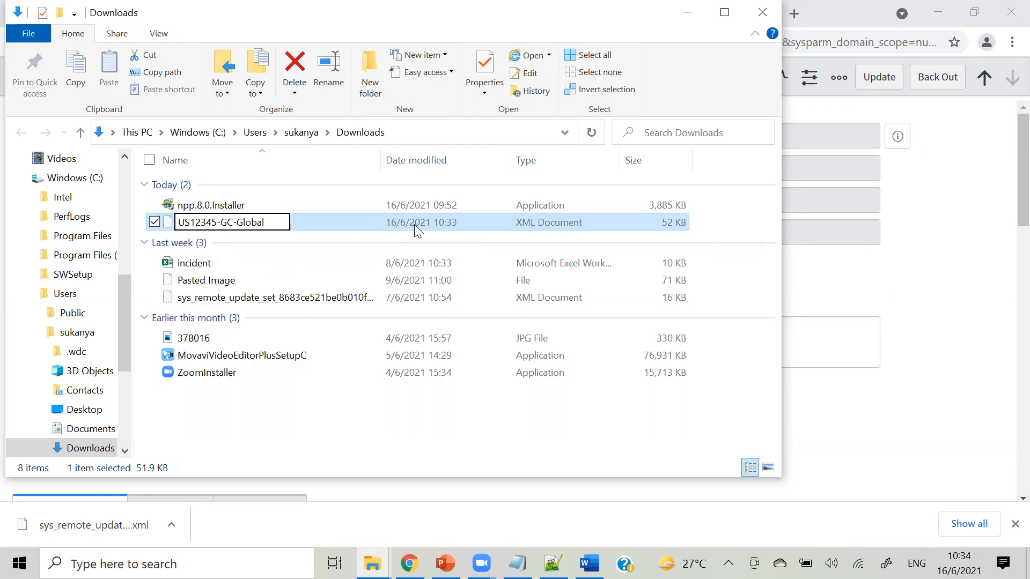
key(Return)
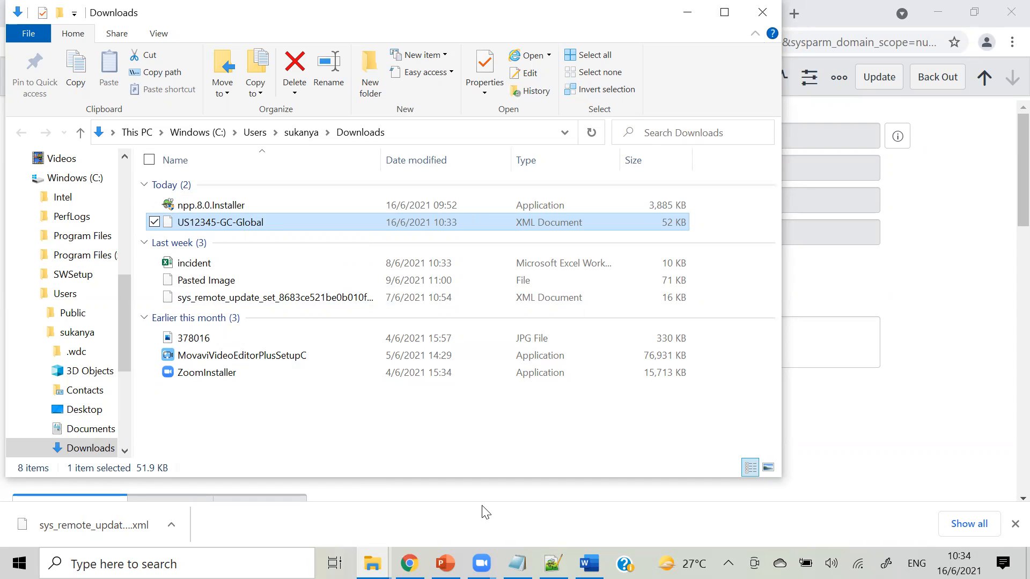
click(392, 525)
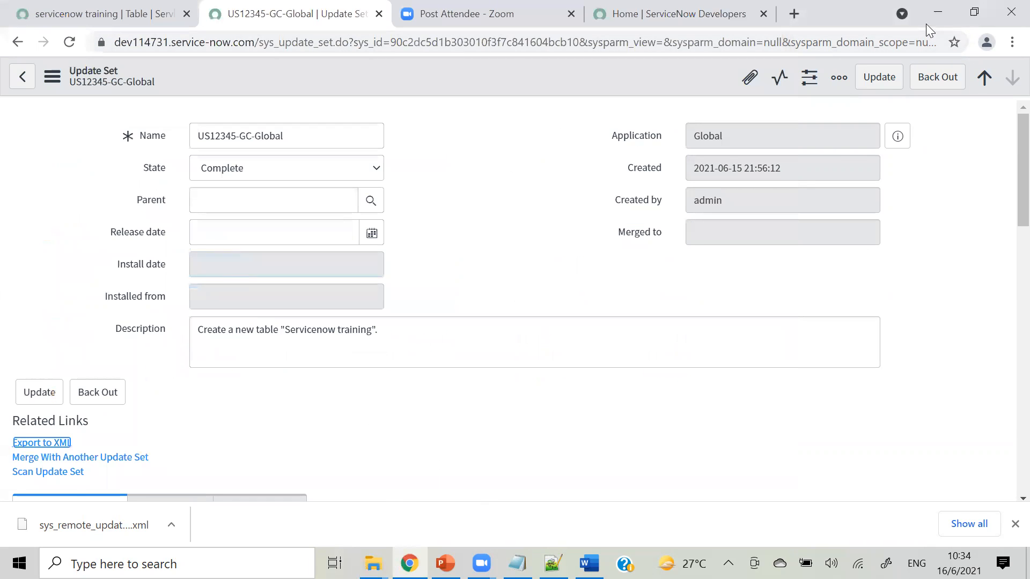
Minimize the Chrome, Downloads and Notepad windows to clear the desktop.
click(937, 8)
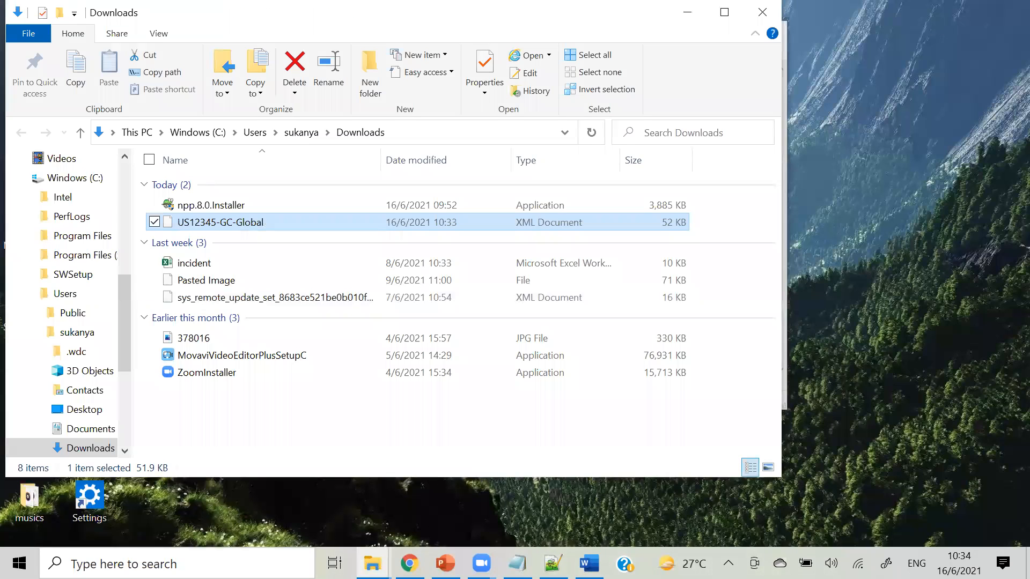
right_click(410, 563)
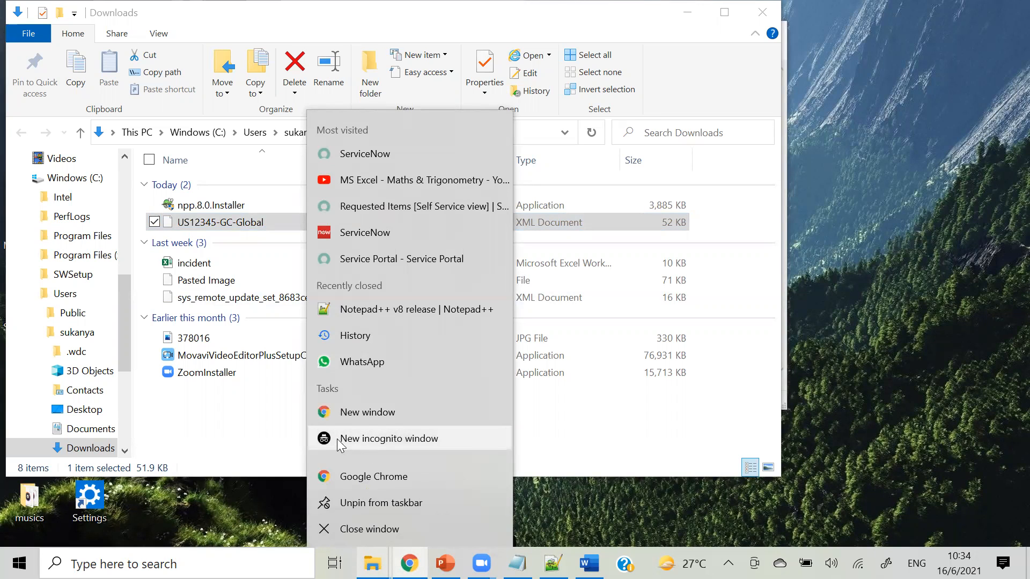
click(890, 400)
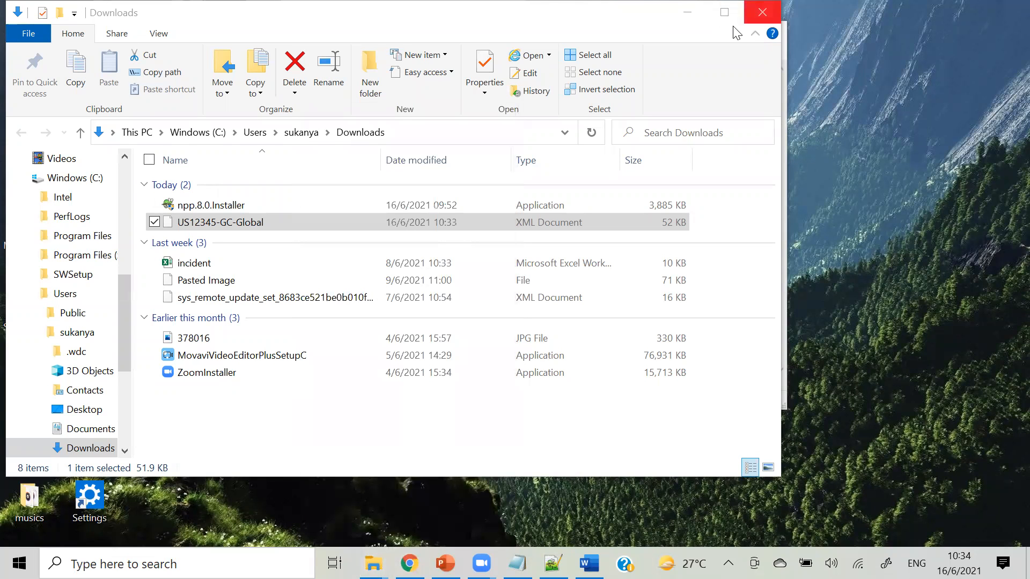
click(241, 42)
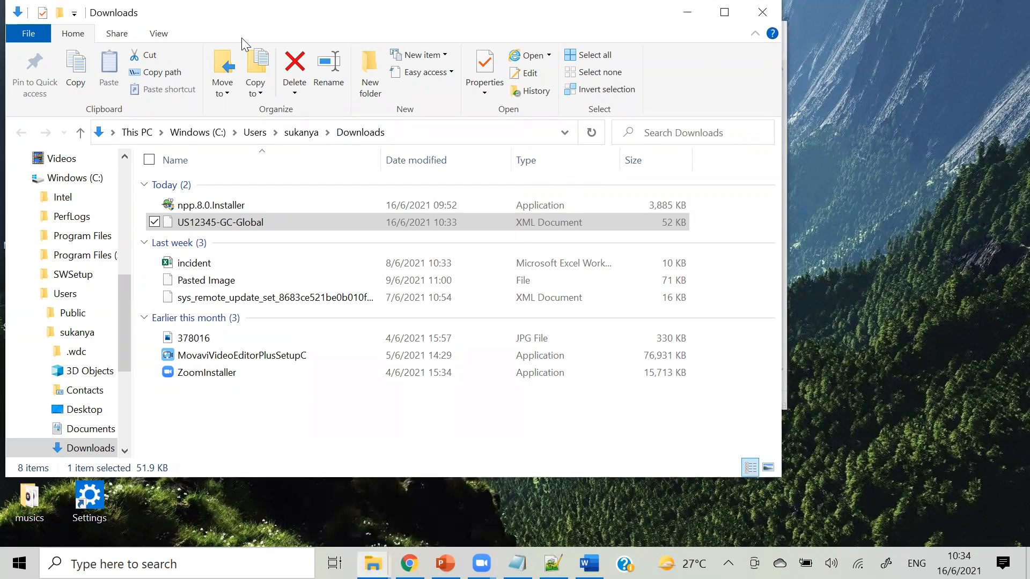
drag(214, 14, 299, 90)
click(773, 88)
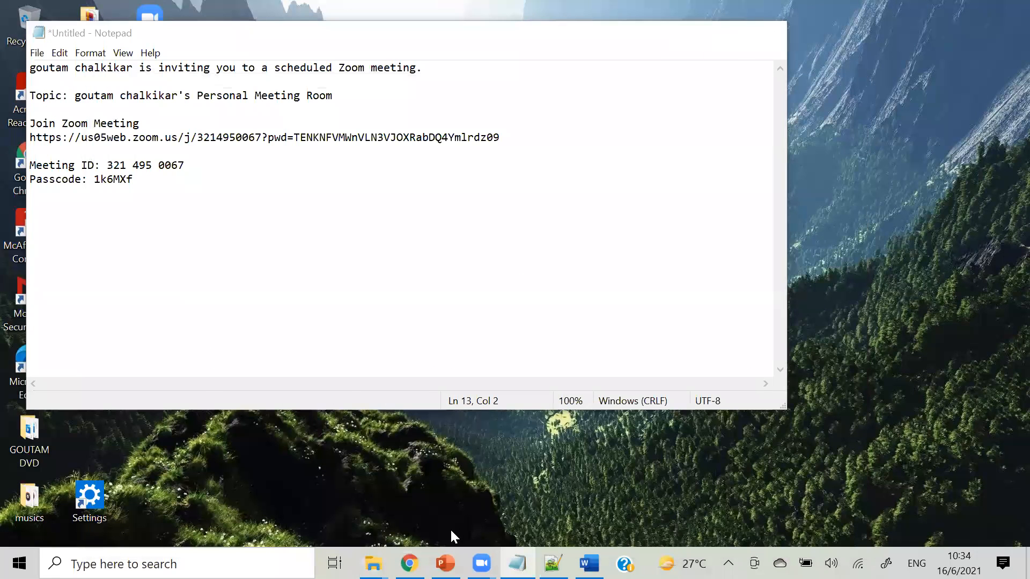
click(517, 563)
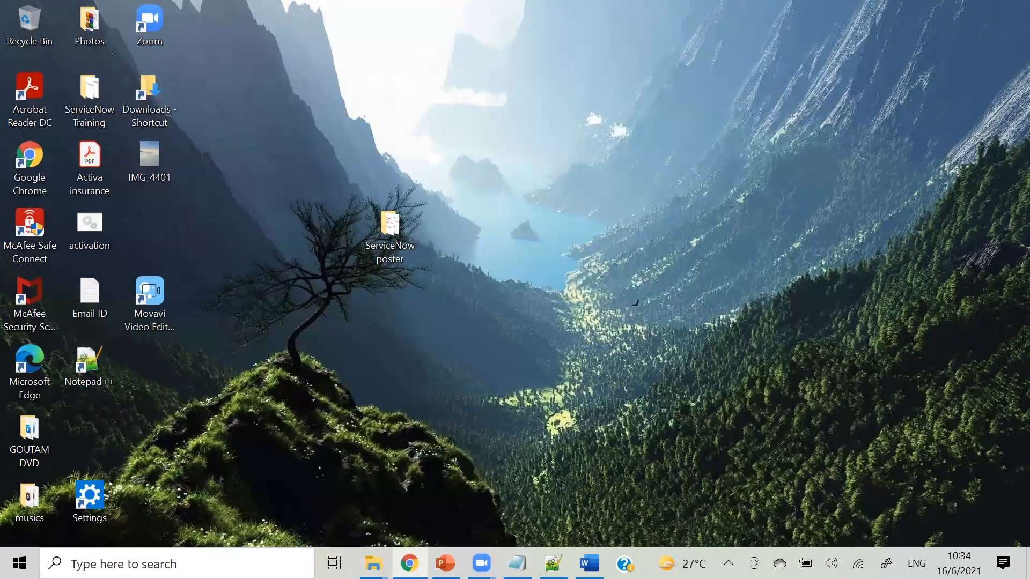
Launch Microsoft Edge from the desktop icon.
right_click(409, 563)
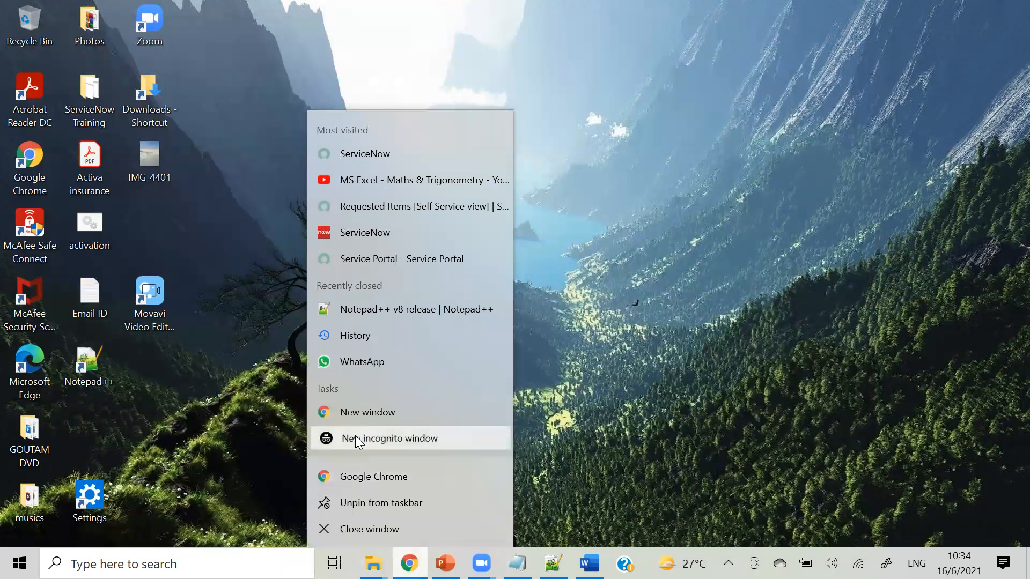
click(357, 440)
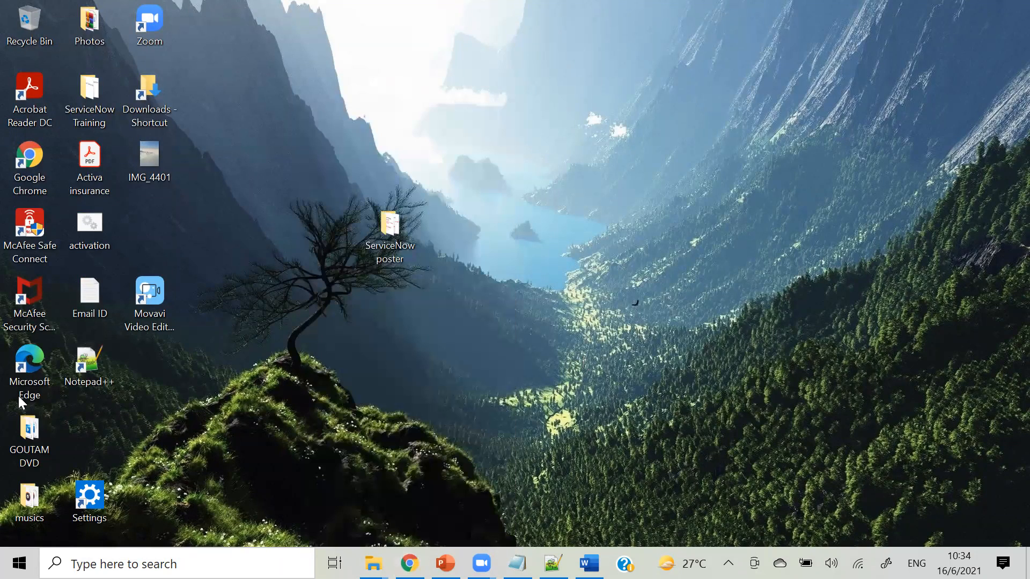
double_click(20, 370)
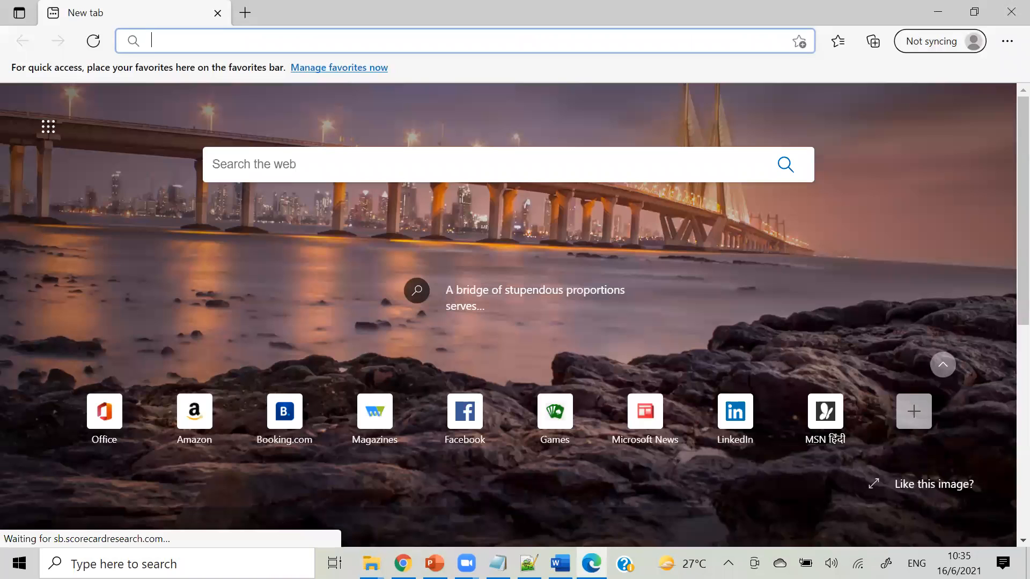
Copy the dev74539 test instance URL from Notepad++ and open it in Edge's new tab.
click(528, 564)
drag(258, 140, 30, 152)
key(ctrl+c)
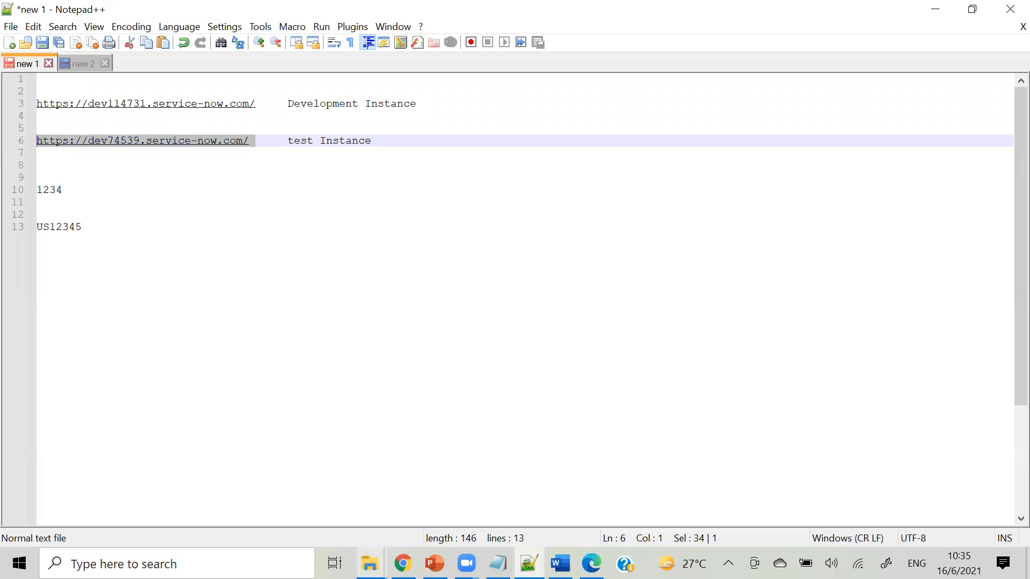
click(403, 563)
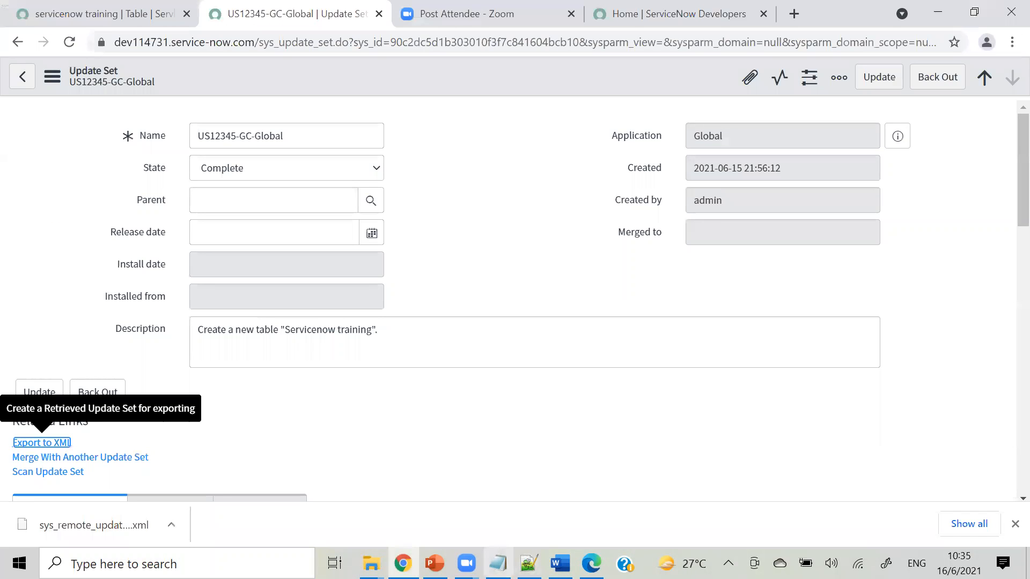
click(591, 563)
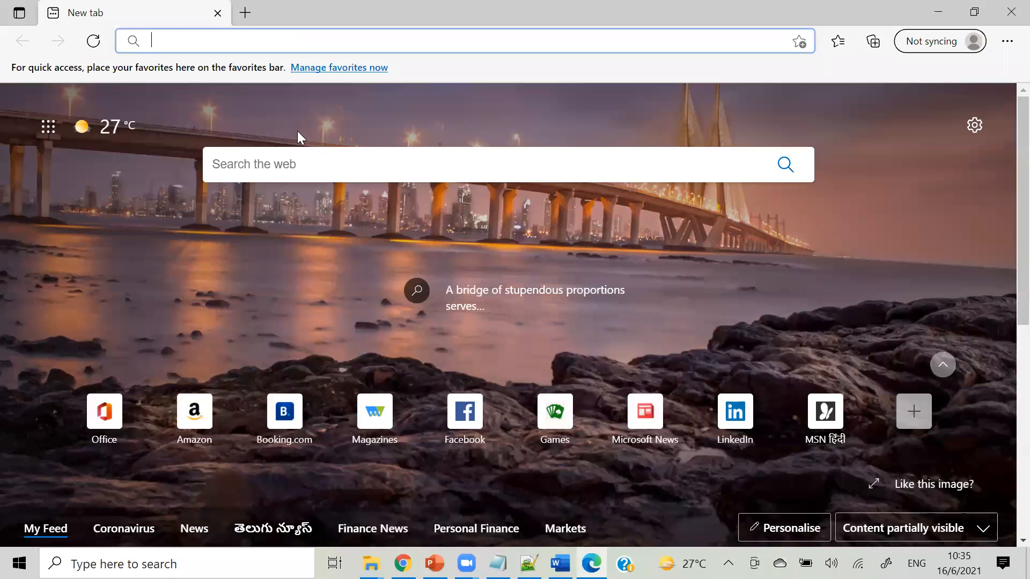
key(ctrl+v)
key(Return)
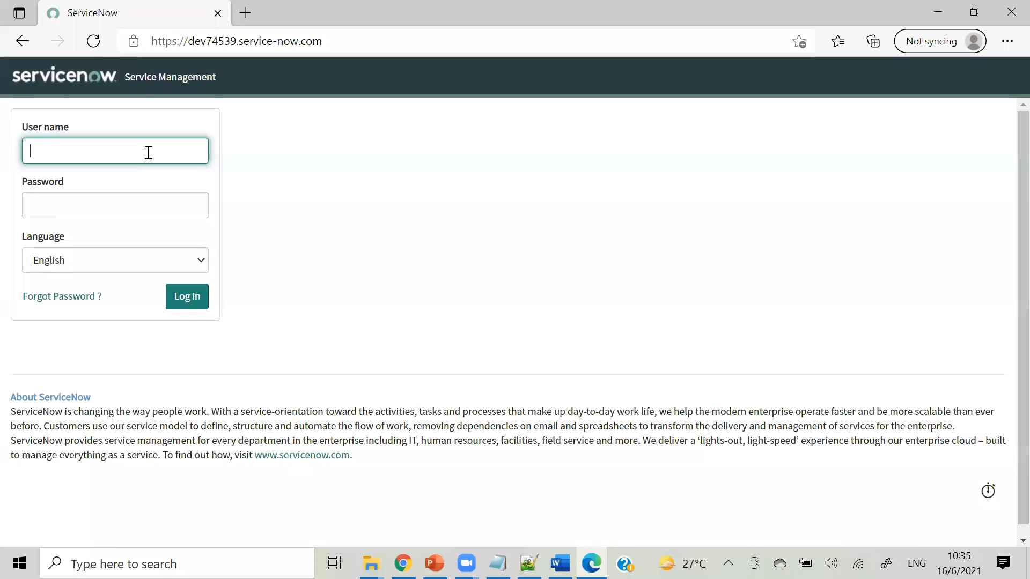
Log in to the test instance with the administrator user name and password.
text(min)
click(125, 205)
click(191, 207)
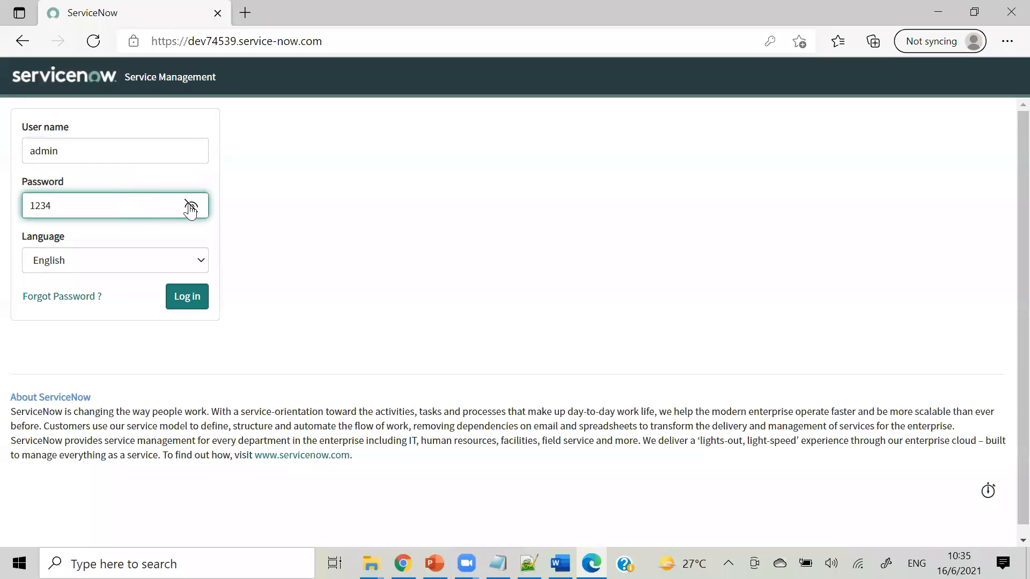
click(190, 297)
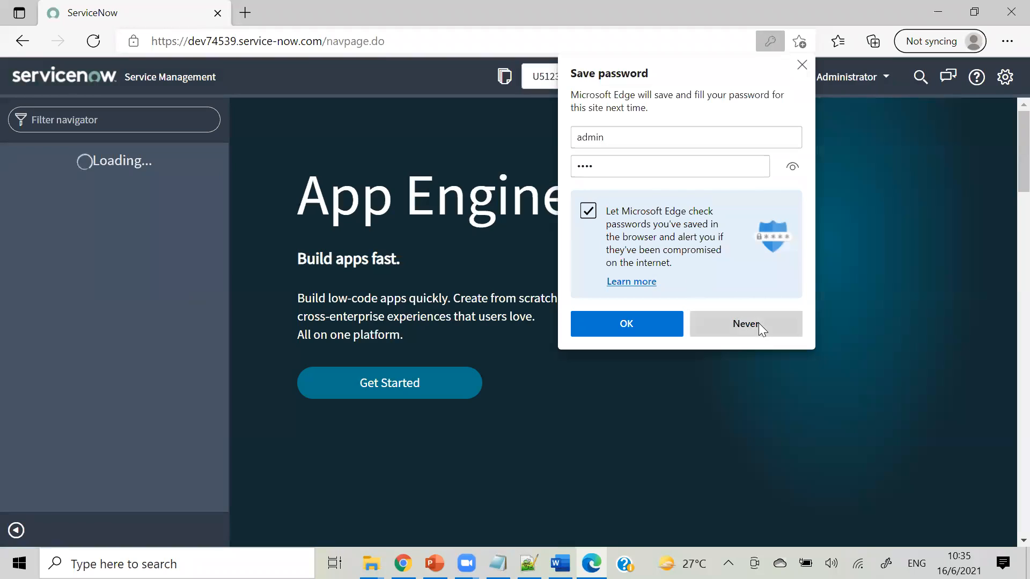
Decline Edge's password saving and make Default [Global] the current update set.
click(758, 326)
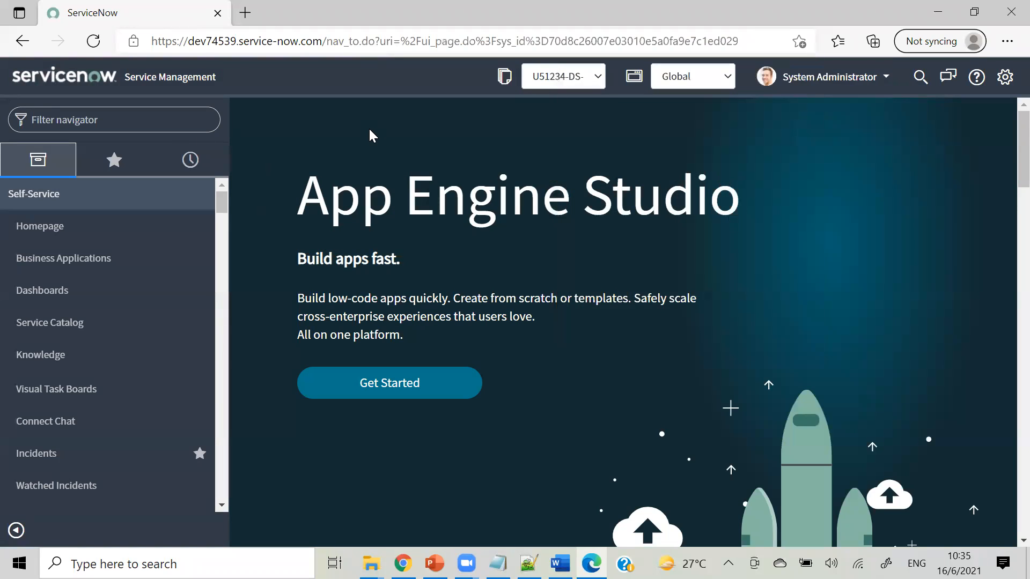
click(602, 84)
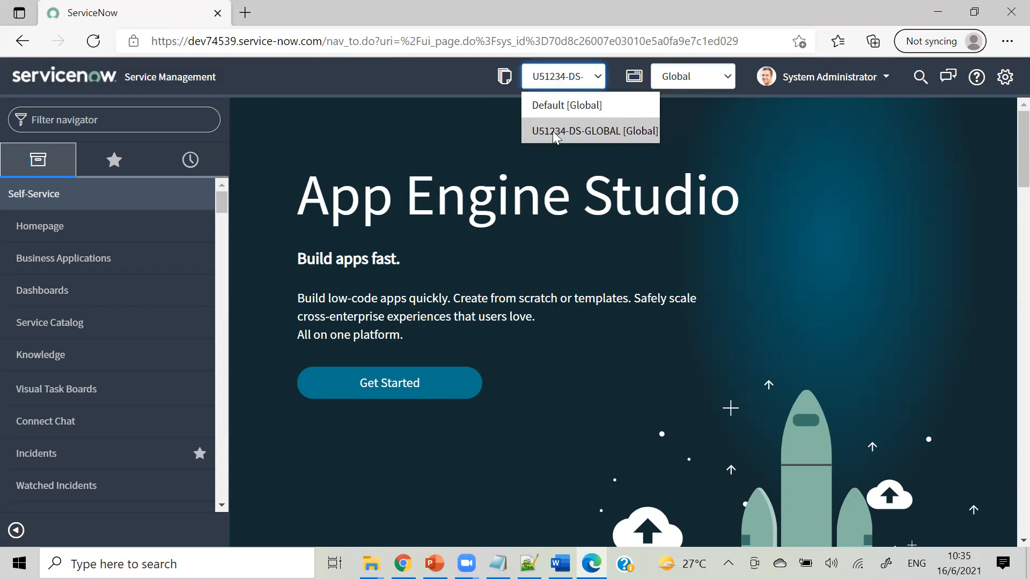
click(579, 106)
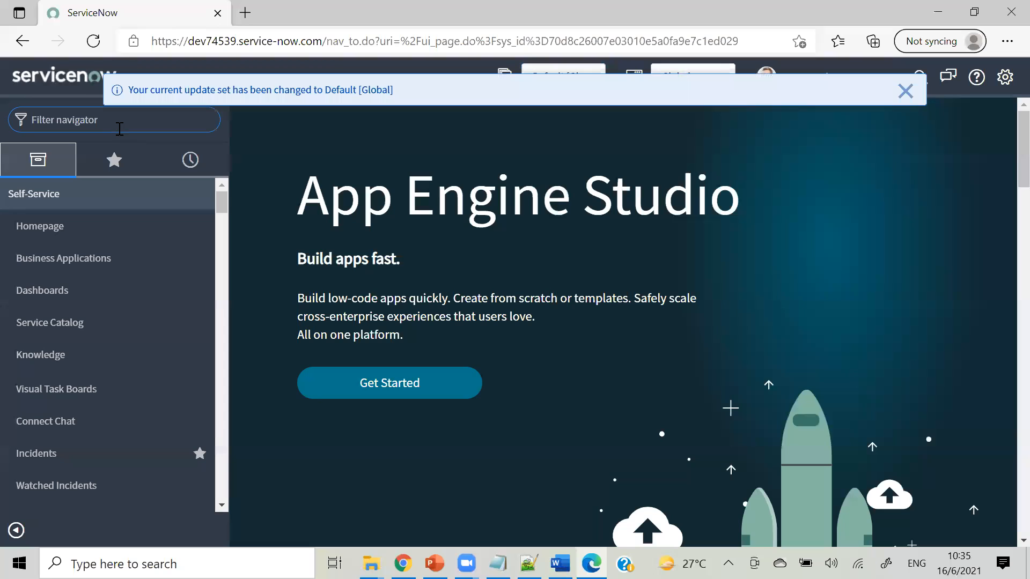
Filter the navigator for 'update set' and open Retrieved Update Sets.
text(re)
key(BackSpace)
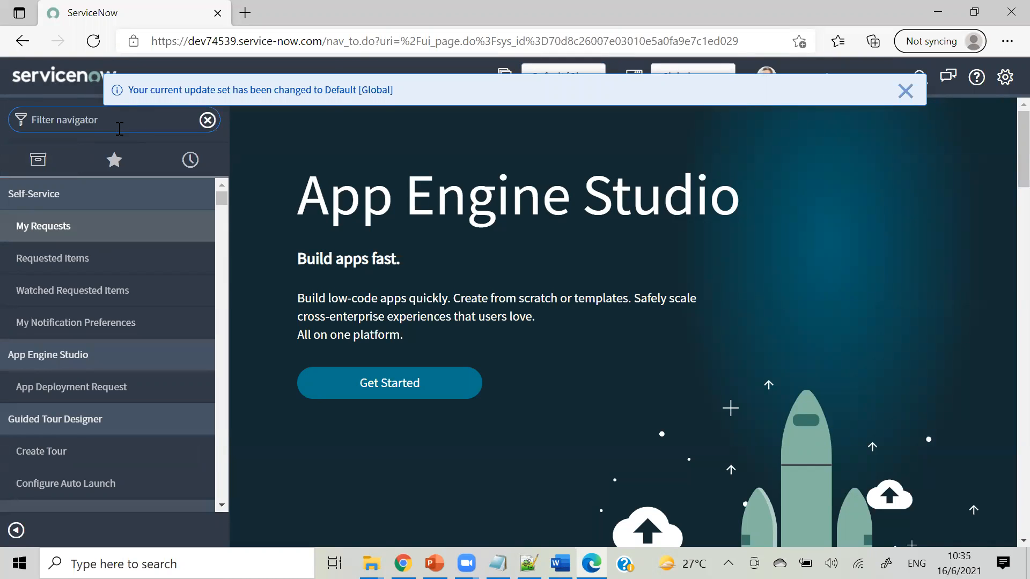
text(update)
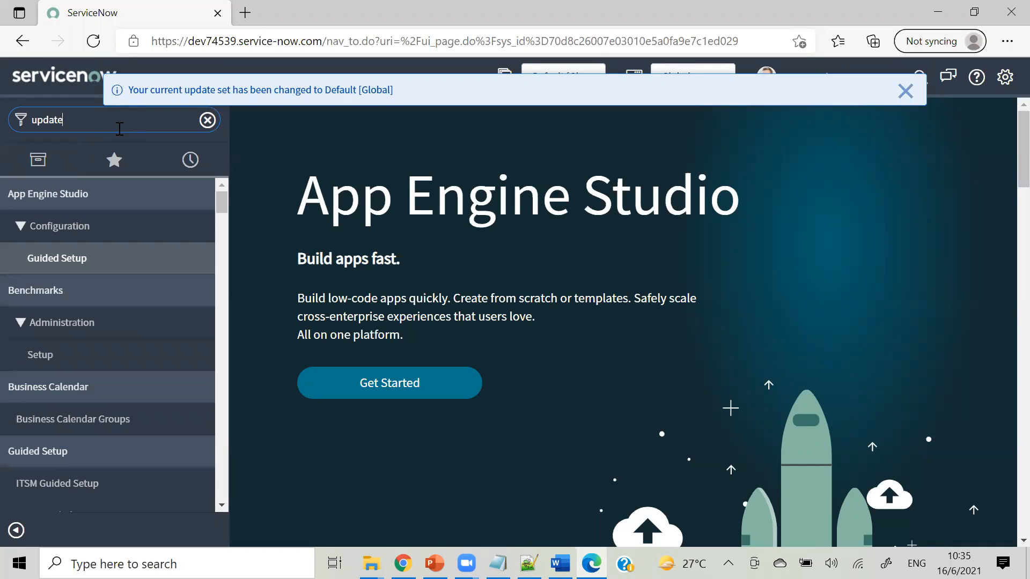
text( set)
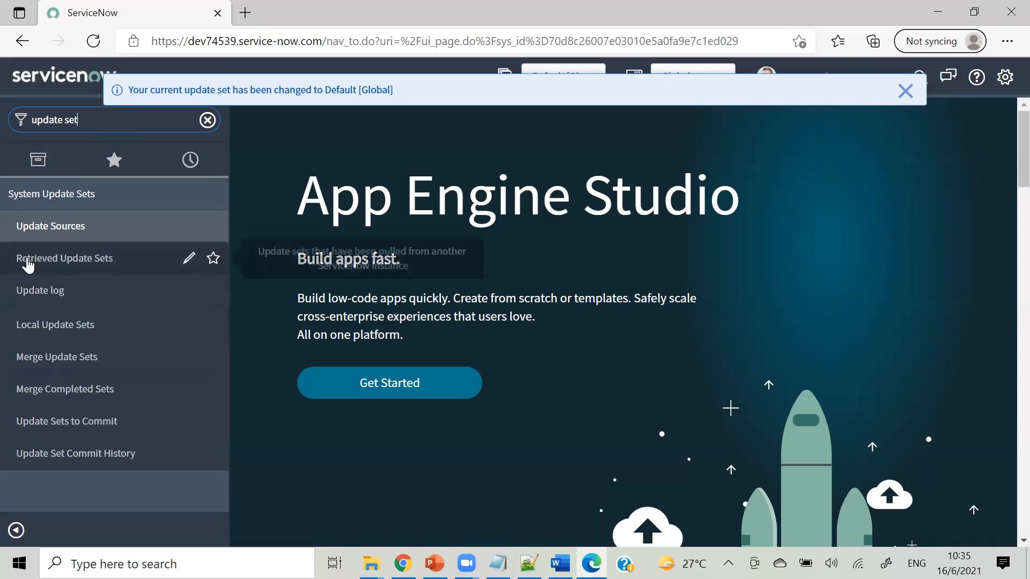
click(64, 265)
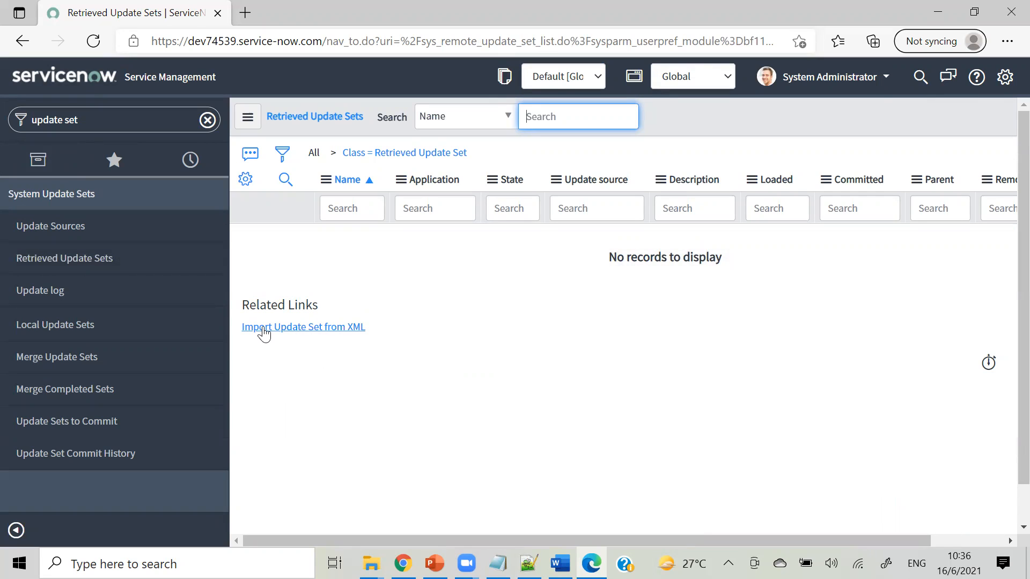
Import the US12345-GC-Global XML file from Downloads via Import Update Set from XML.
click(290, 328)
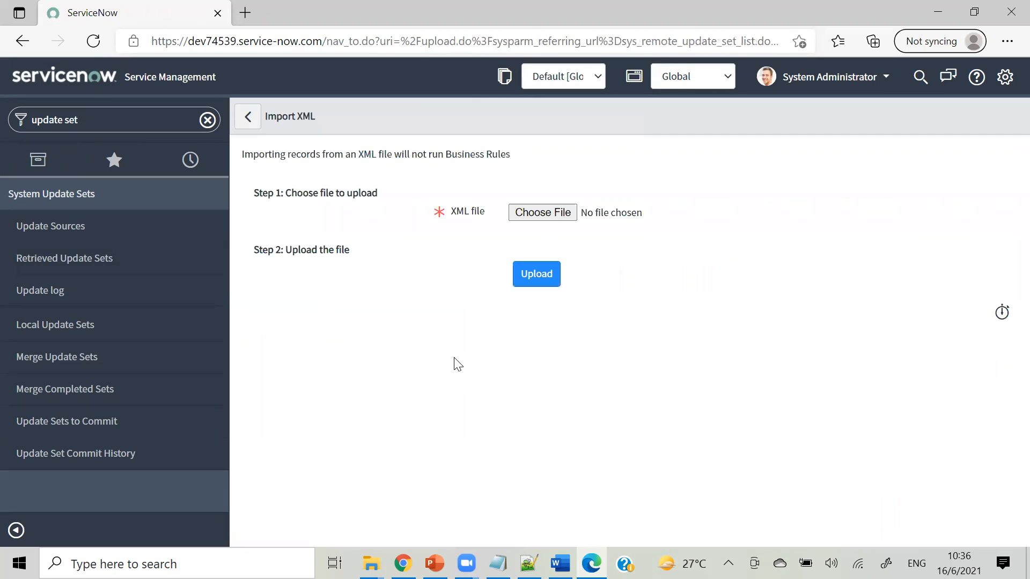
click(543, 213)
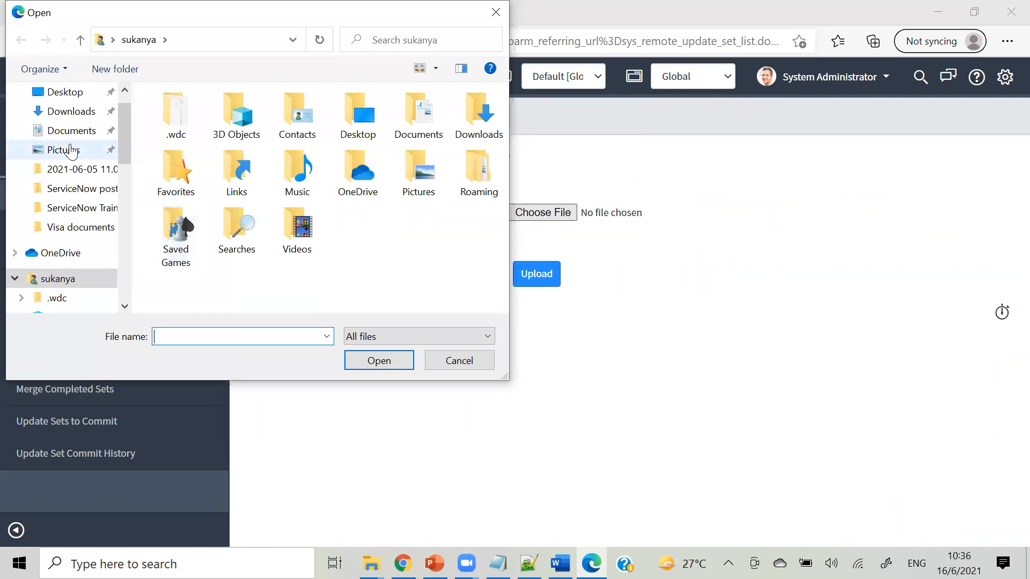
click(70, 111)
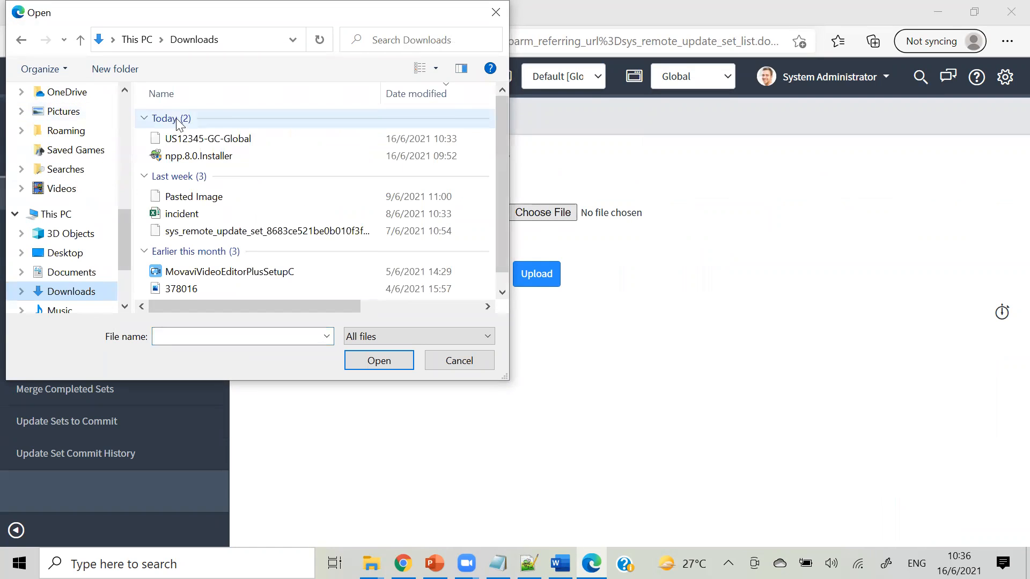
click(185, 140)
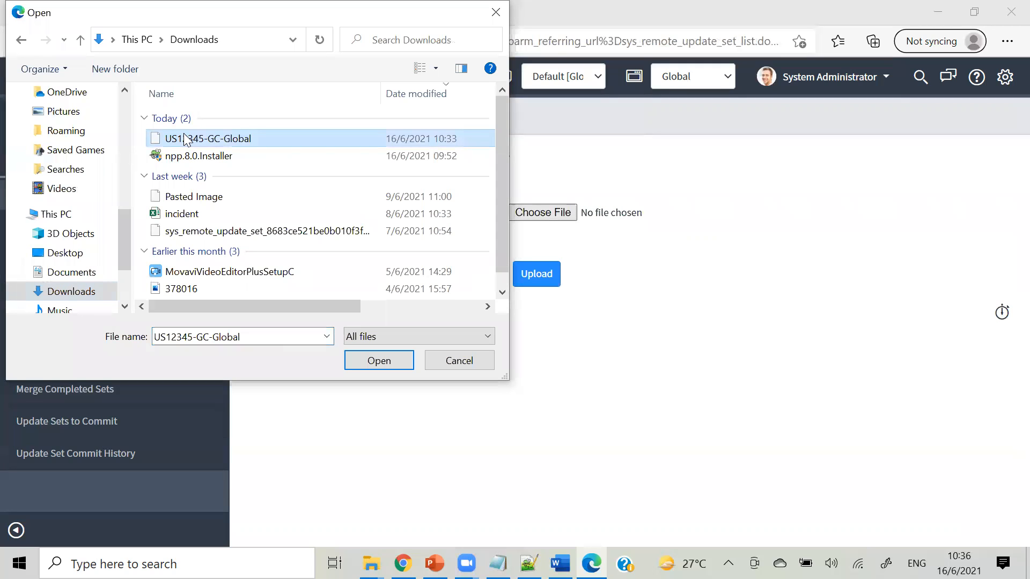
click(363, 361)
click(525, 281)
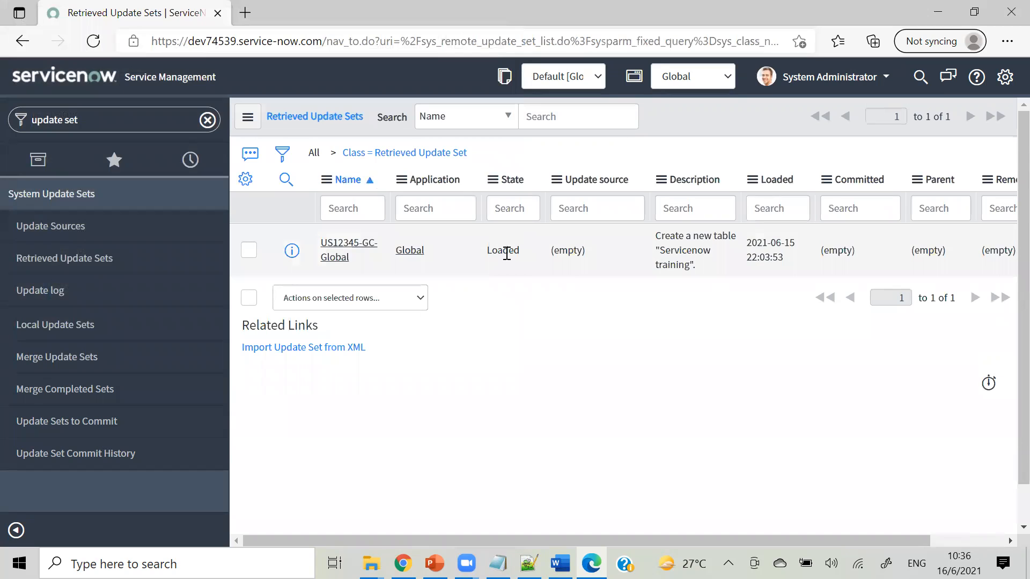
Open the US12345-GC-Global record, run Preview Update Set, and close the results.
click(360, 247)
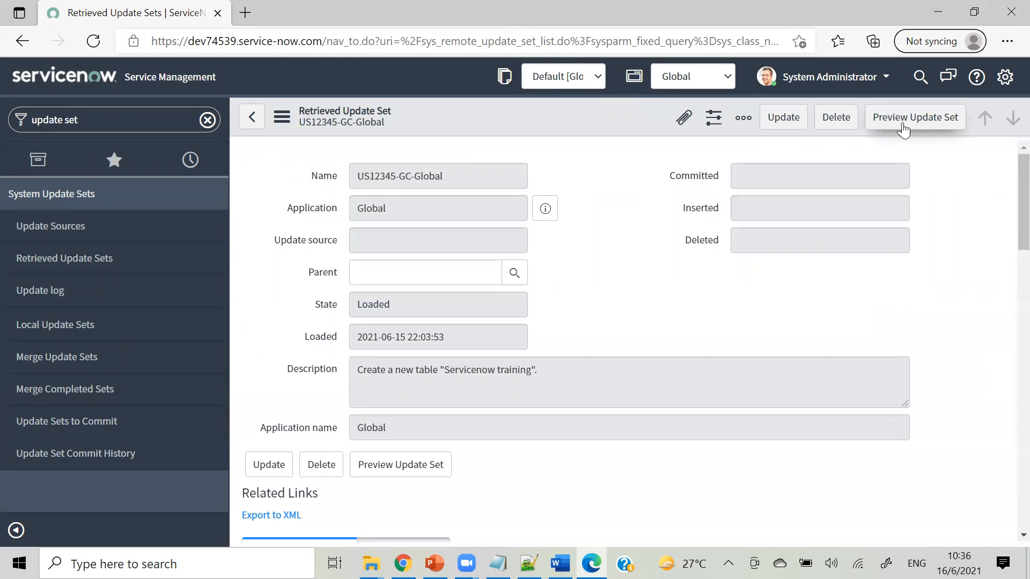
click(887, 118)
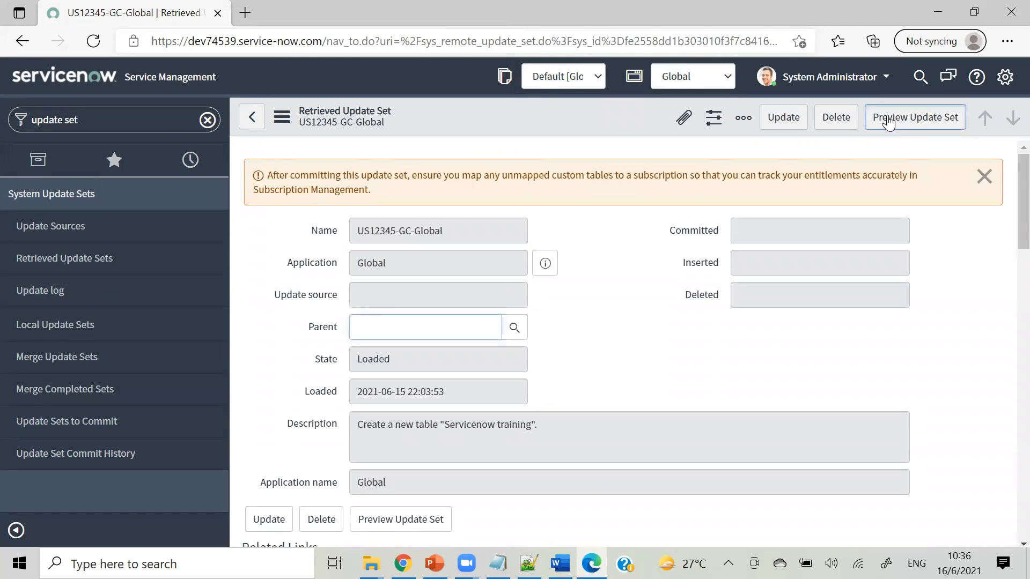
click(888, 119)
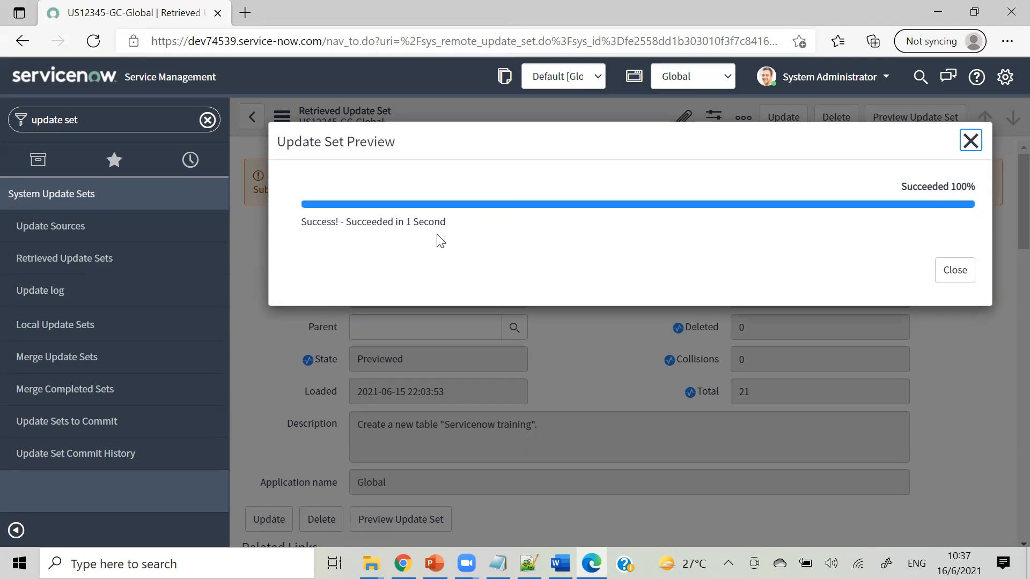
click(955, 275)
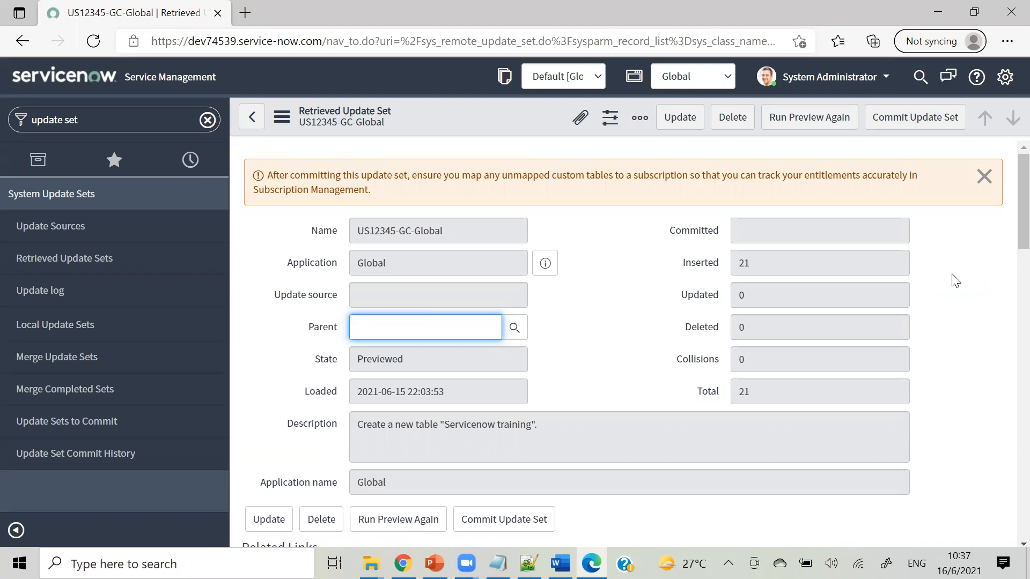
scroll(1006, 258, down, 5)
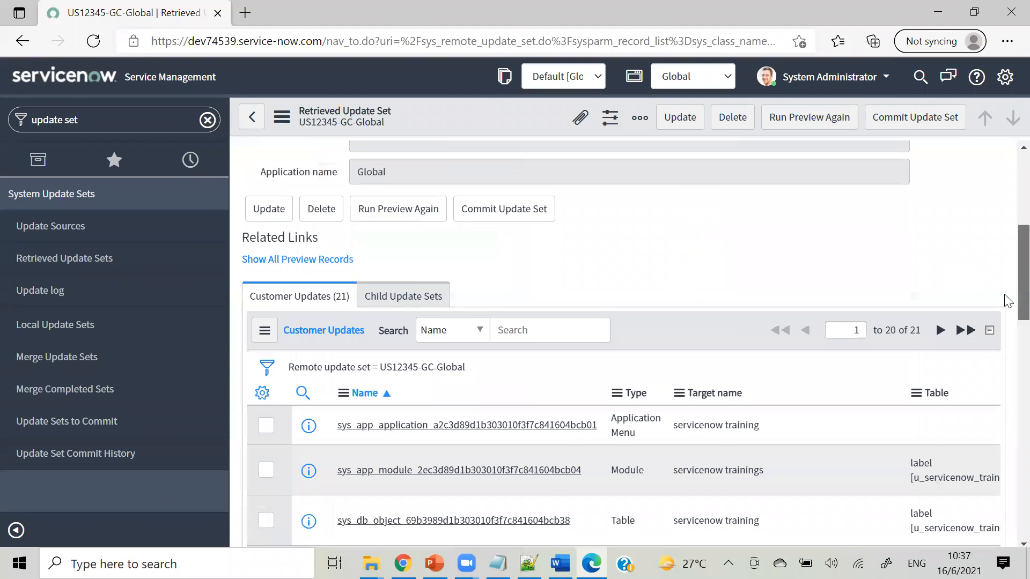
scroll(1008, 301, down, 1)
scroll(1007, 290, up, 6)
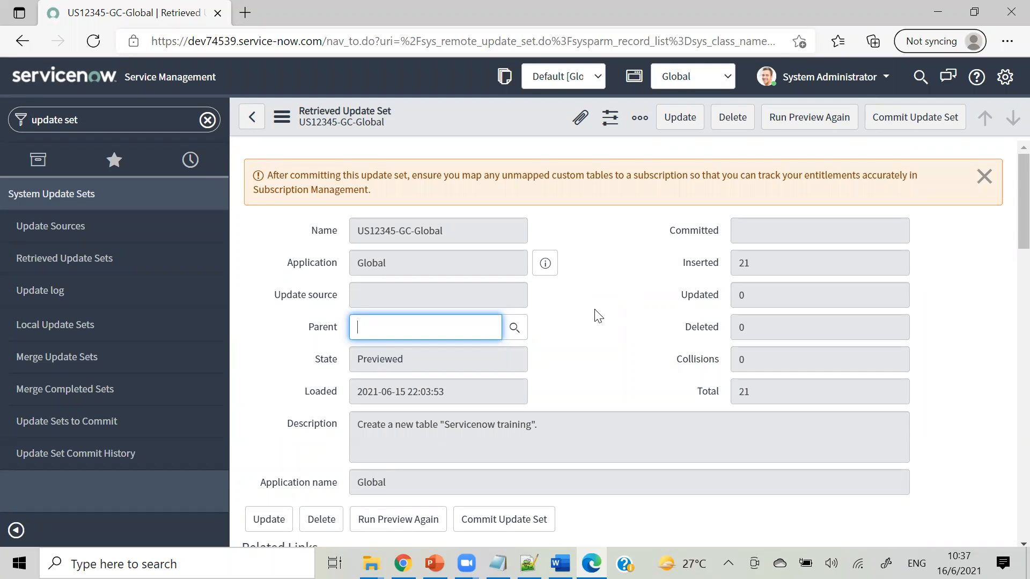
click(985, 176)
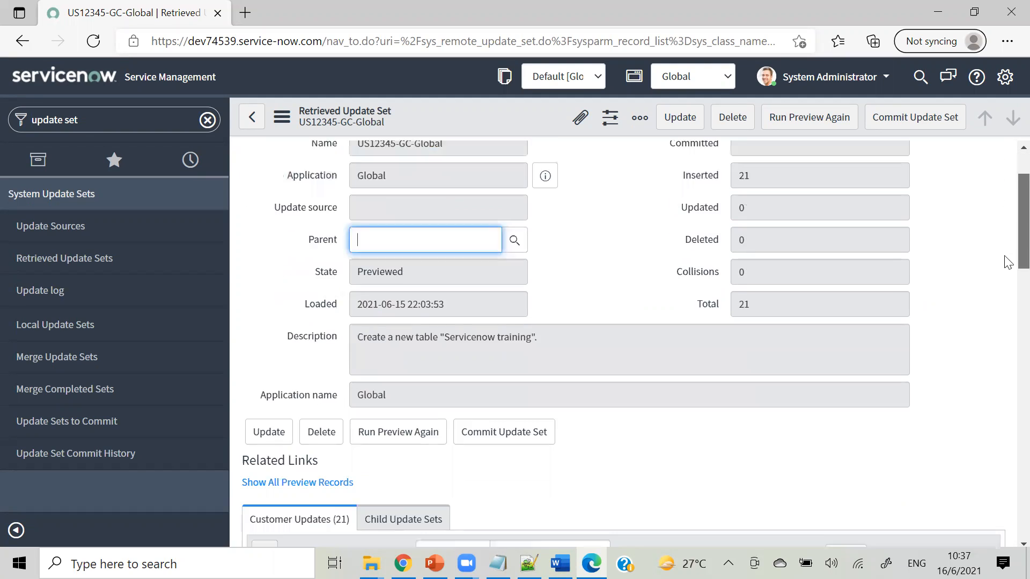
scroll(1007, 262, down, 5)
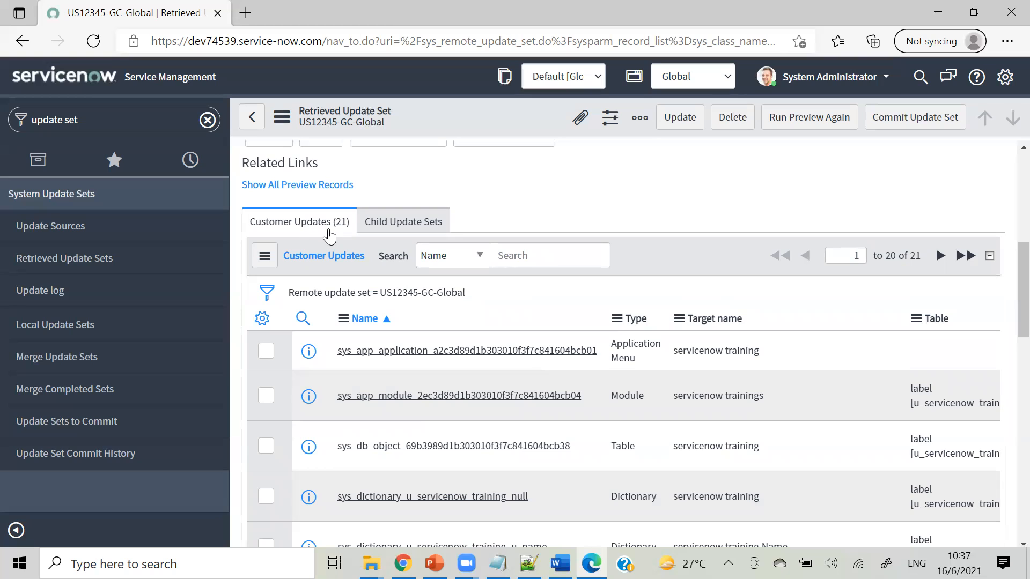
scroll(1007, 314, up, 5)
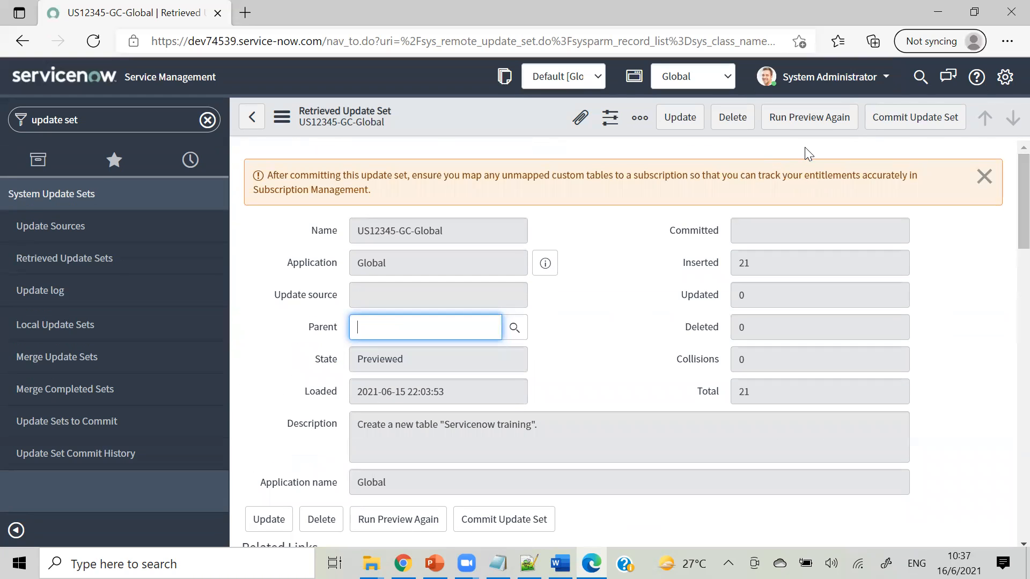
Commit US12345-GC-Global, close the results, and select the navigator filter text.
click(893, 123)
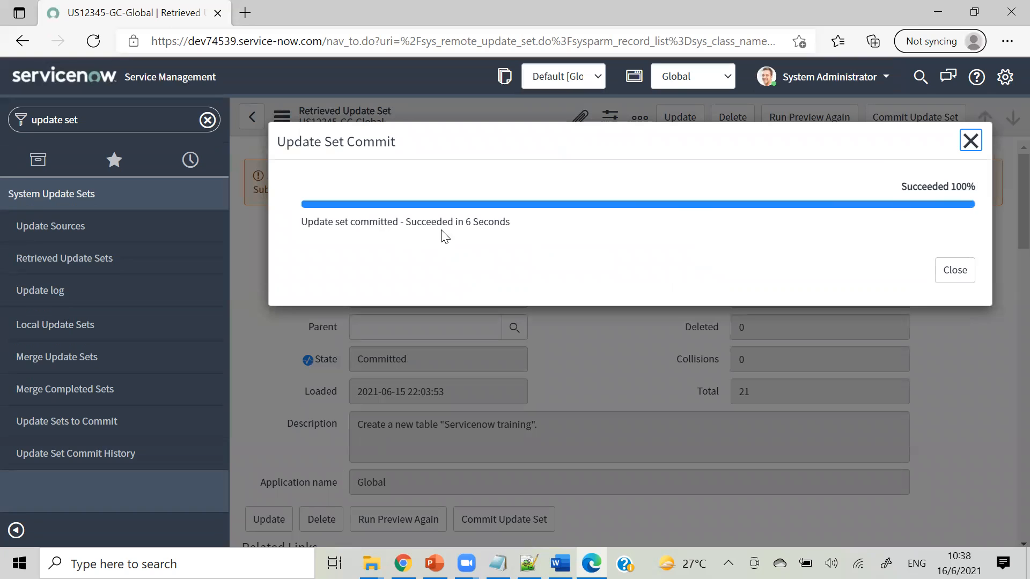
click(954, 272)
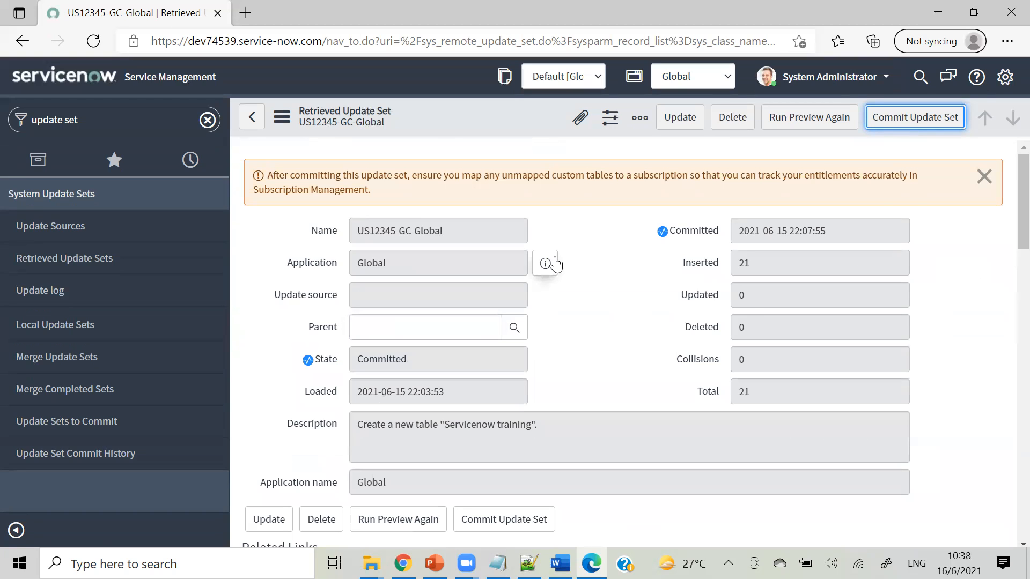
click(136, 120)
Filter the navigator for 'tables' and open System Definition > Tables.
text(tables)
key(Return)
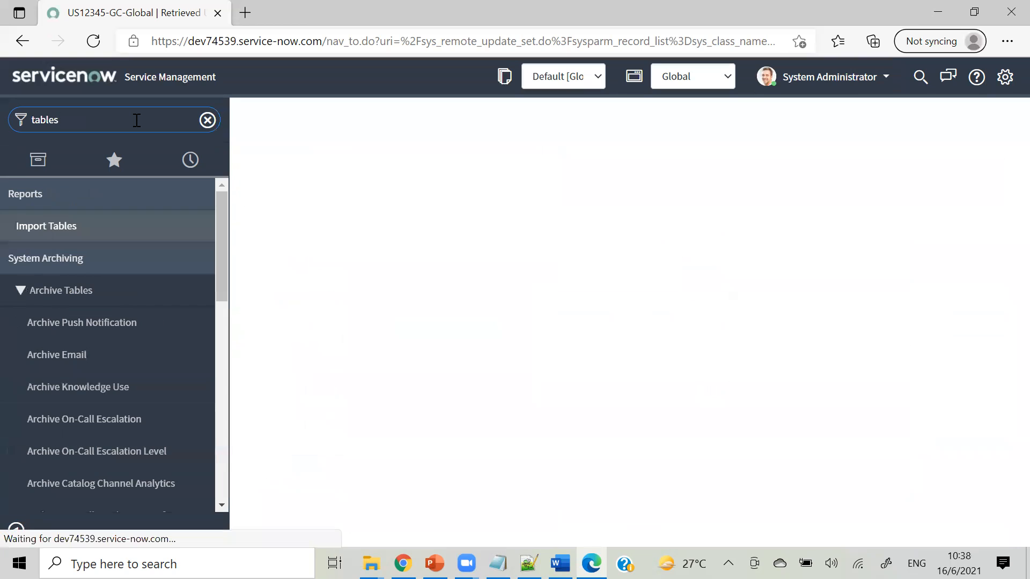
drag(219, 213, 225, 324)
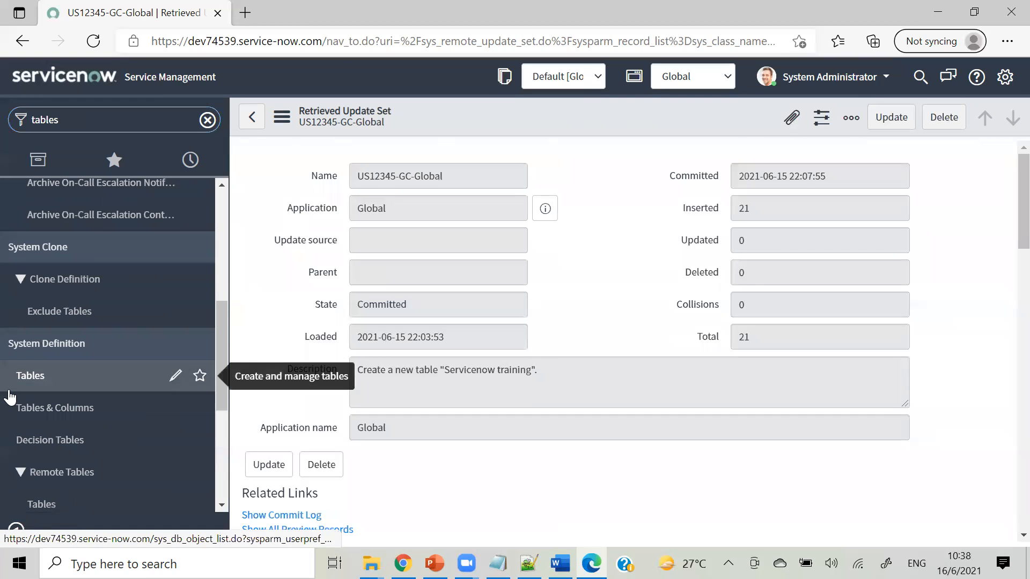
click(81, 378)
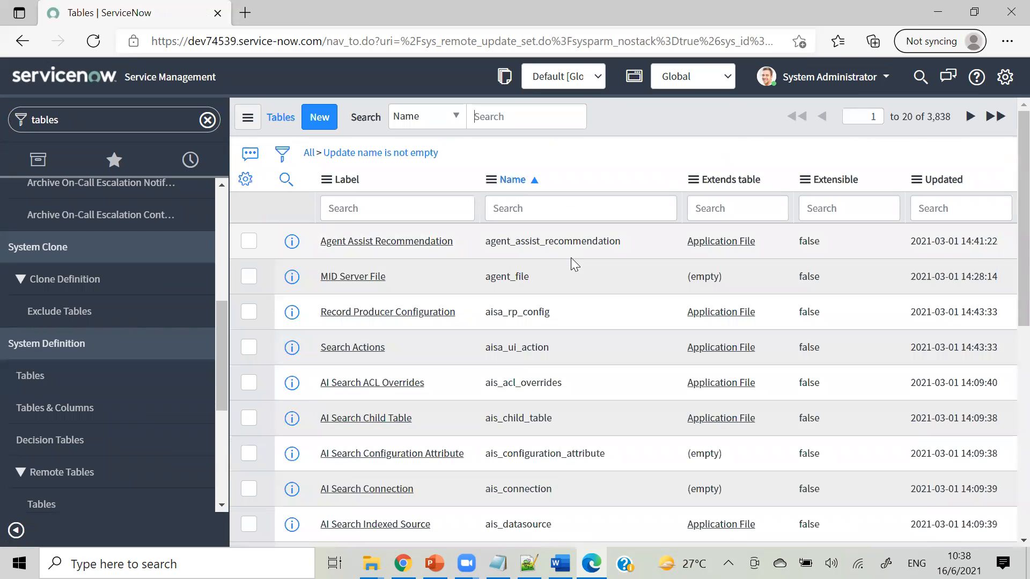
Sort tables by Updated descending and open the servicenow training table definition.
click(946, 182)
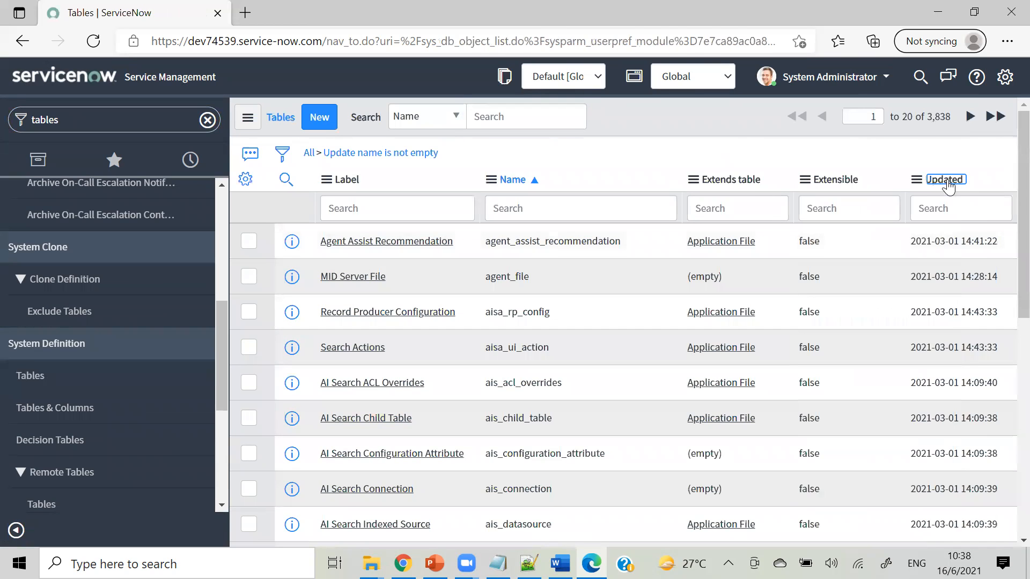
click(936, 178)
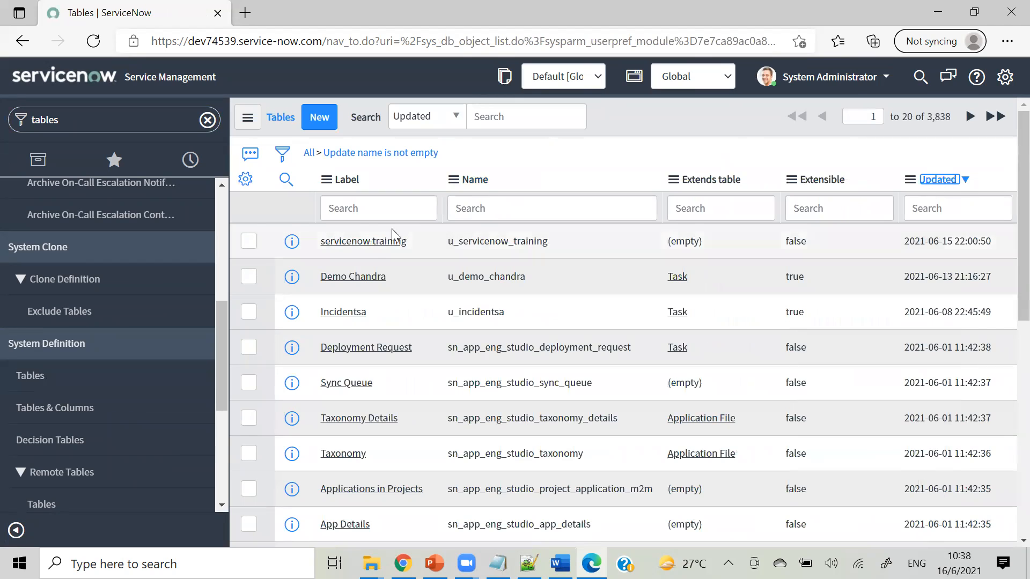
click(363, 248)
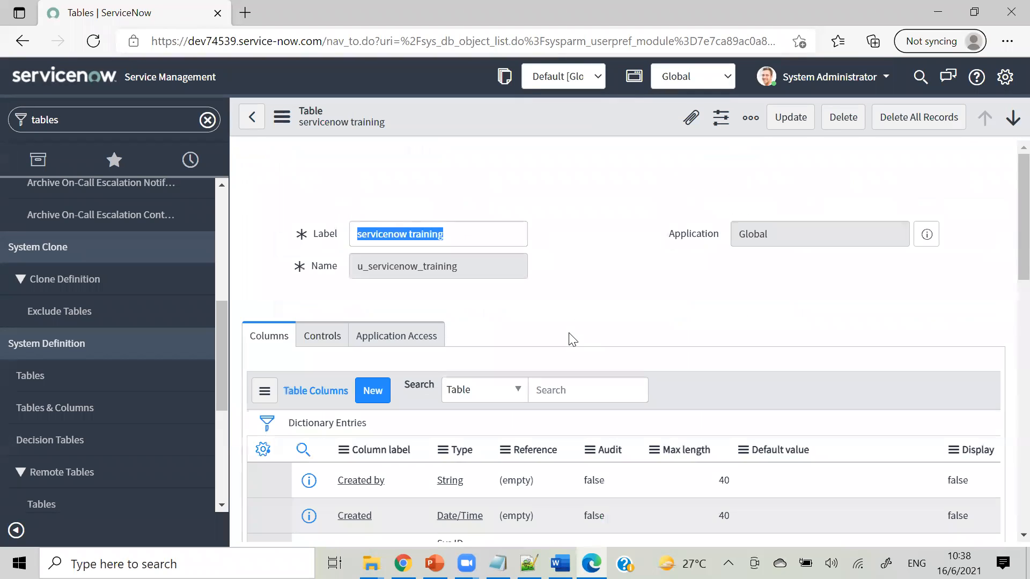
scroll(1007, 207, down, 6)
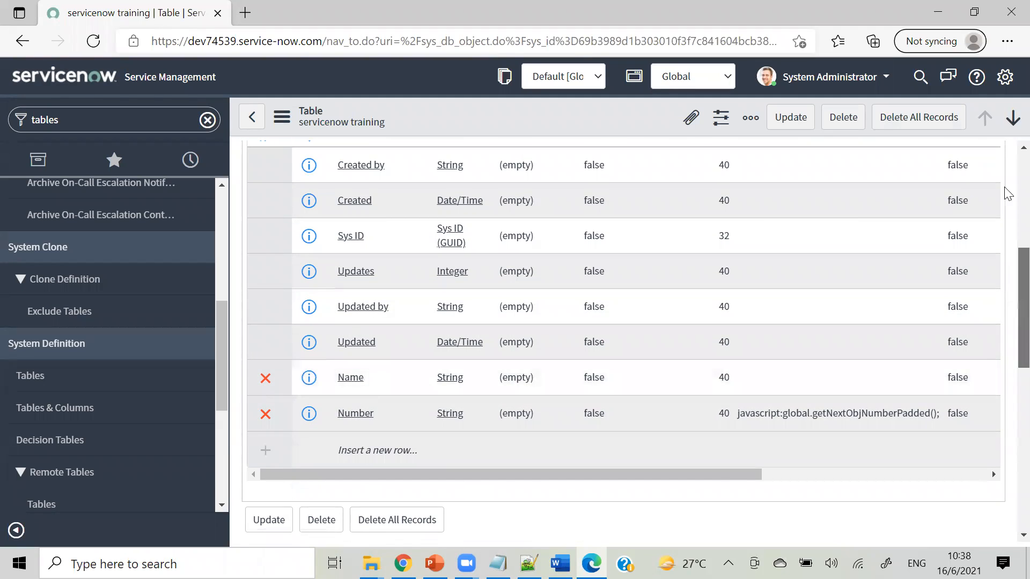
scroll(1006, 191, up, 6)
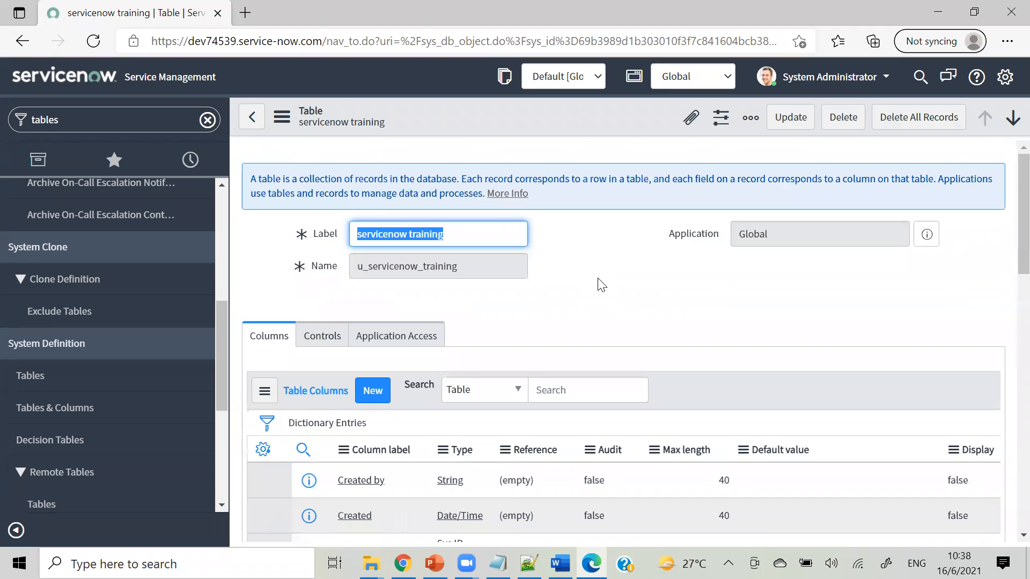